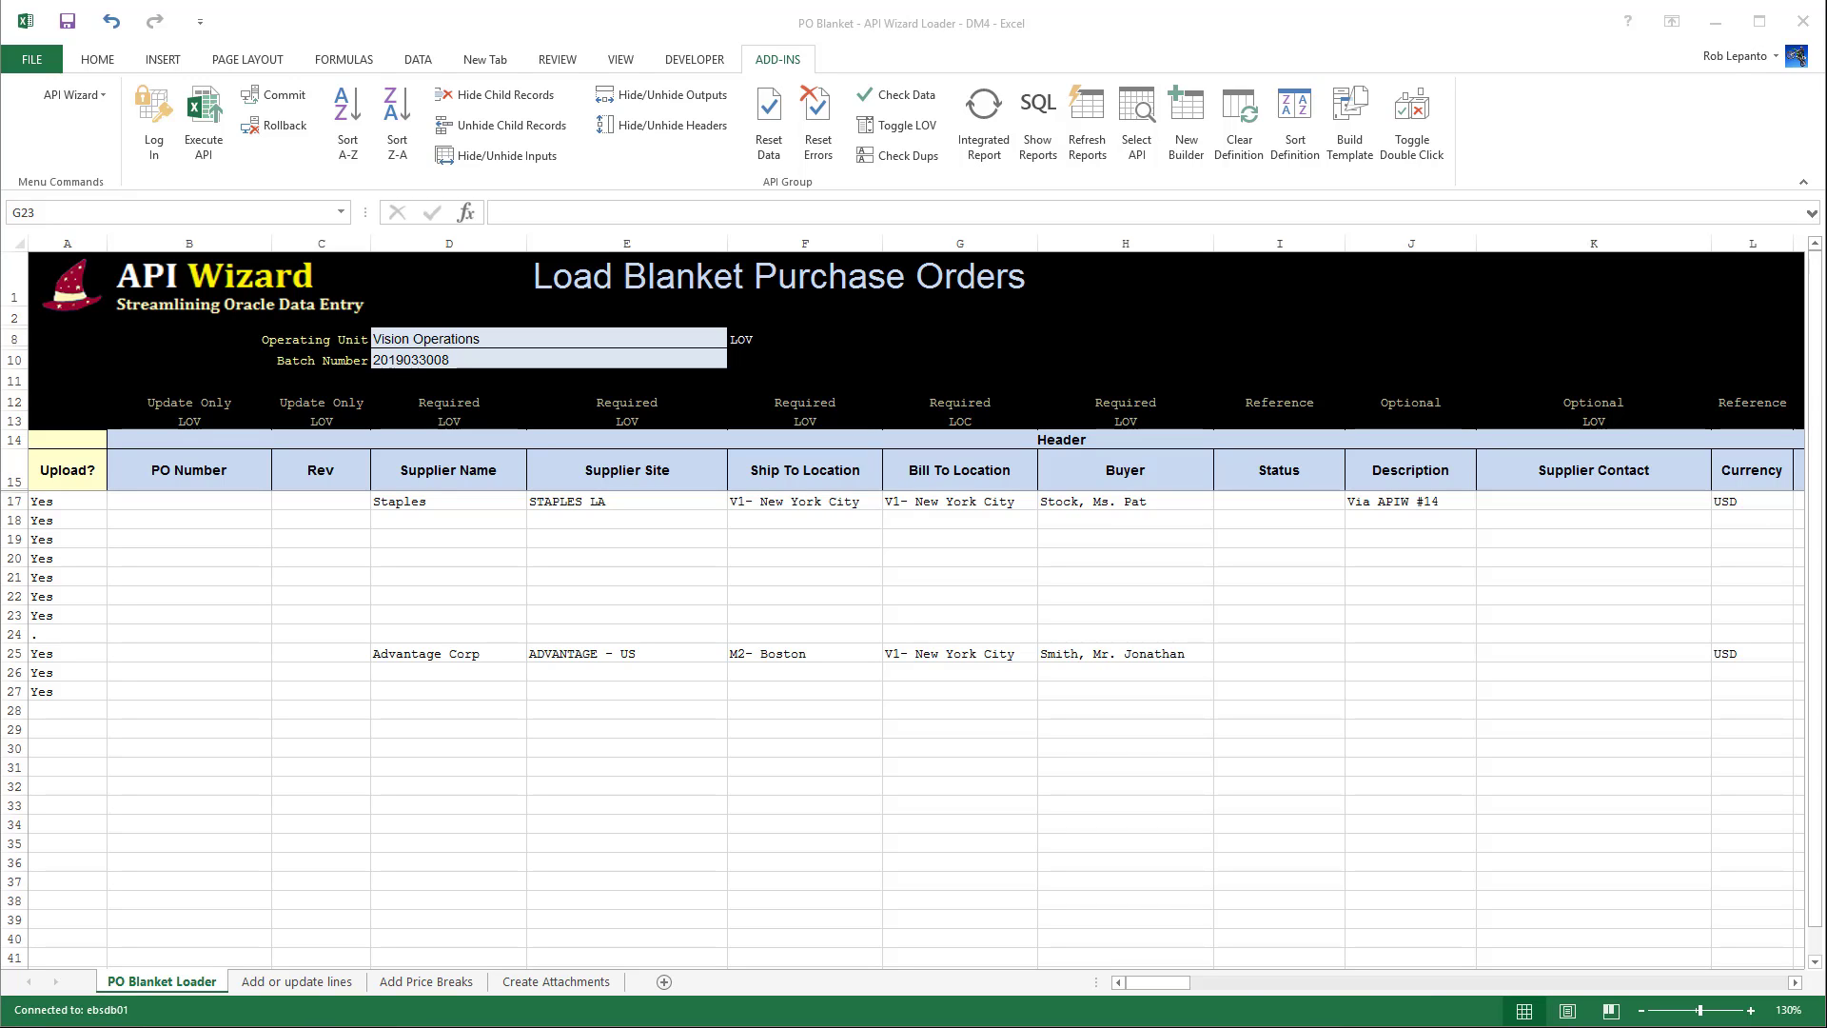
Examine the blanket order header columns, from PO Number and Rev through supplier, locations, buyer, status, description and supplier contact.
click(1170, 451)
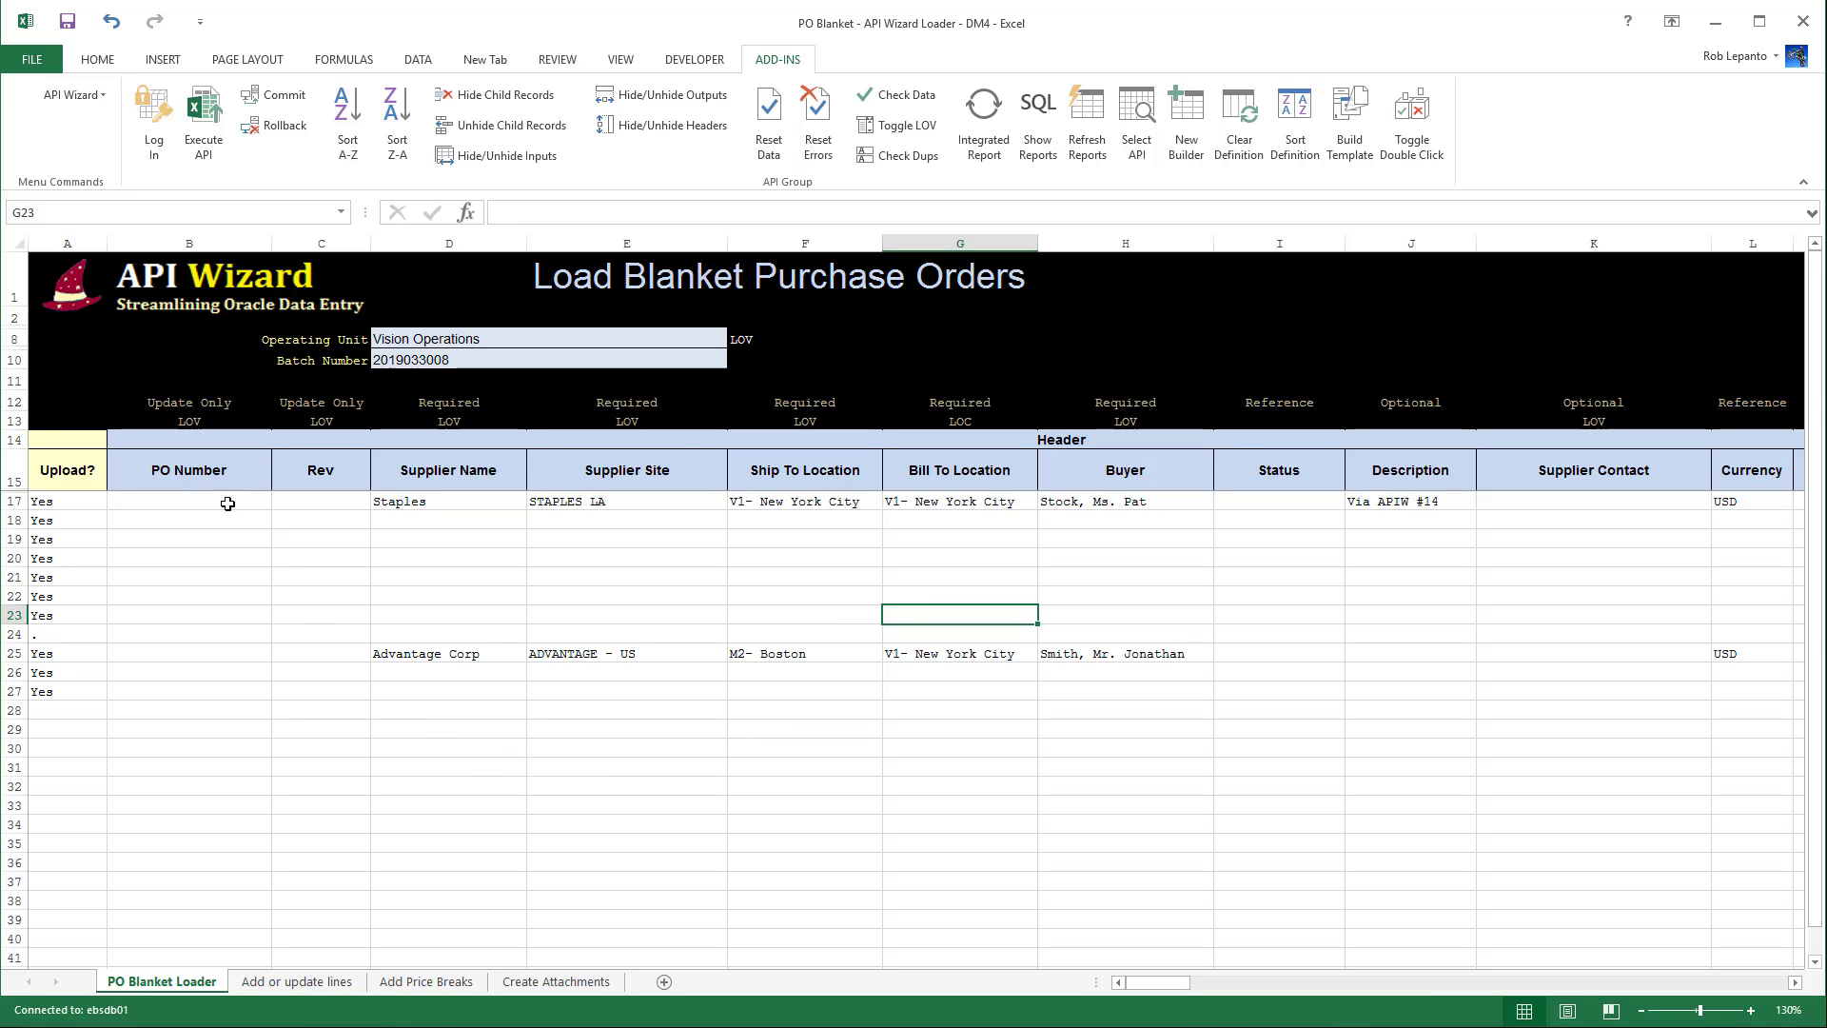
drag(212, 486, 288, 695)
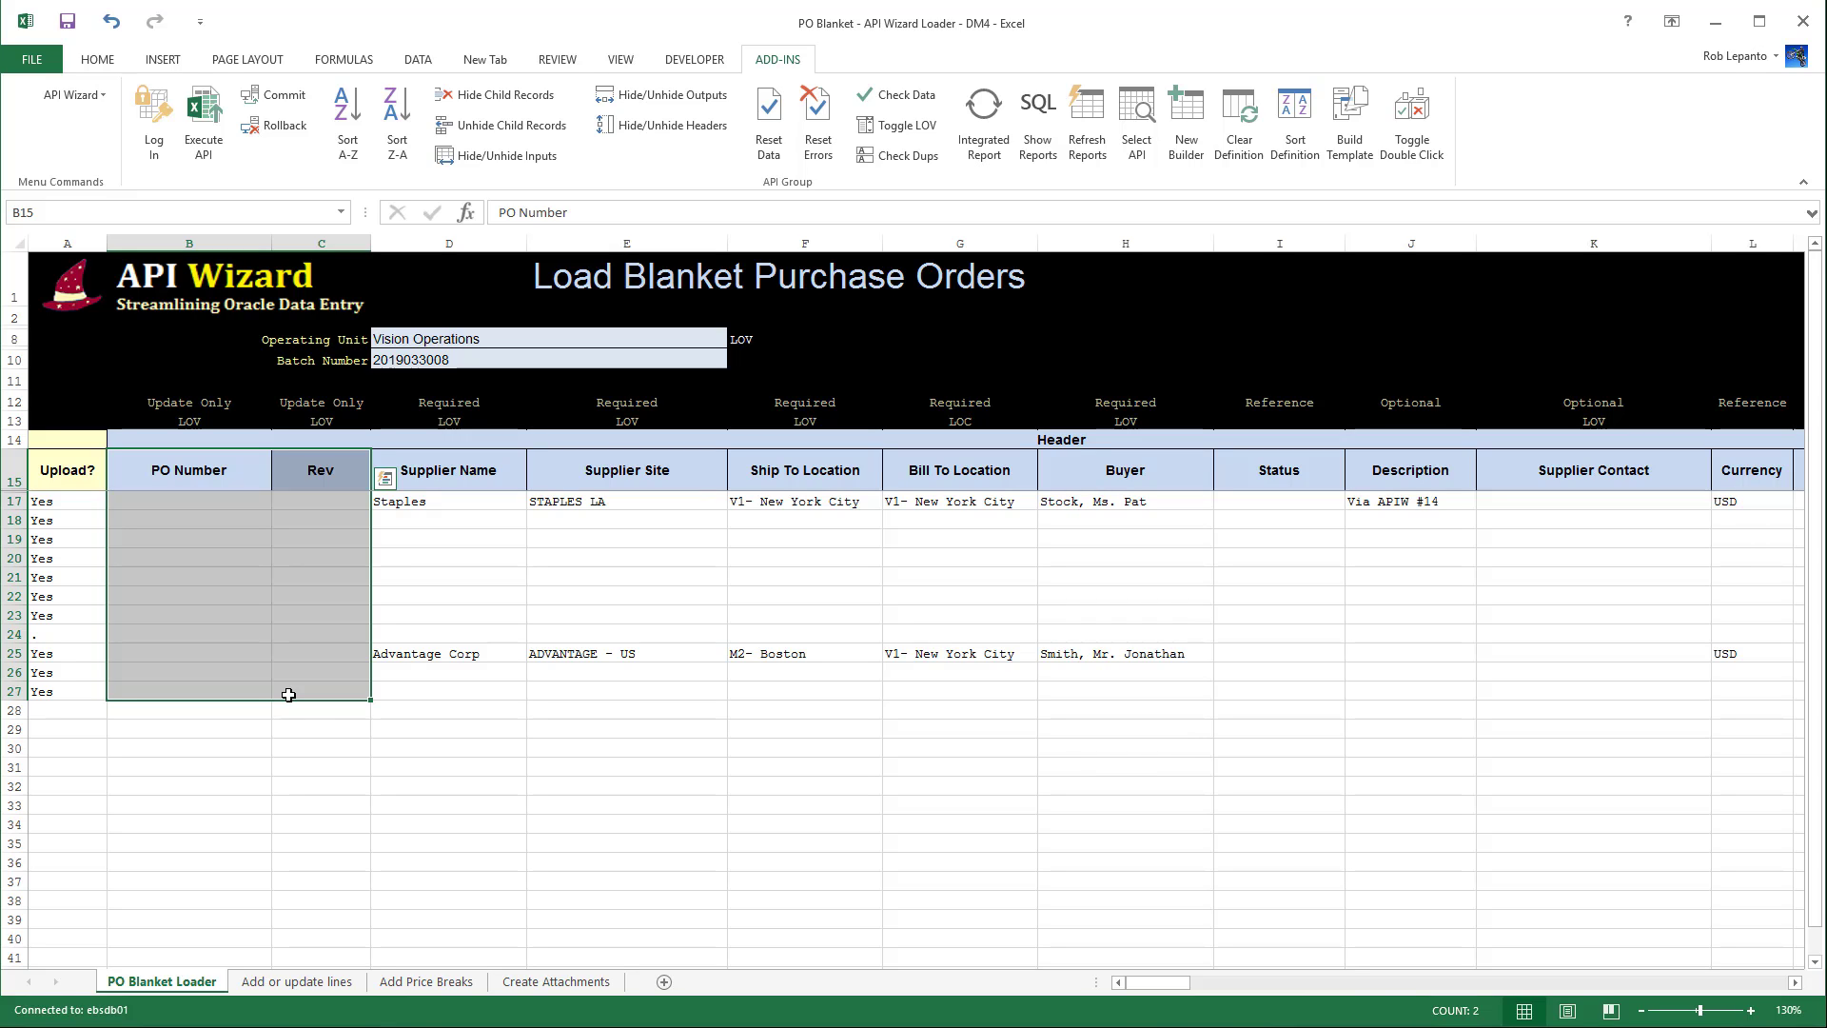
click(290, 786)
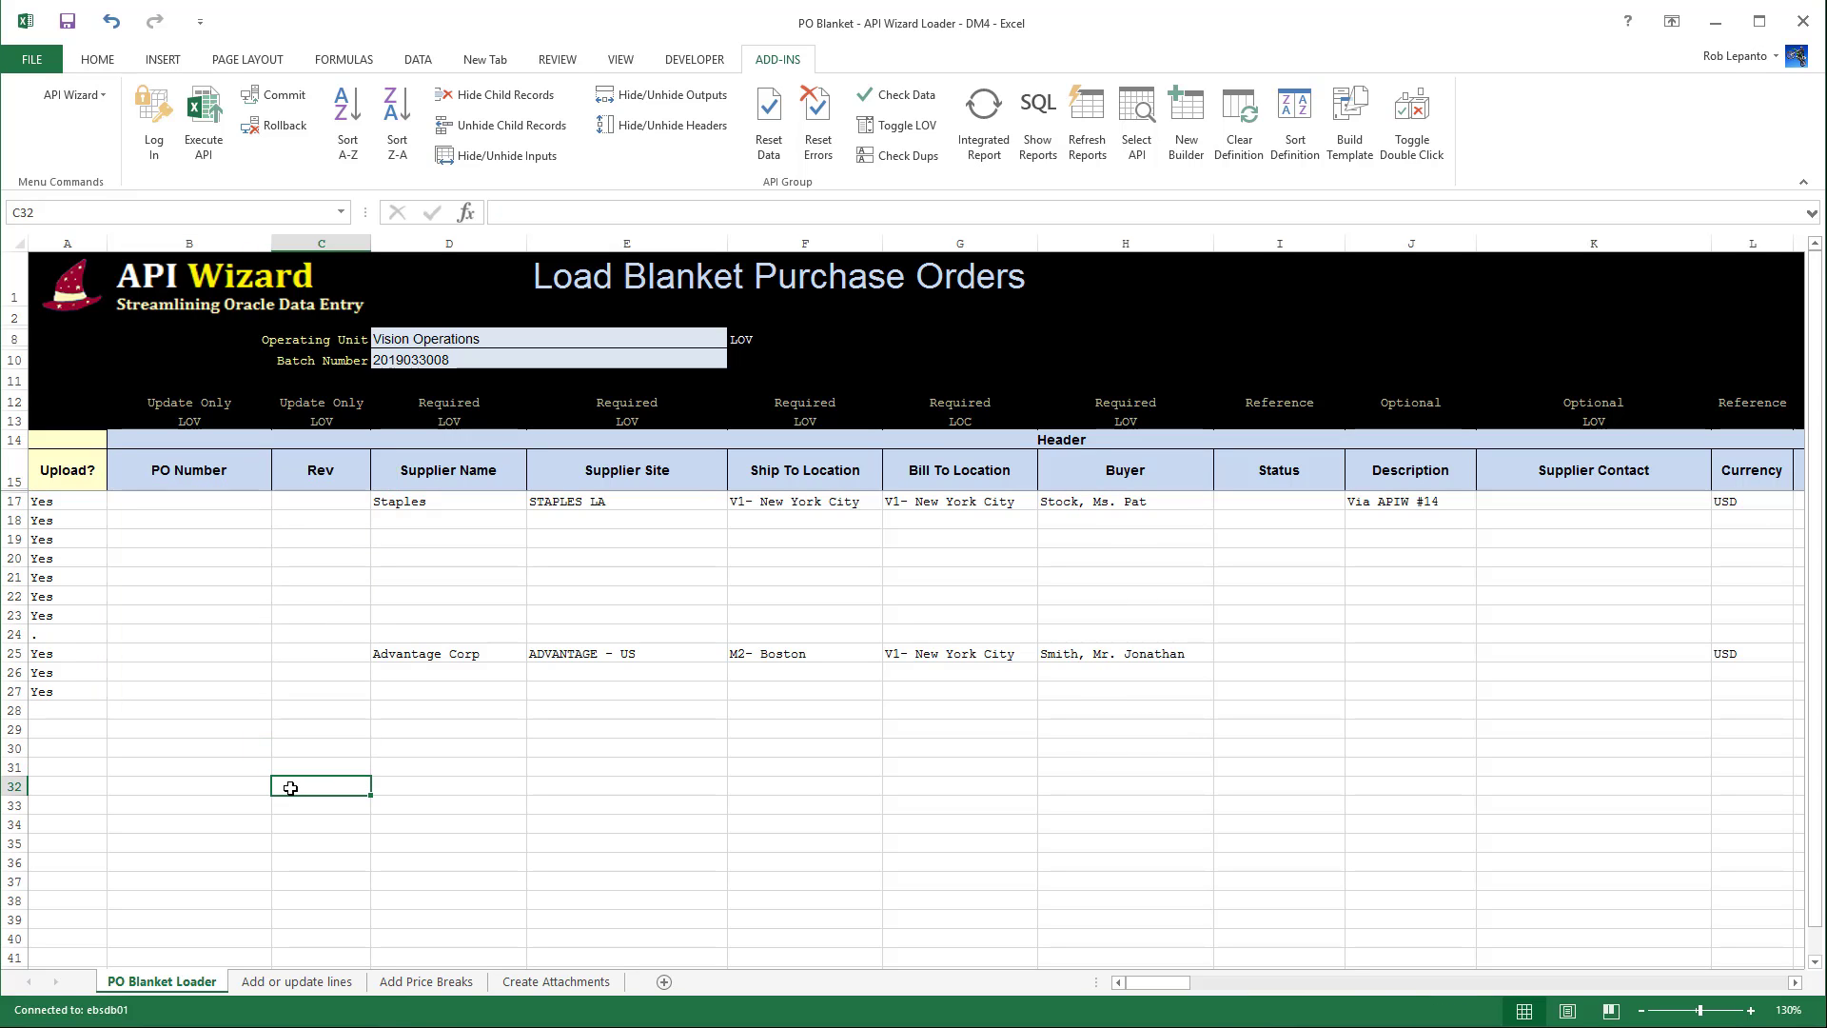
drag(485, 506, 628, 502)
click(501, 499)
click(608, 500)
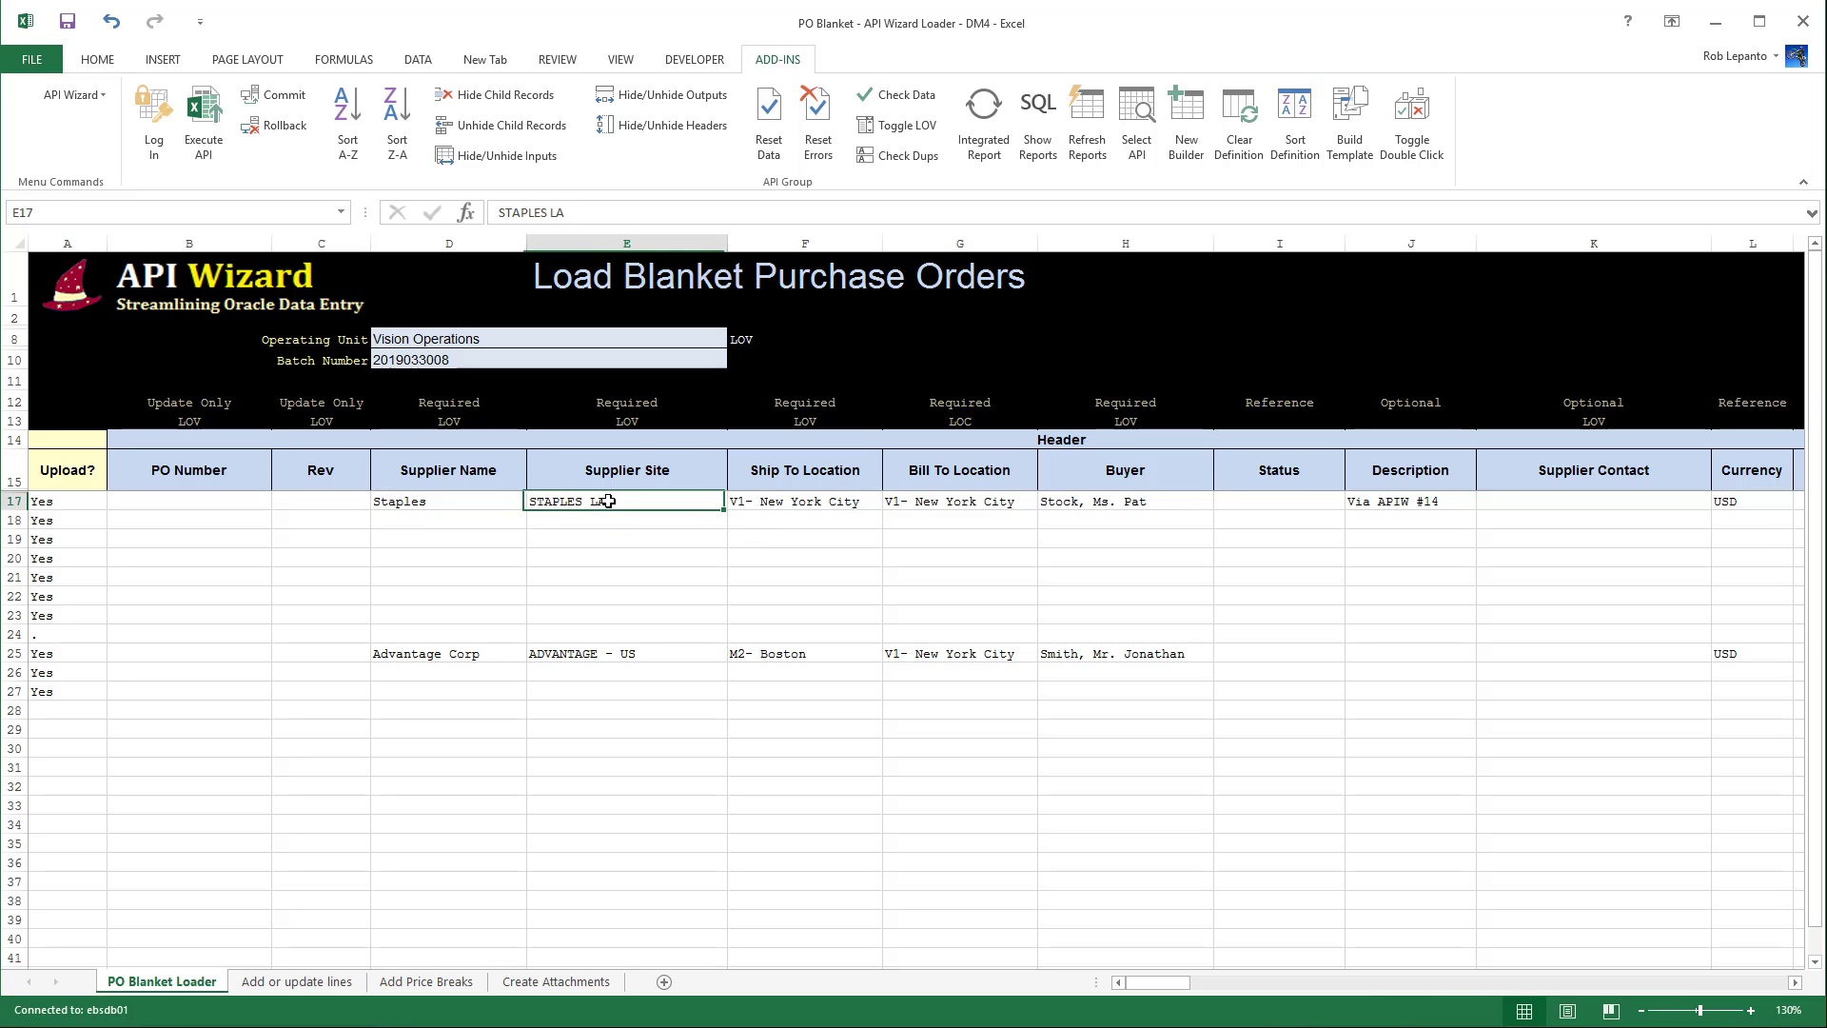
drag(825, 502, 942, 500)
text(V1- New York City	V1- New York City)
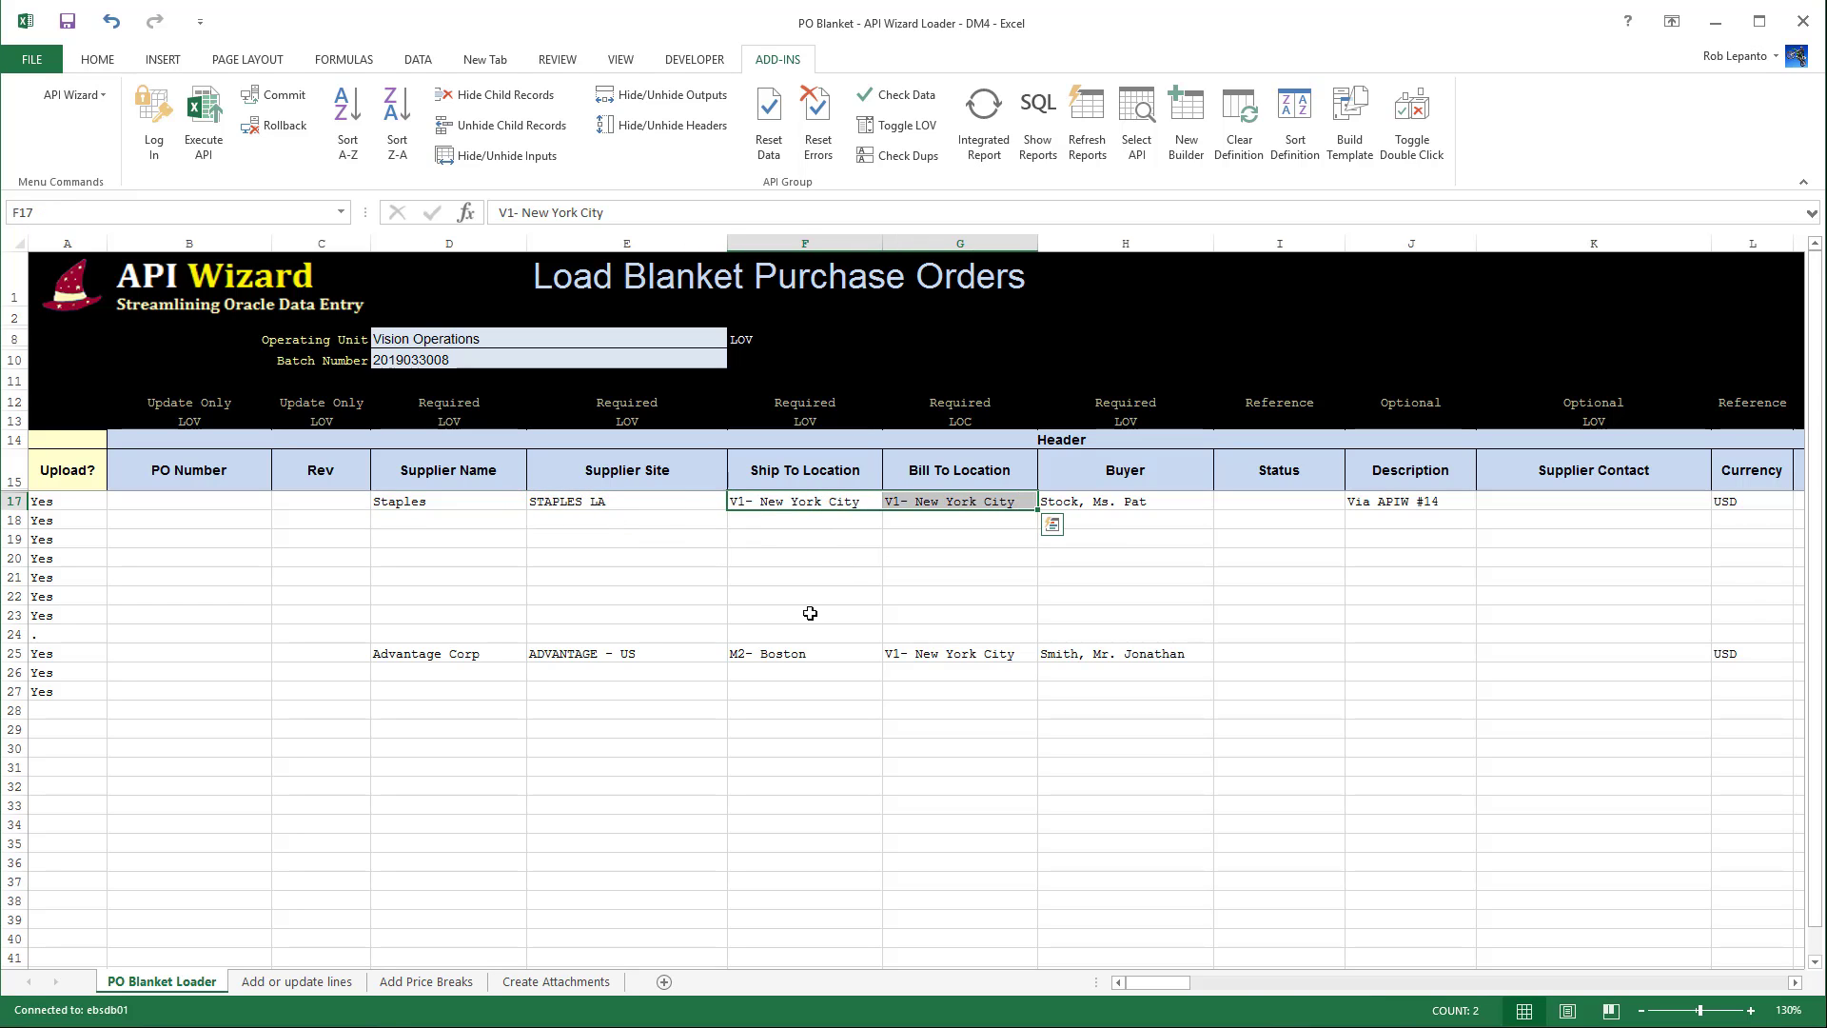
click(1162, 478)
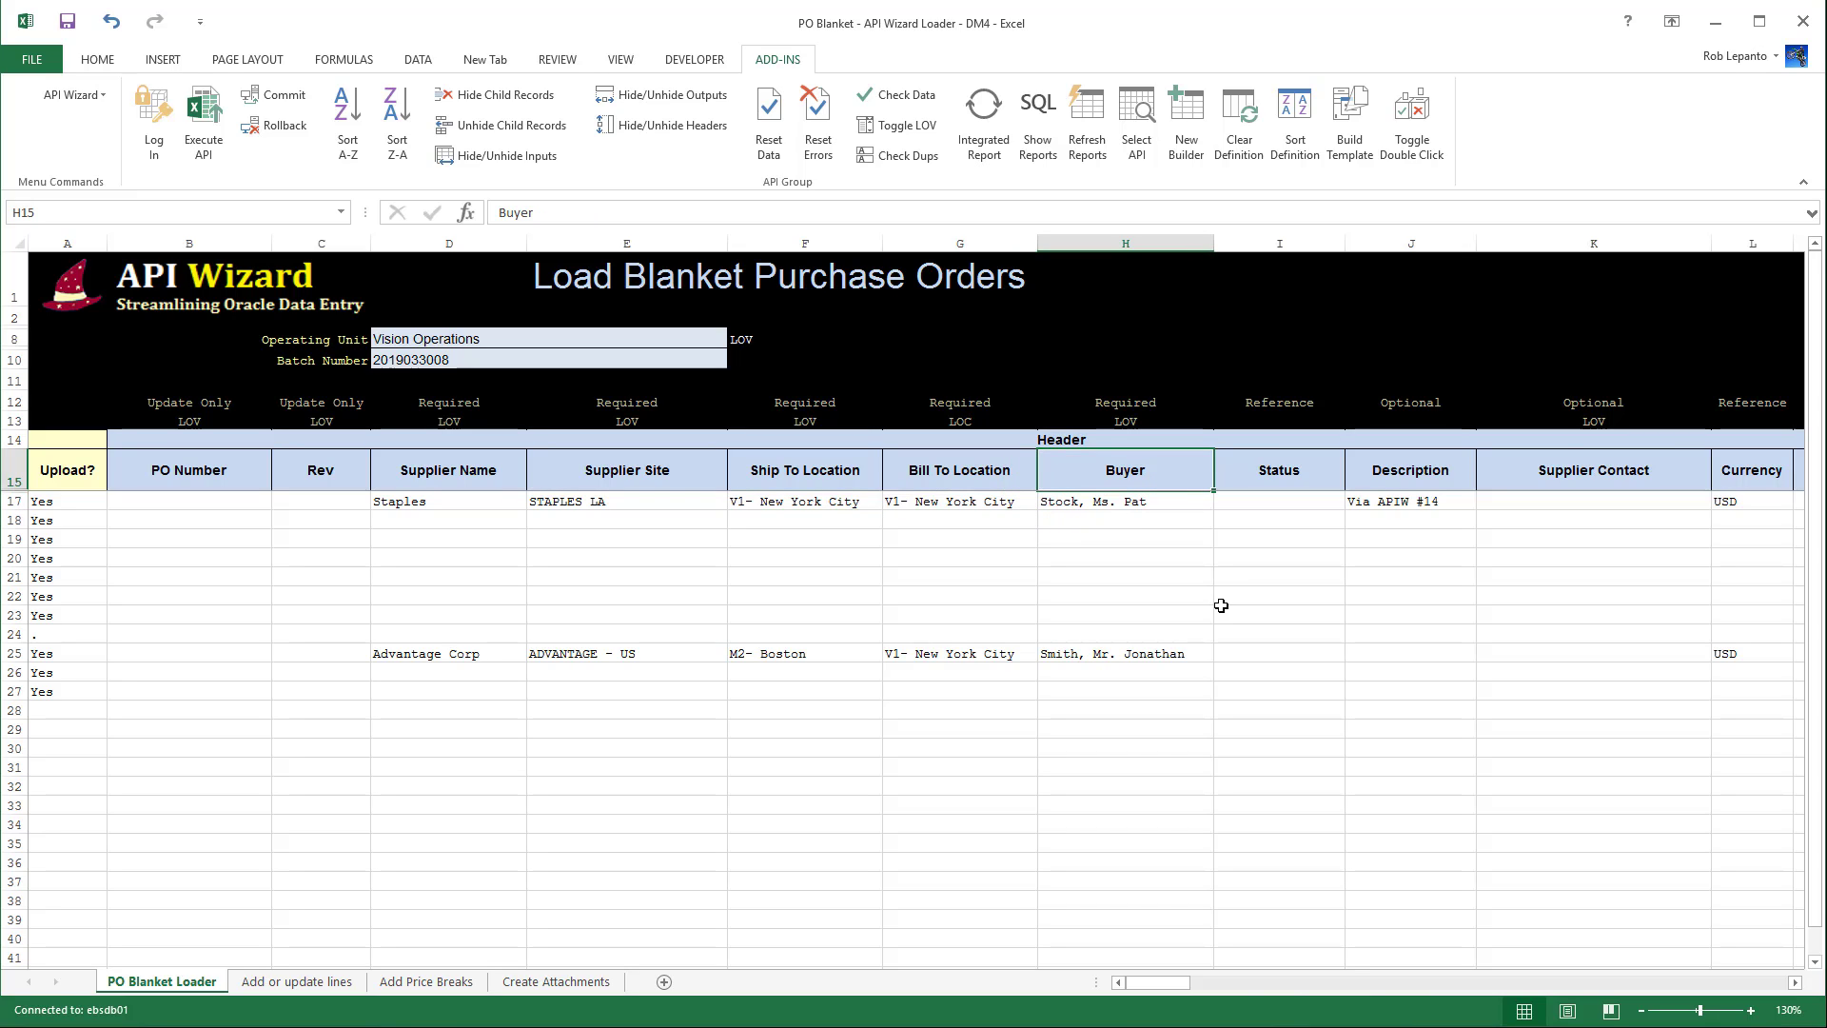
click(1319, 478)
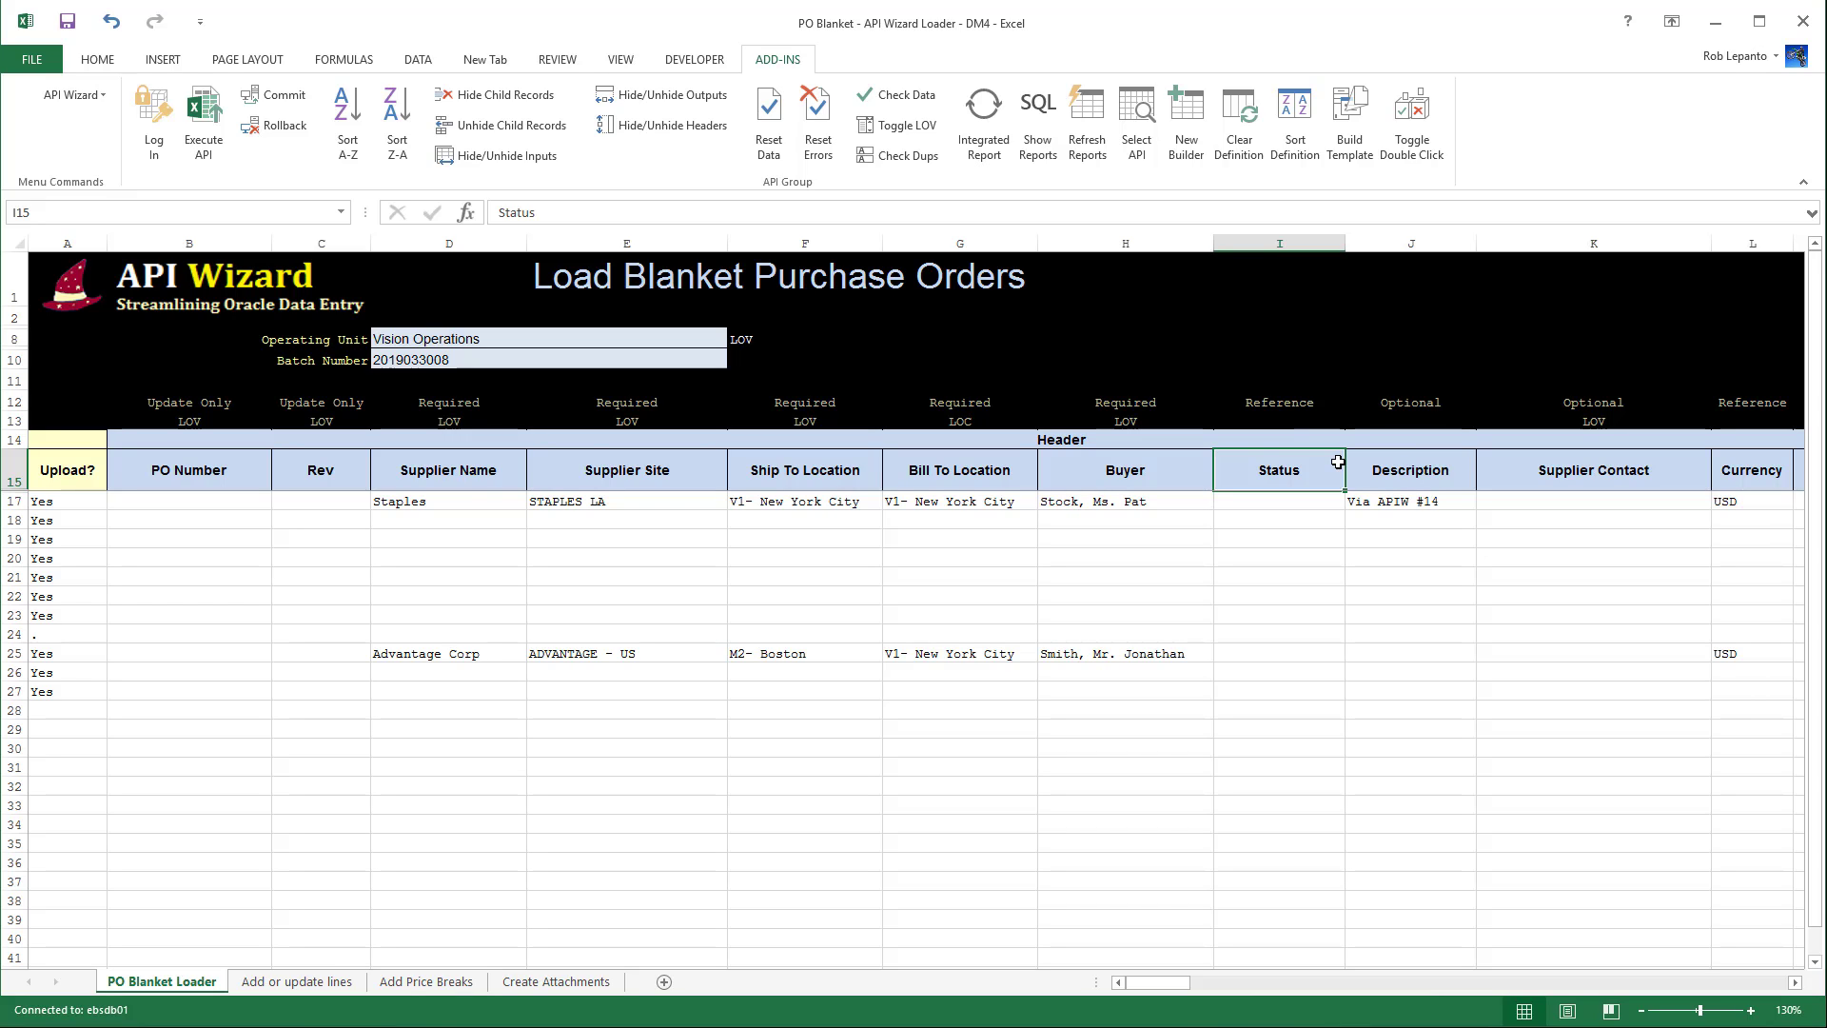
click(1445, 469)
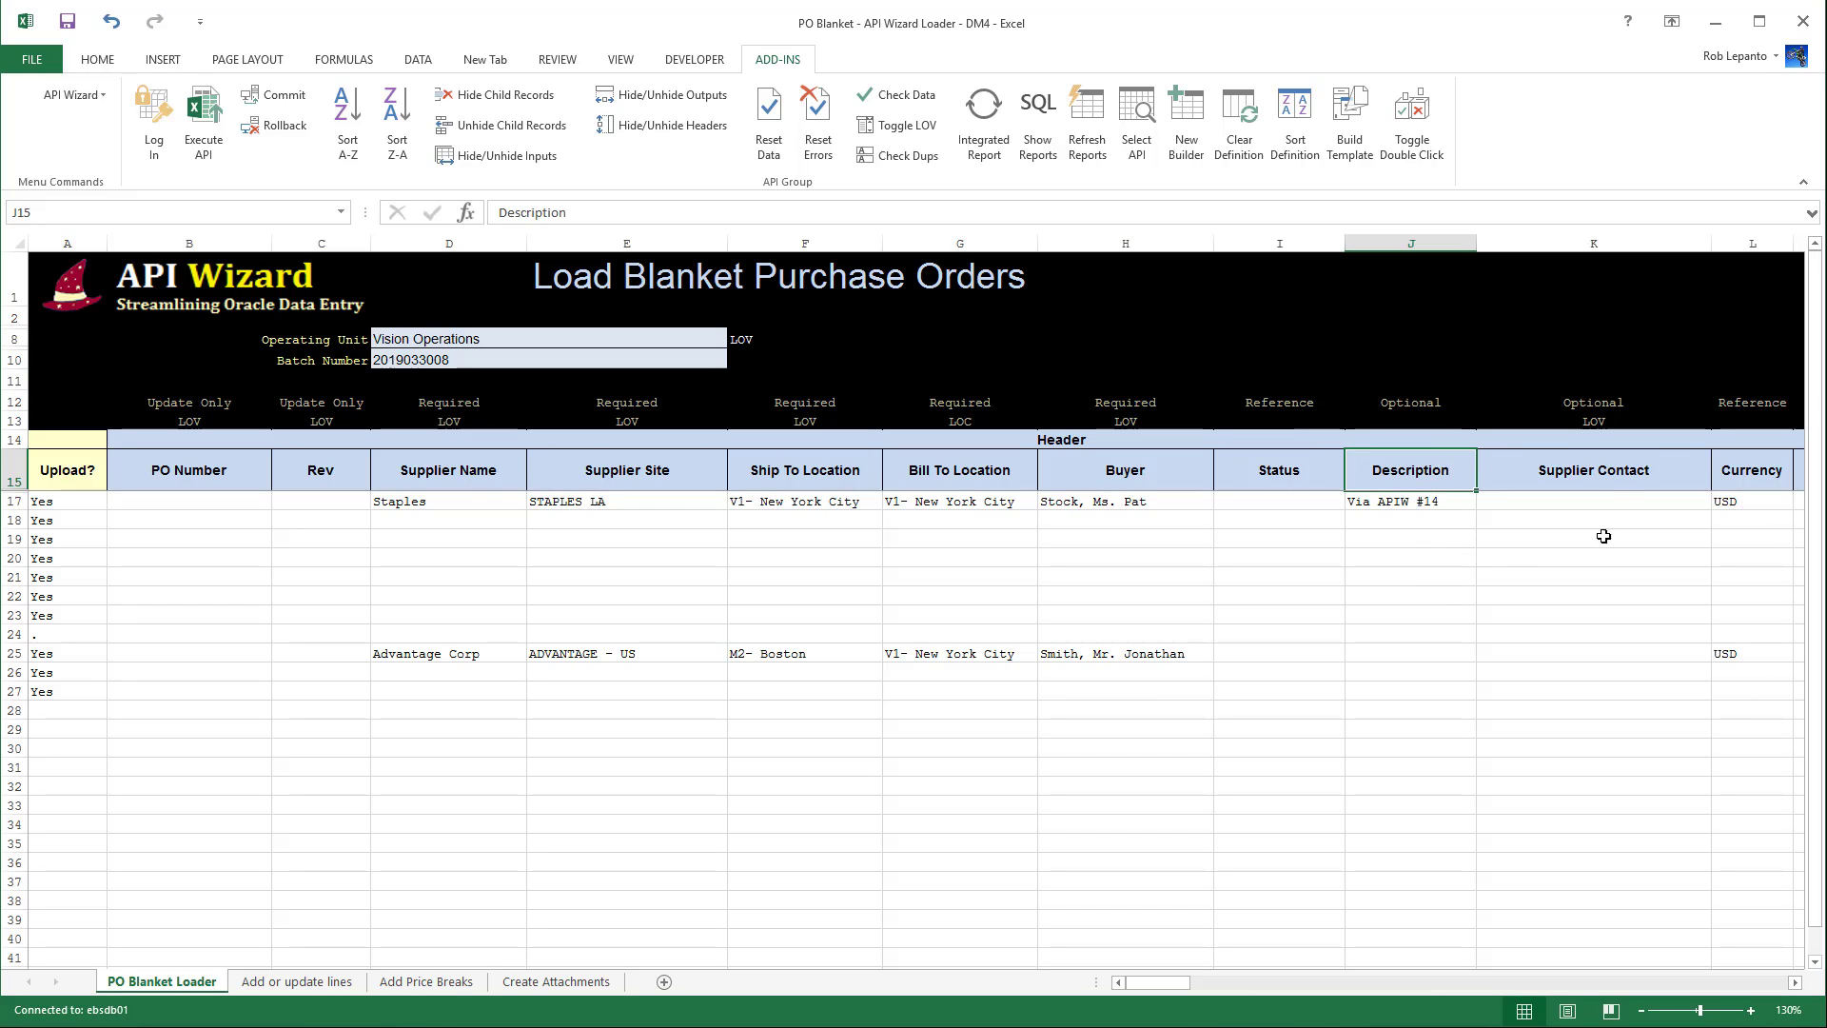
click(1615, 483)
Examine the Lines - Line Tab columns, including line type, item, action and line number, for both sample orders.
click(1795, 983)
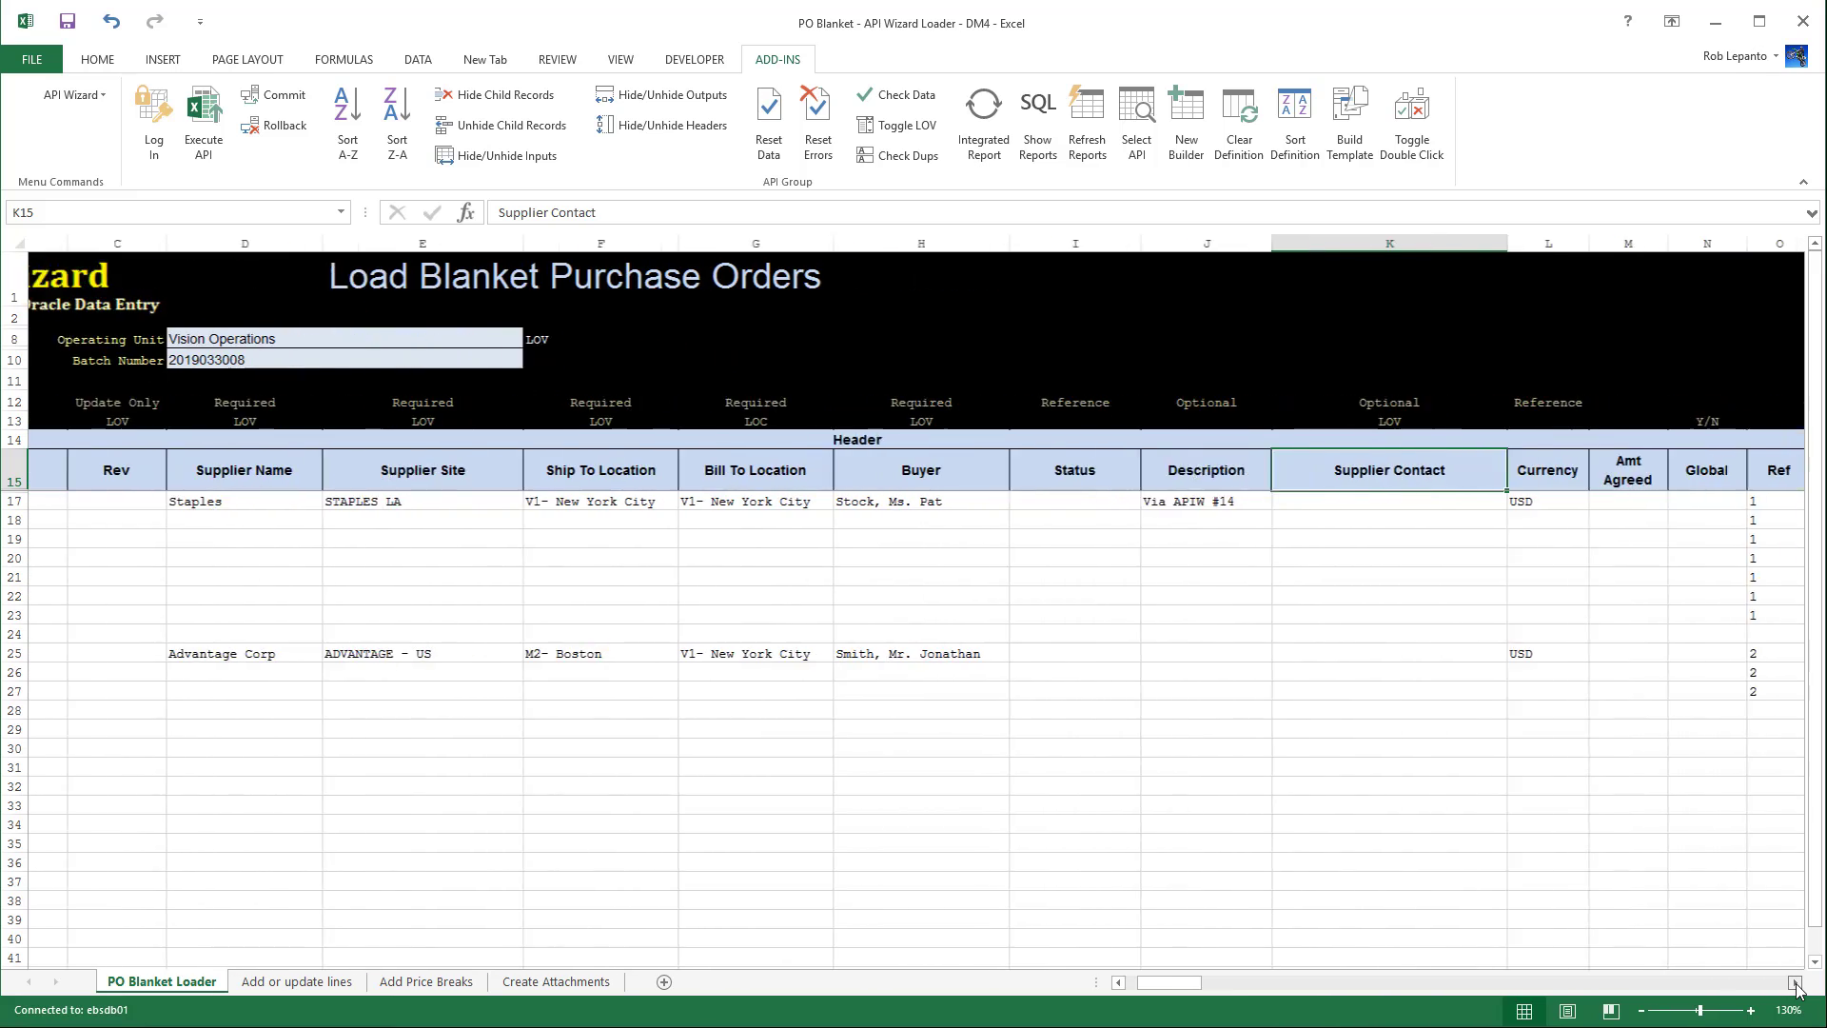
click(1795, 983)
click(1795, 984)
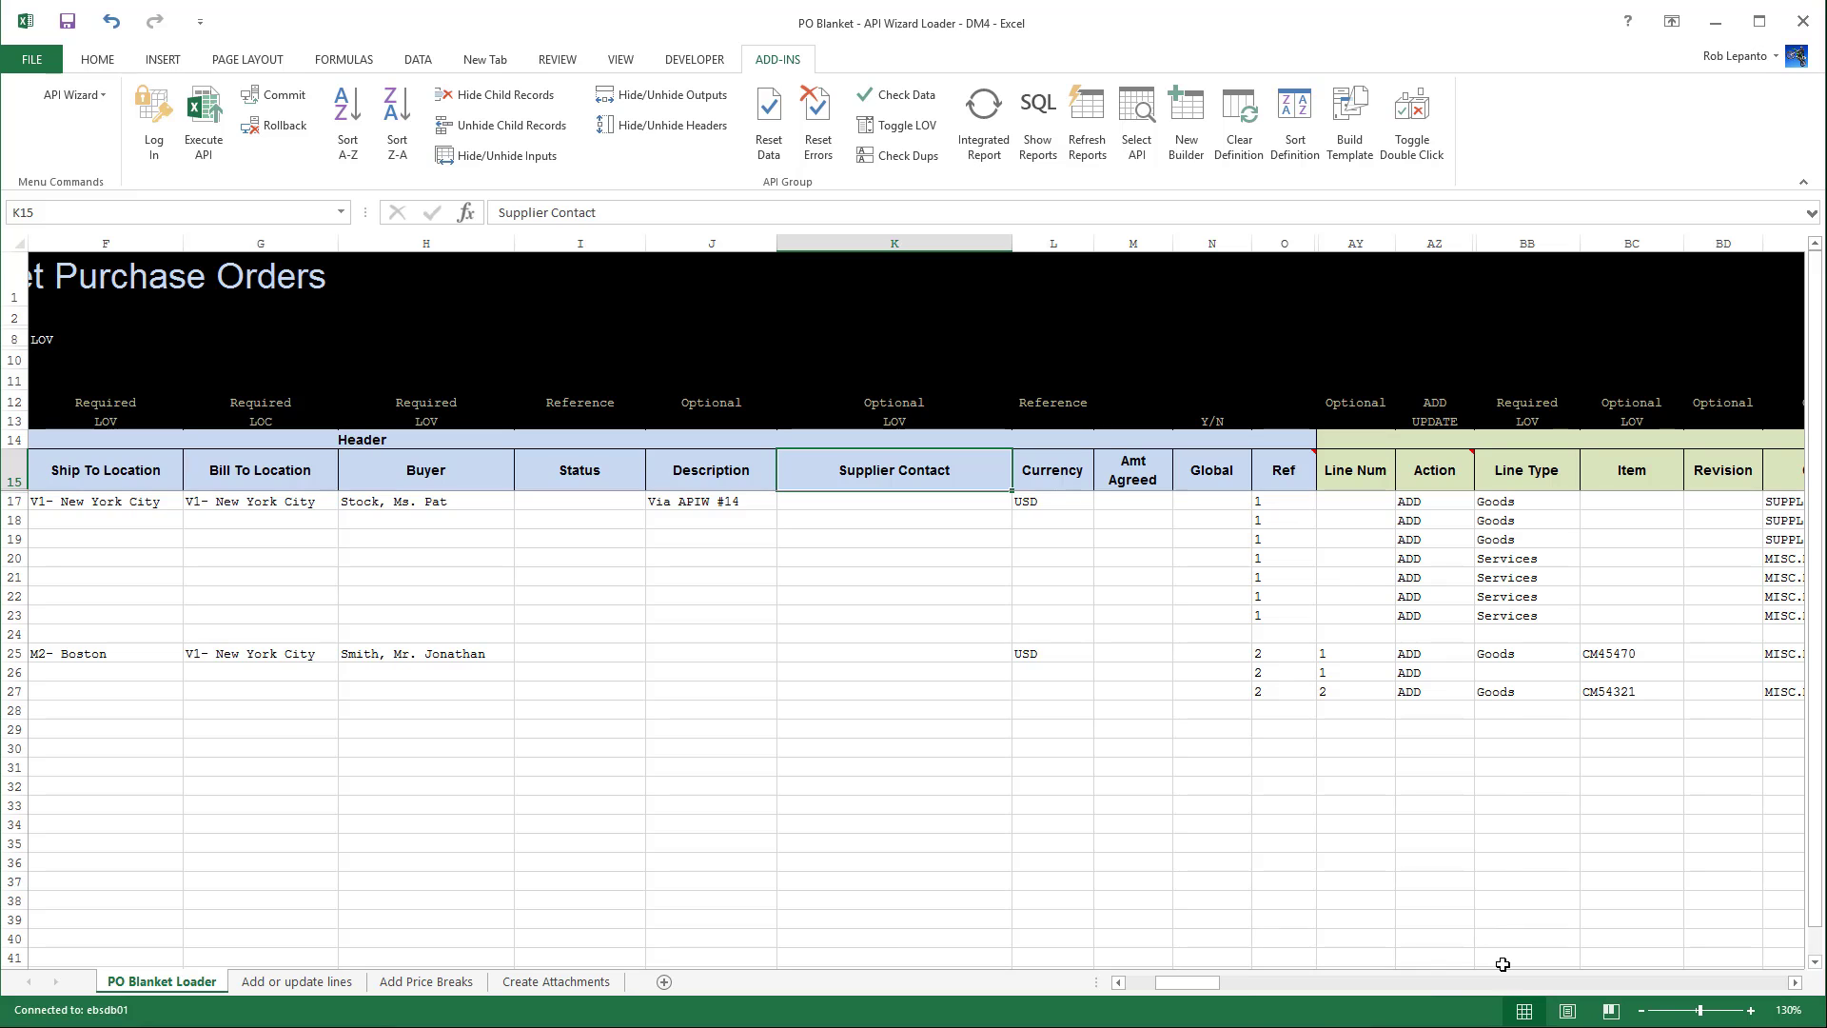
drag(1207, 985, 1177, 992)
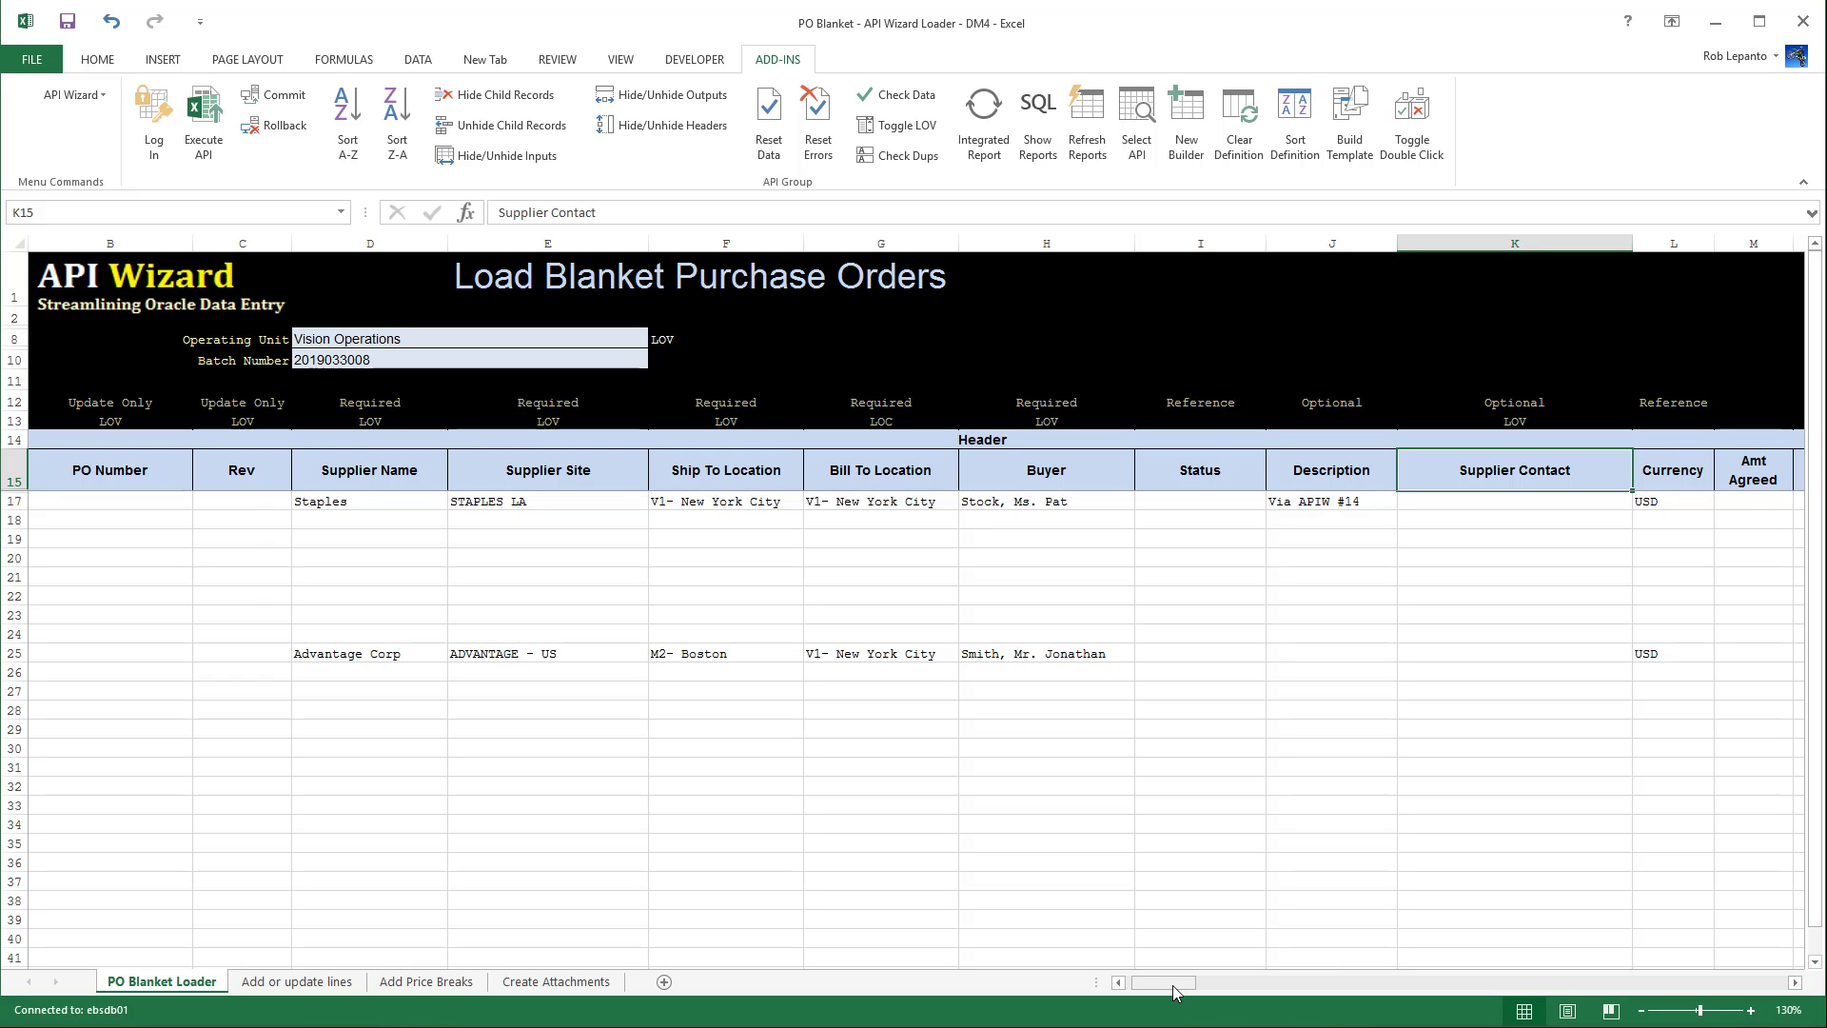
drag(1176, 991, 1231, 992)
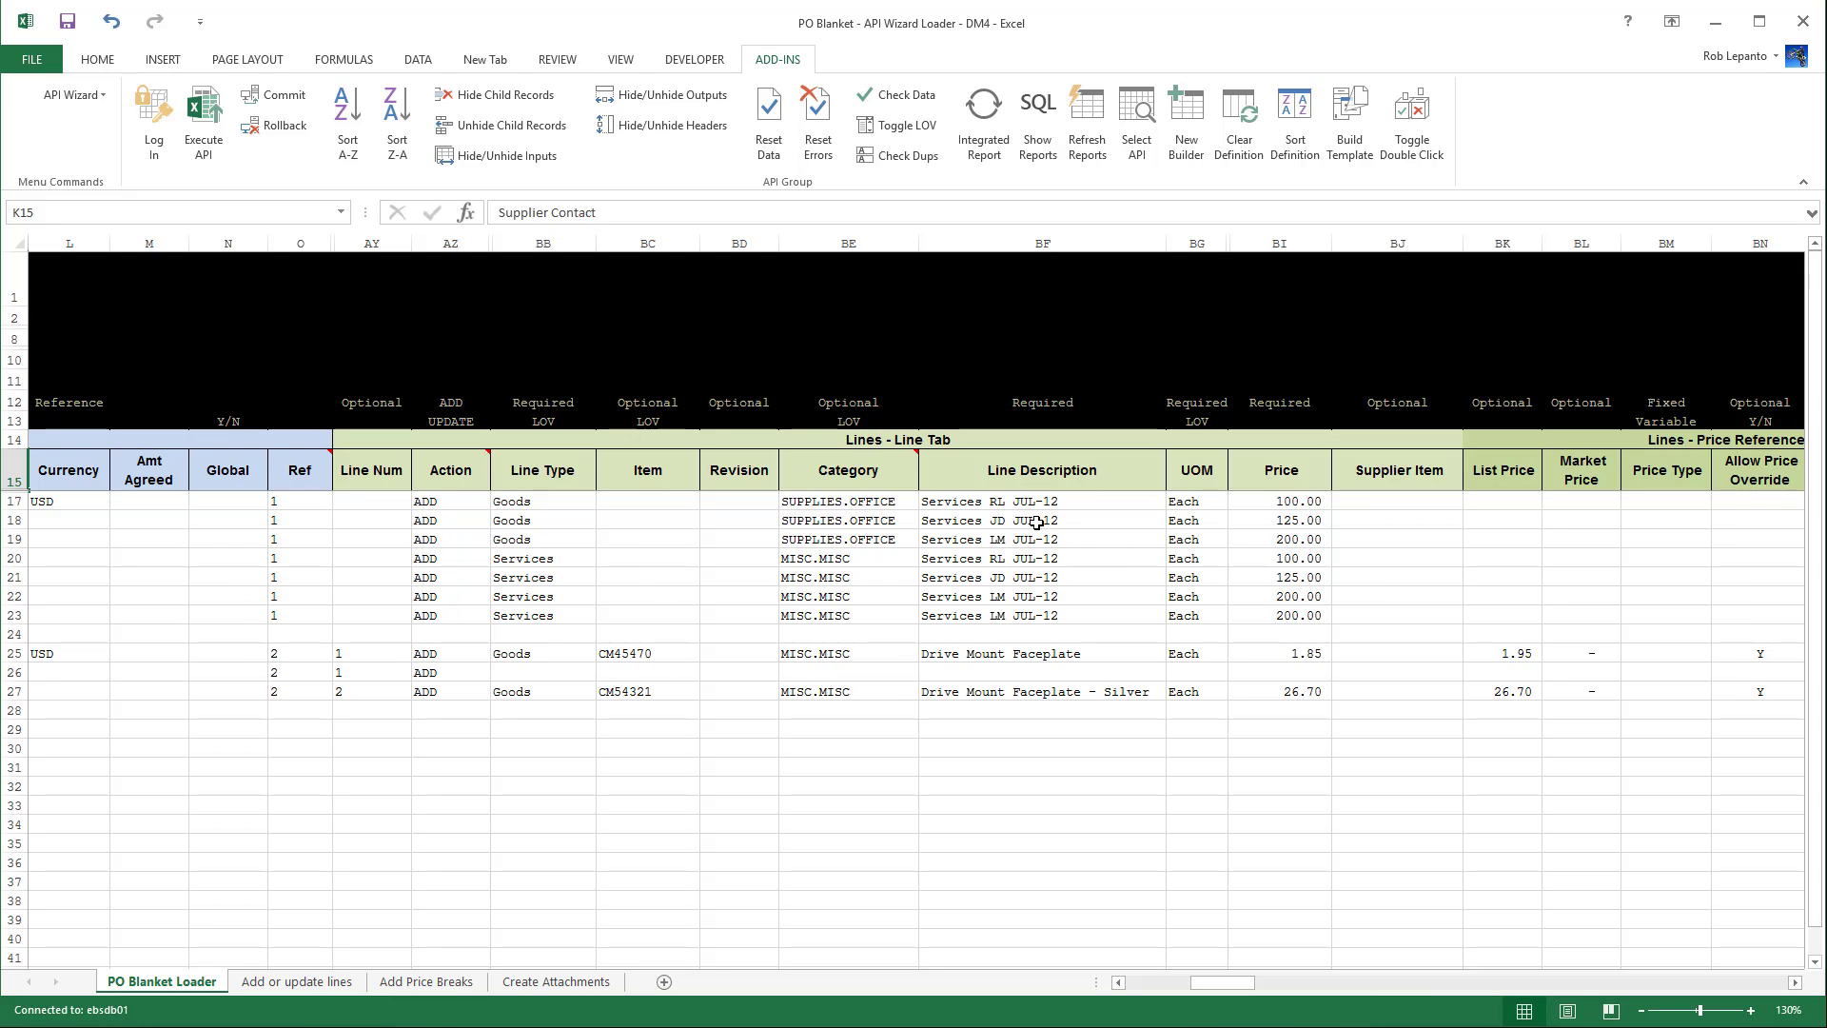
click(605, 435)
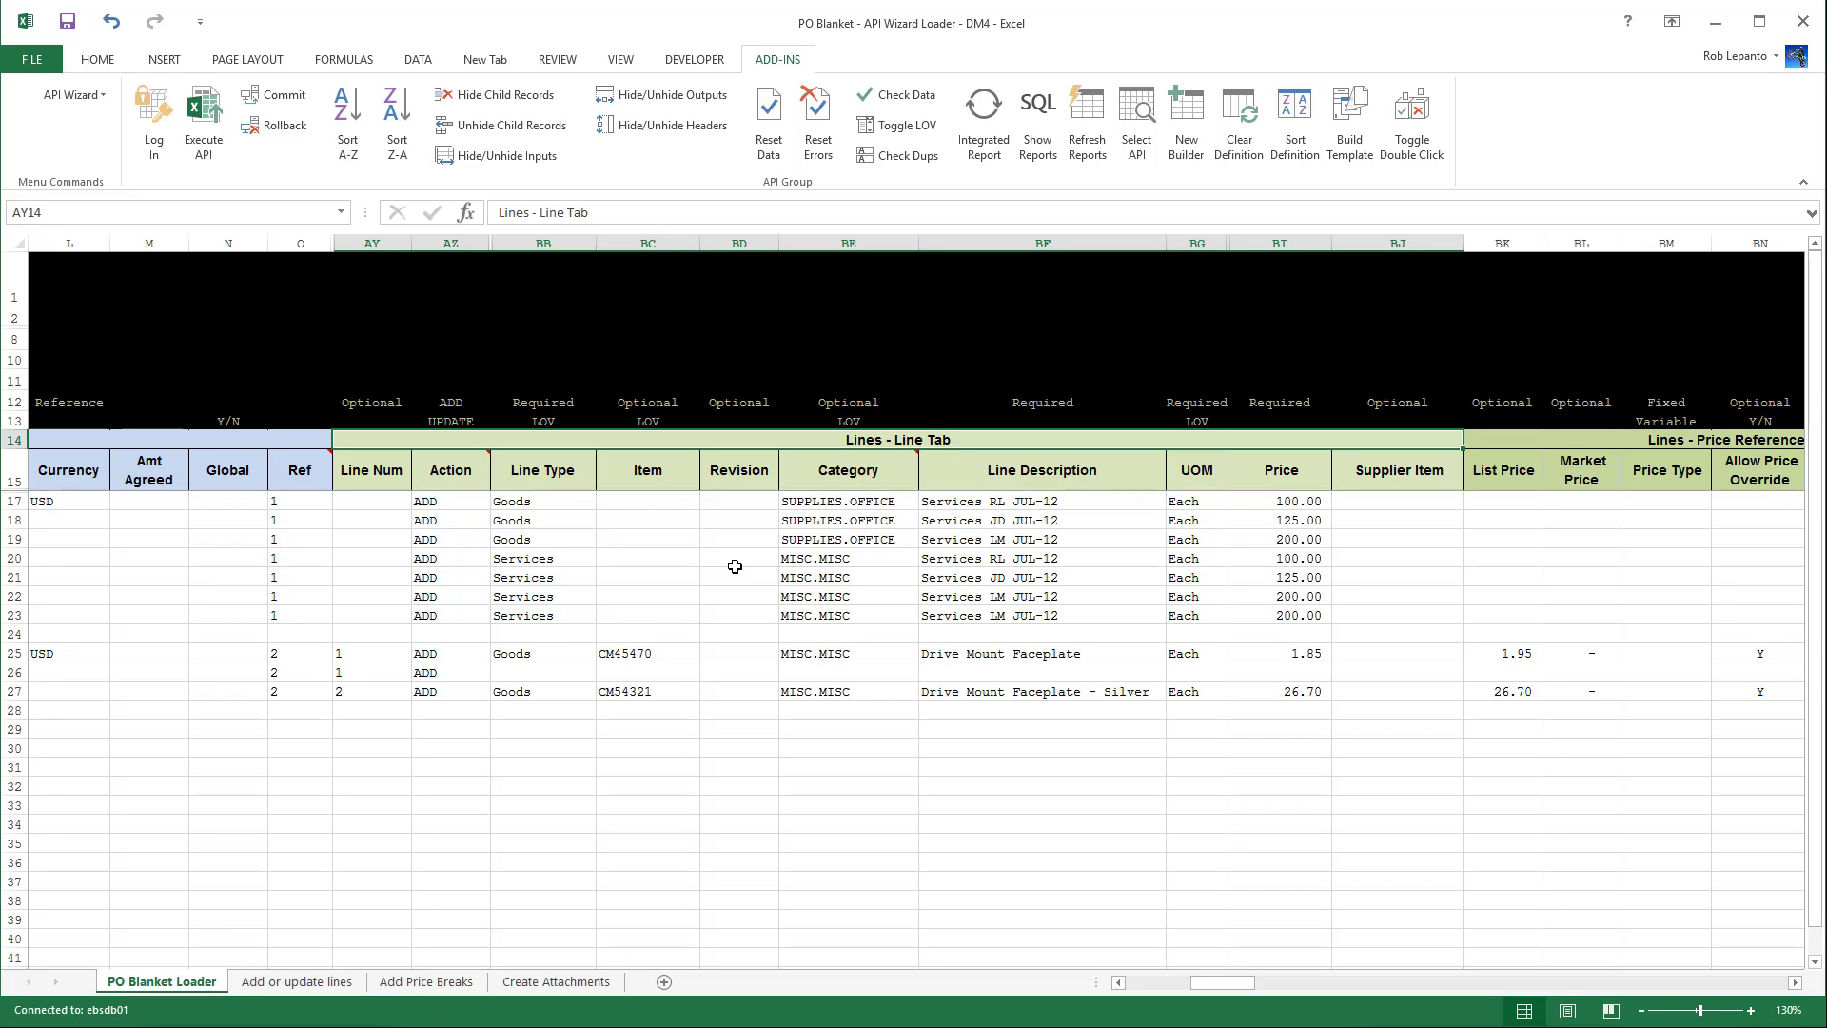
drag(574, 503, 582, 673)
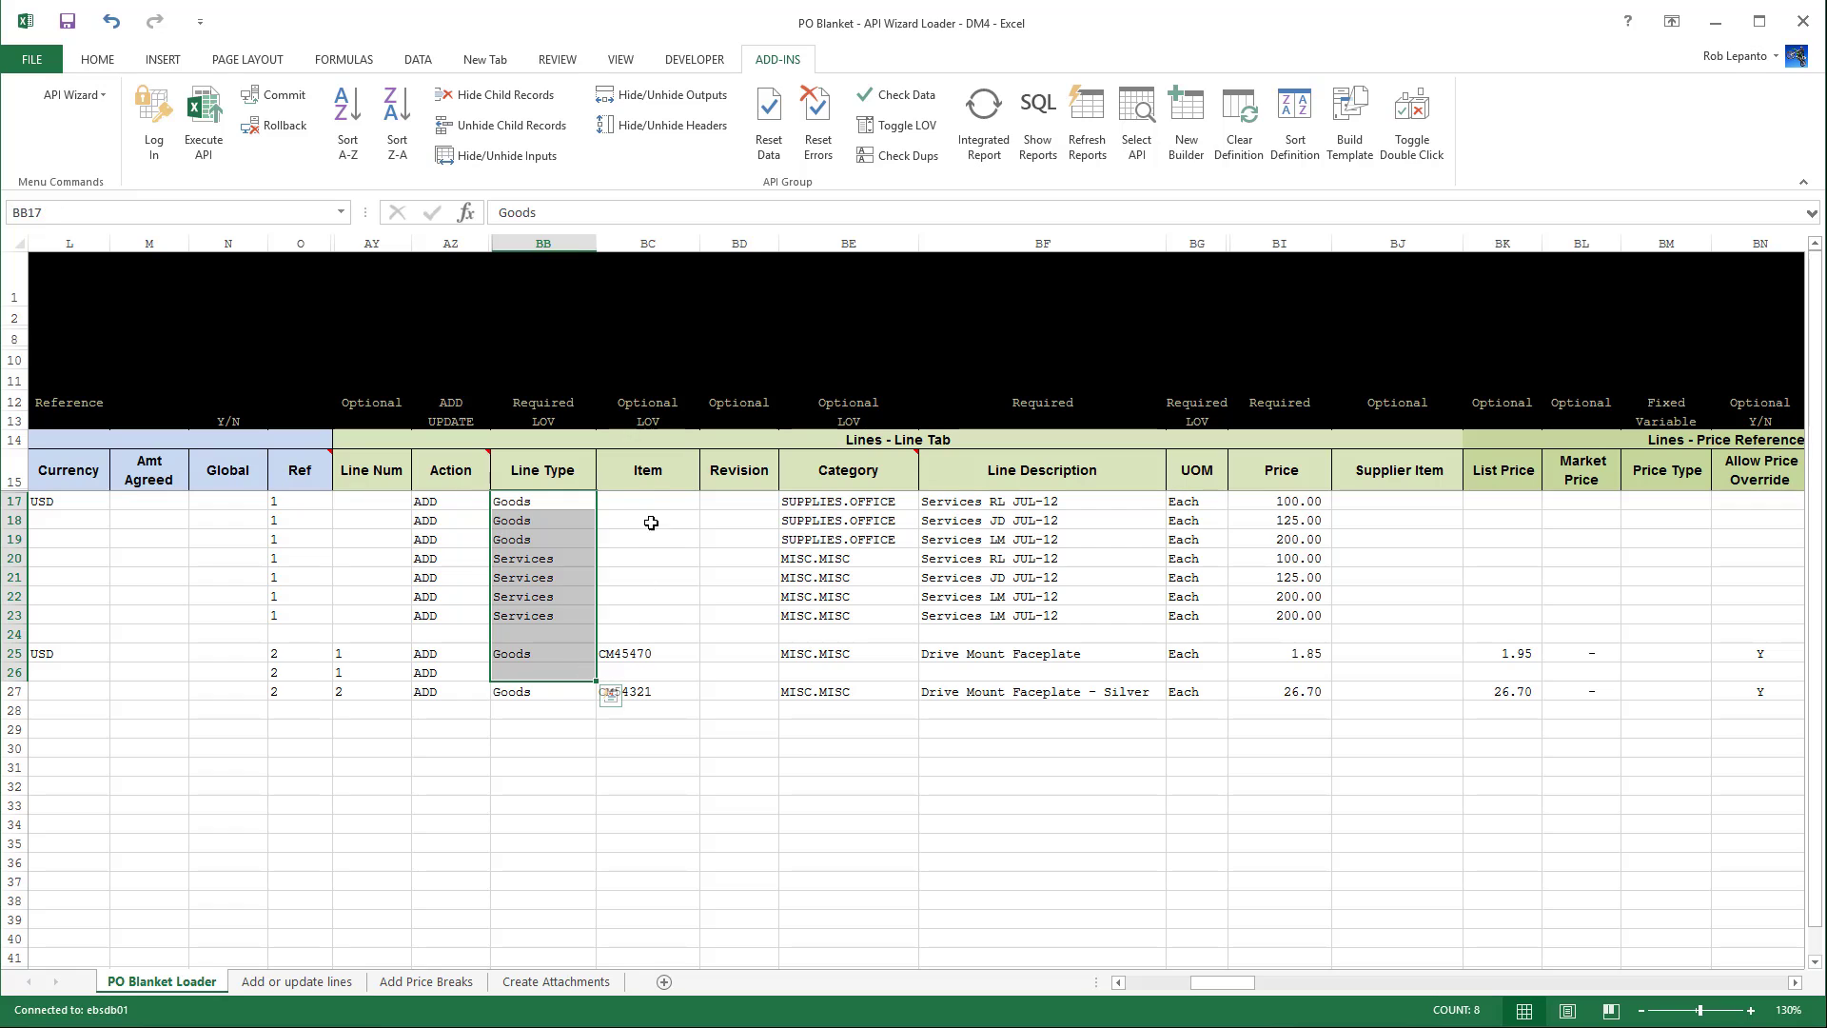
drag(652, 505, 671, 693)
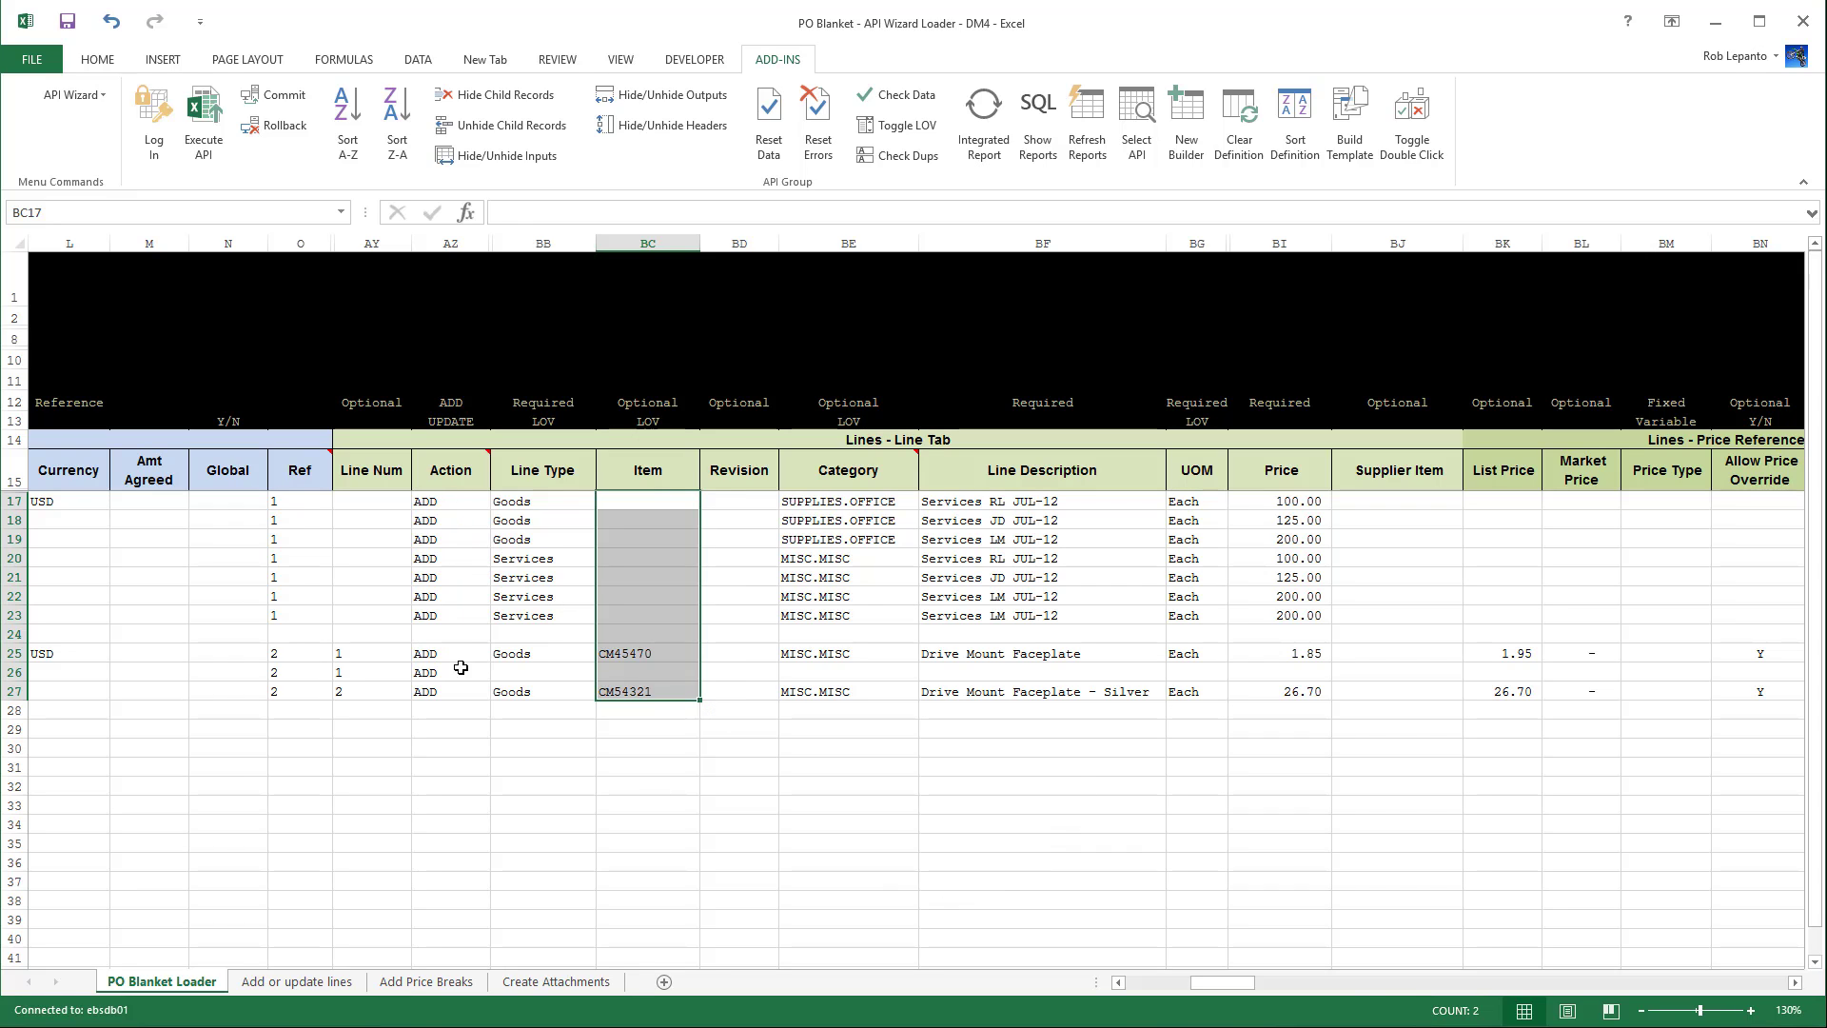
click(443, 543)
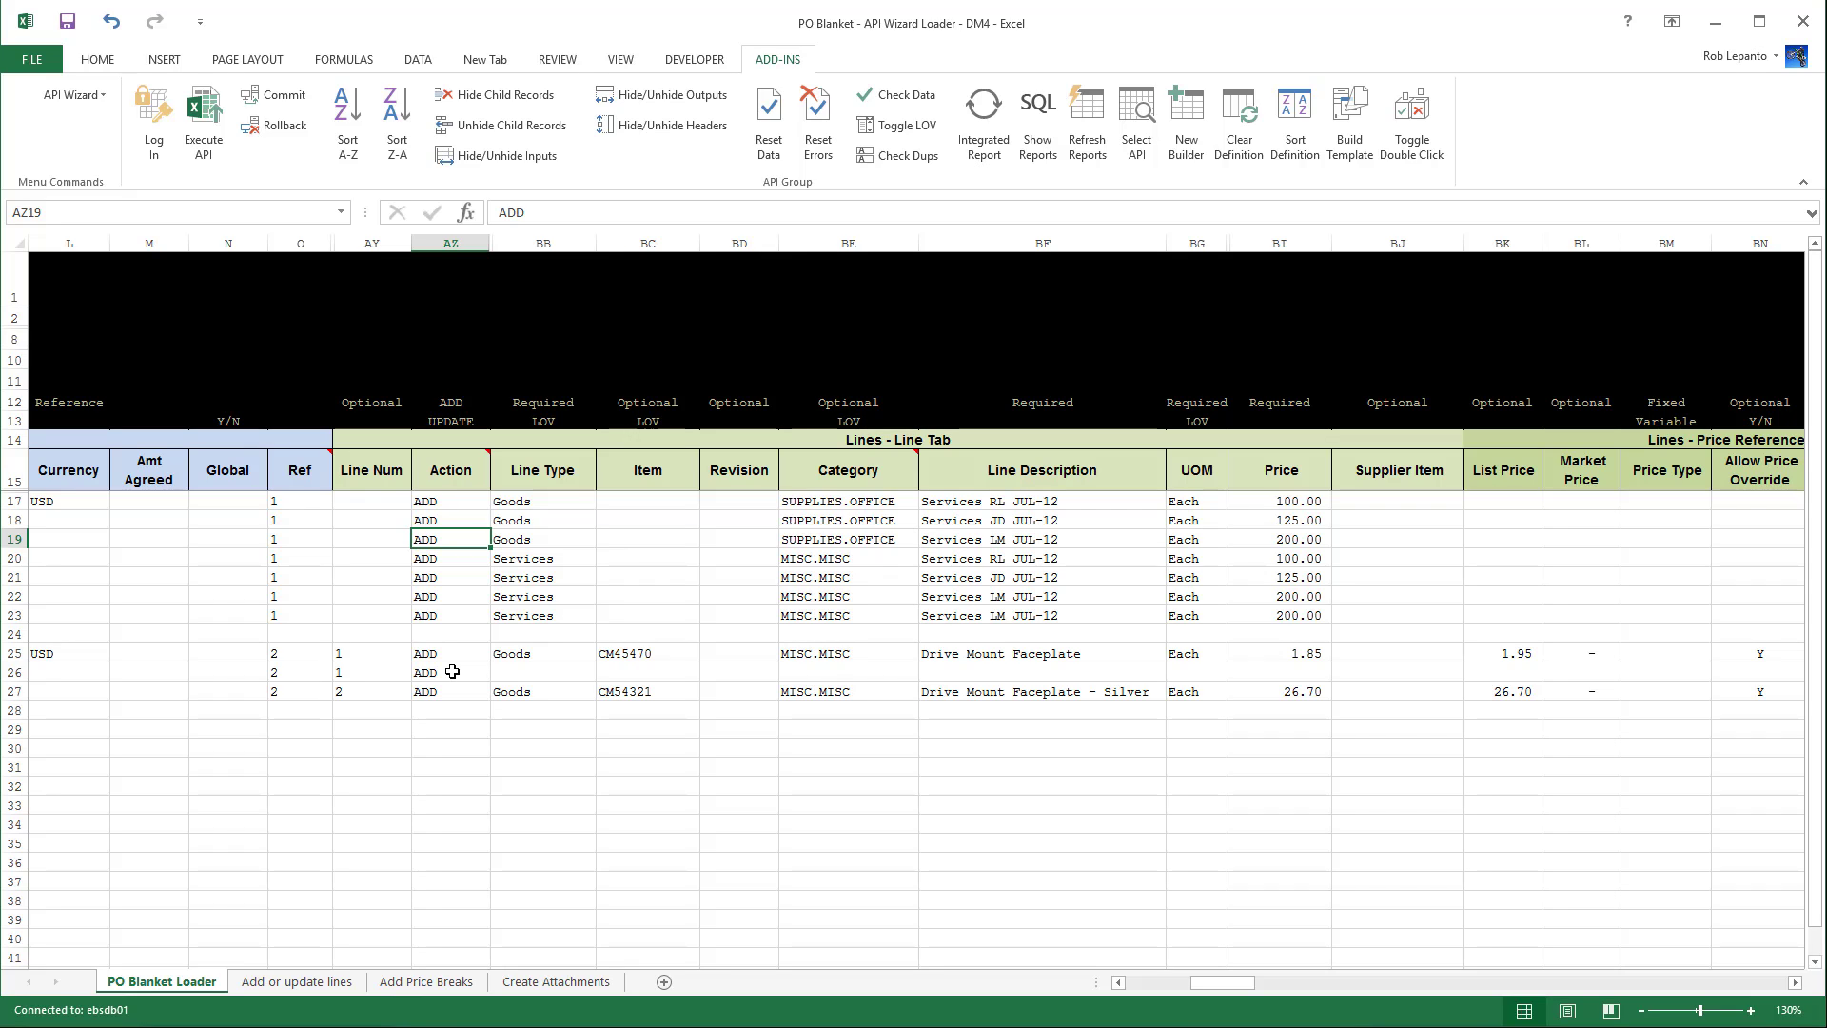
drag(392, 504, 387, 615)
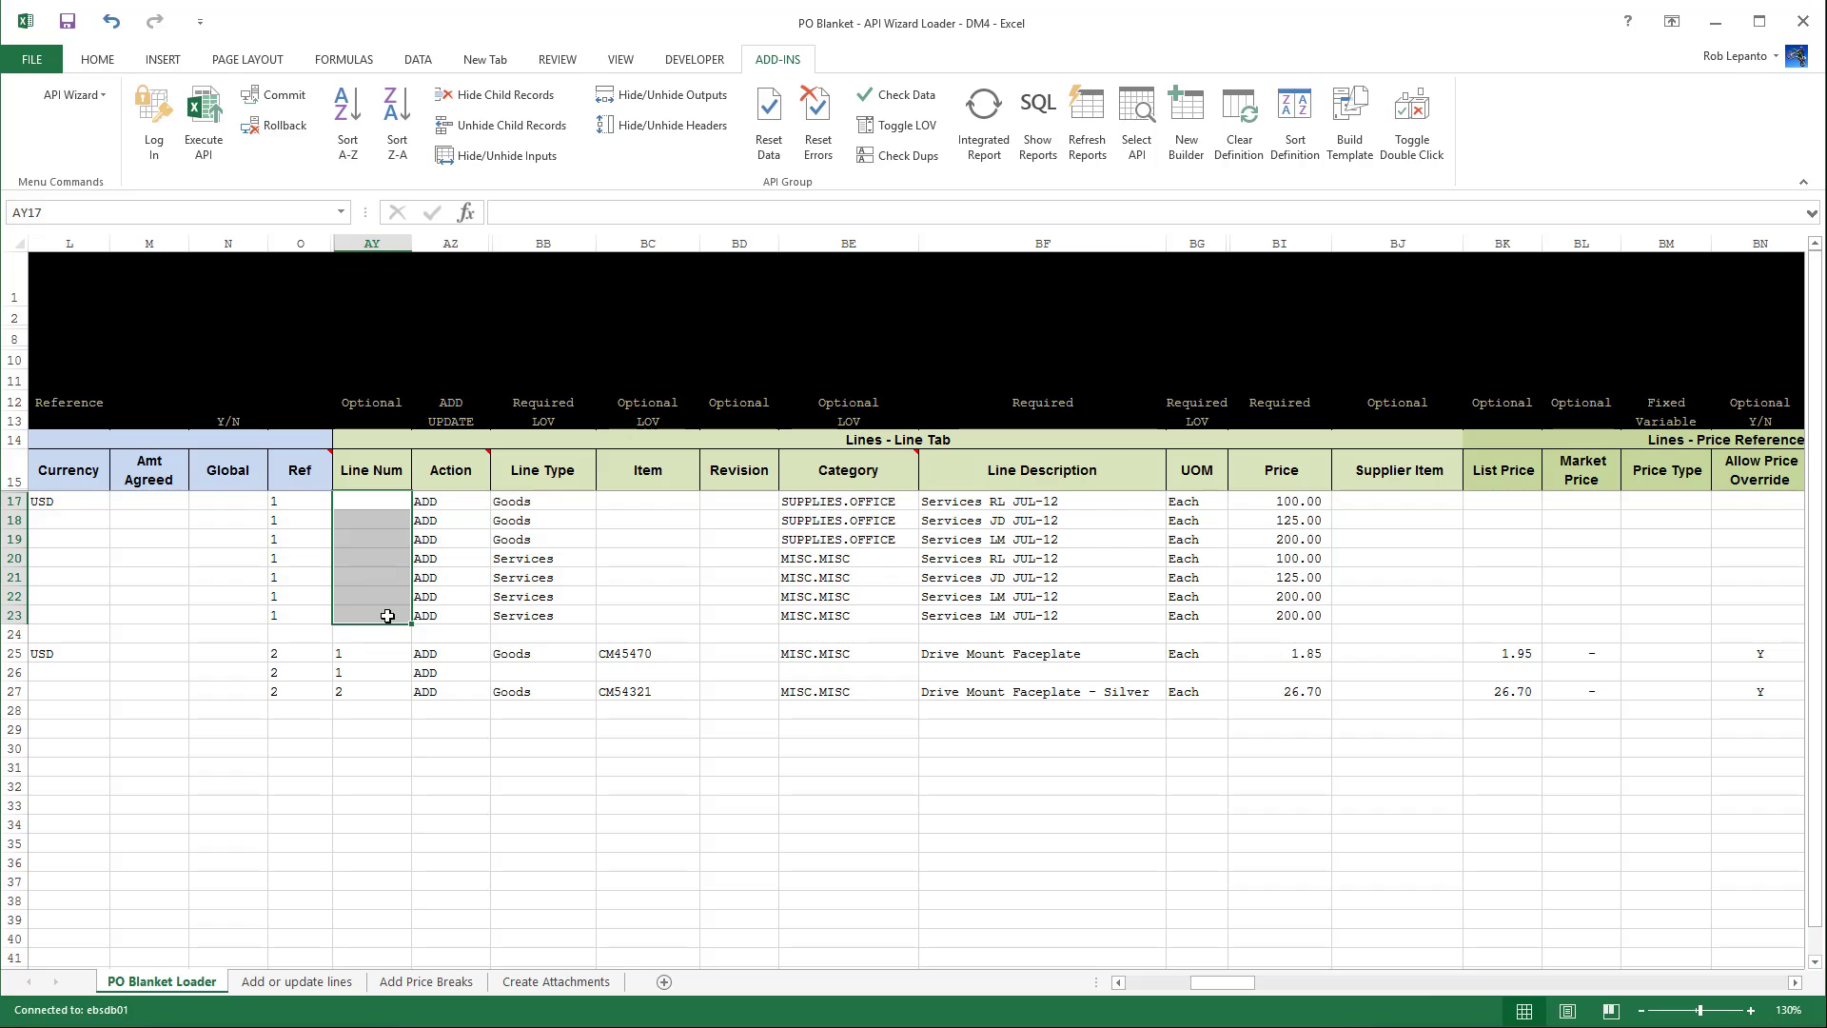
drag(399, 504, 366, 673)
click(415, 755)
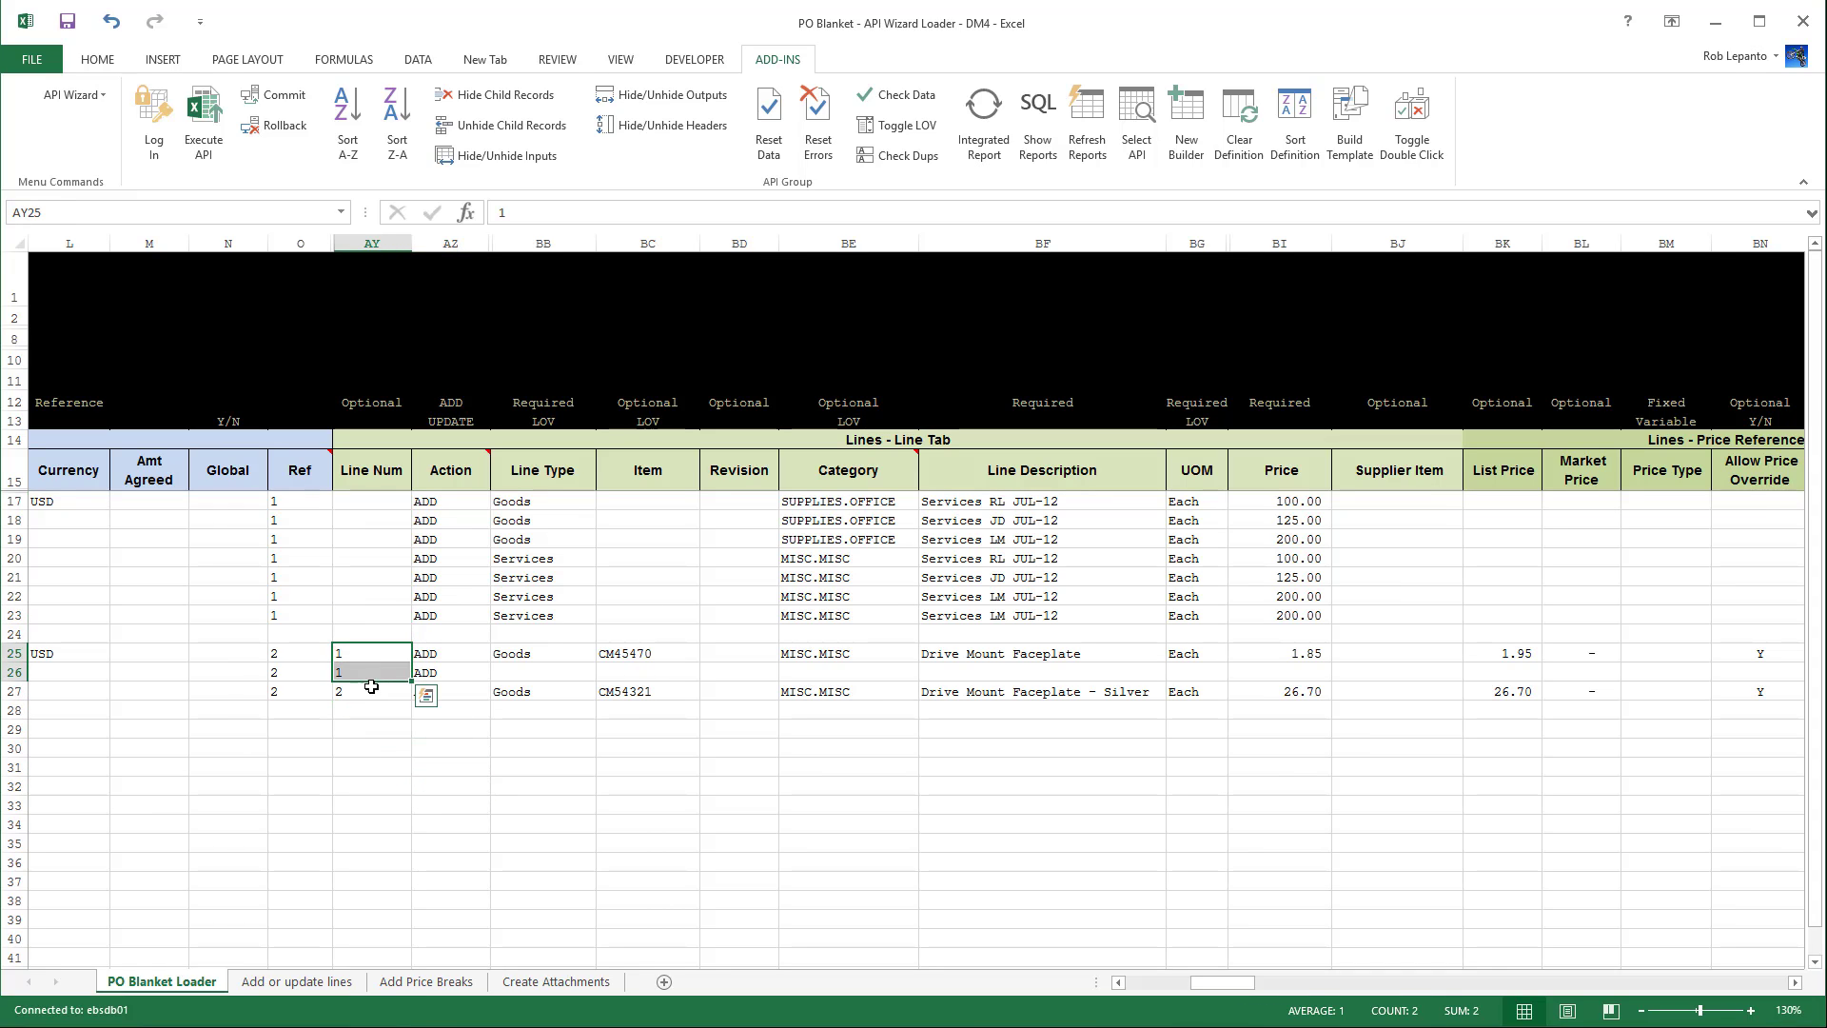
click(388, 726)
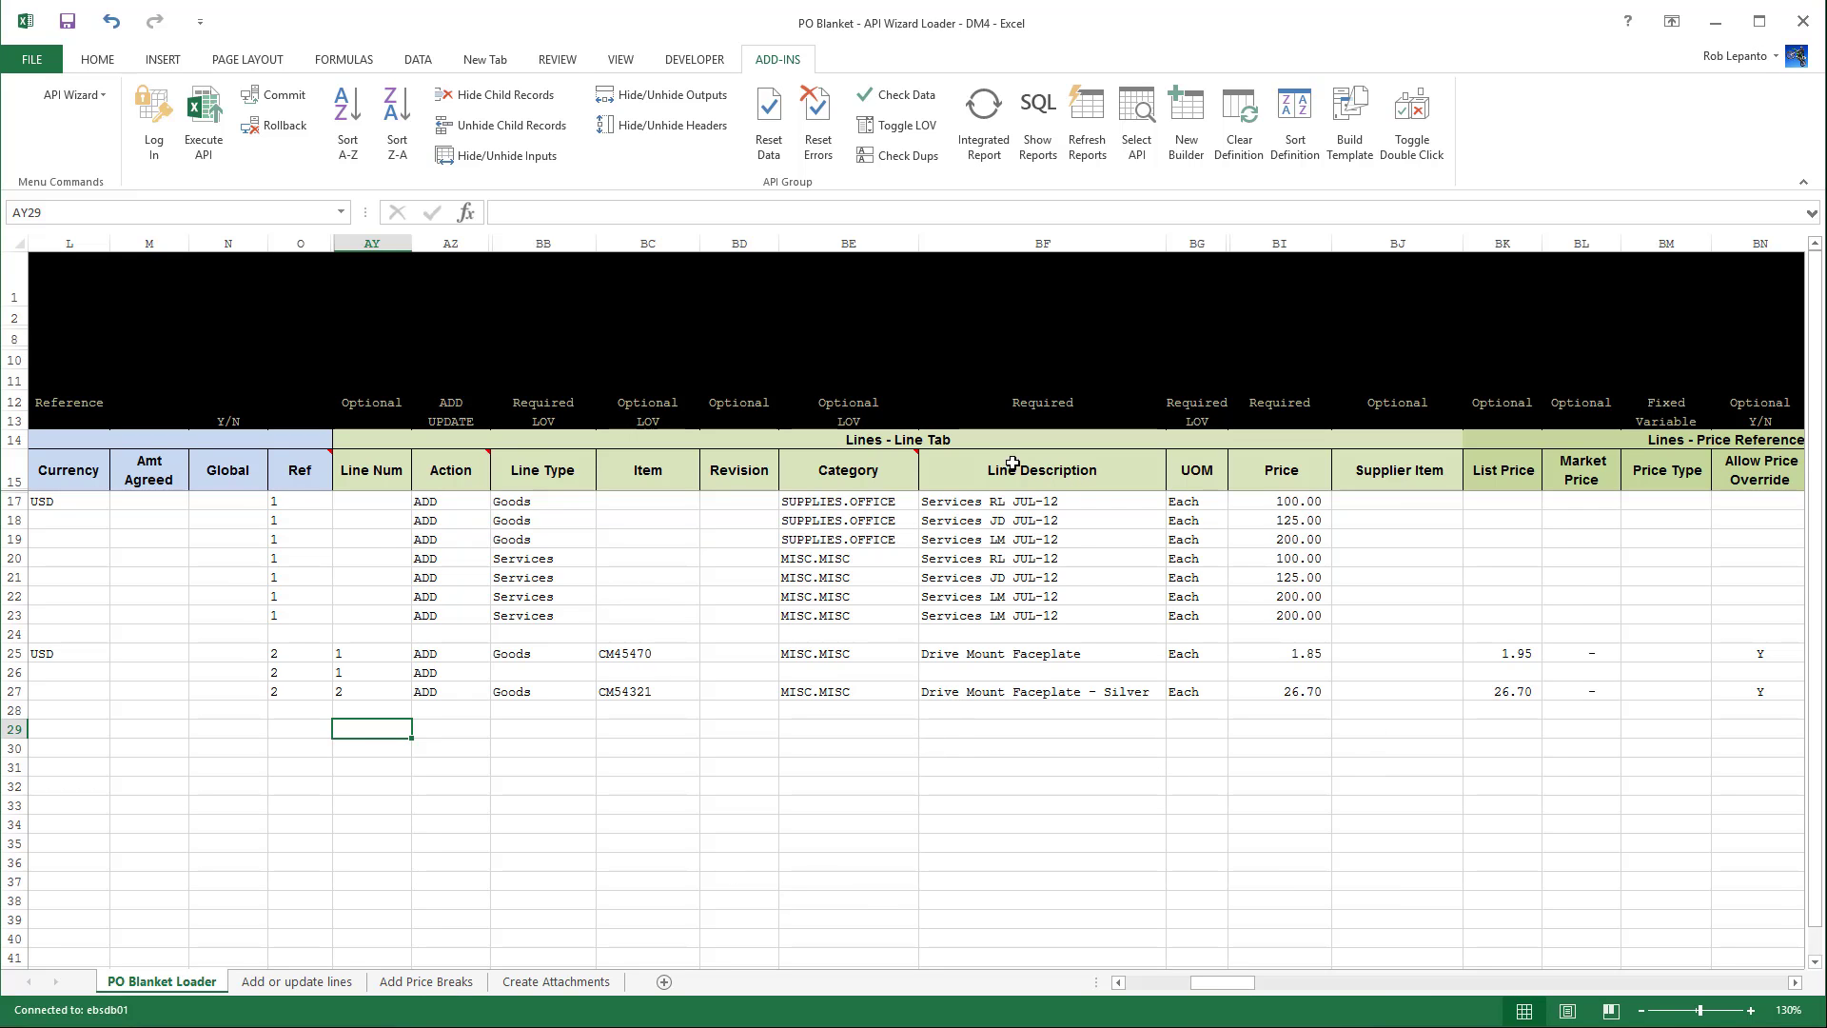
Examine the optional line sections for both orders: Price Reference, More and Agreement.
drag(1231, 983, 1430, 987)
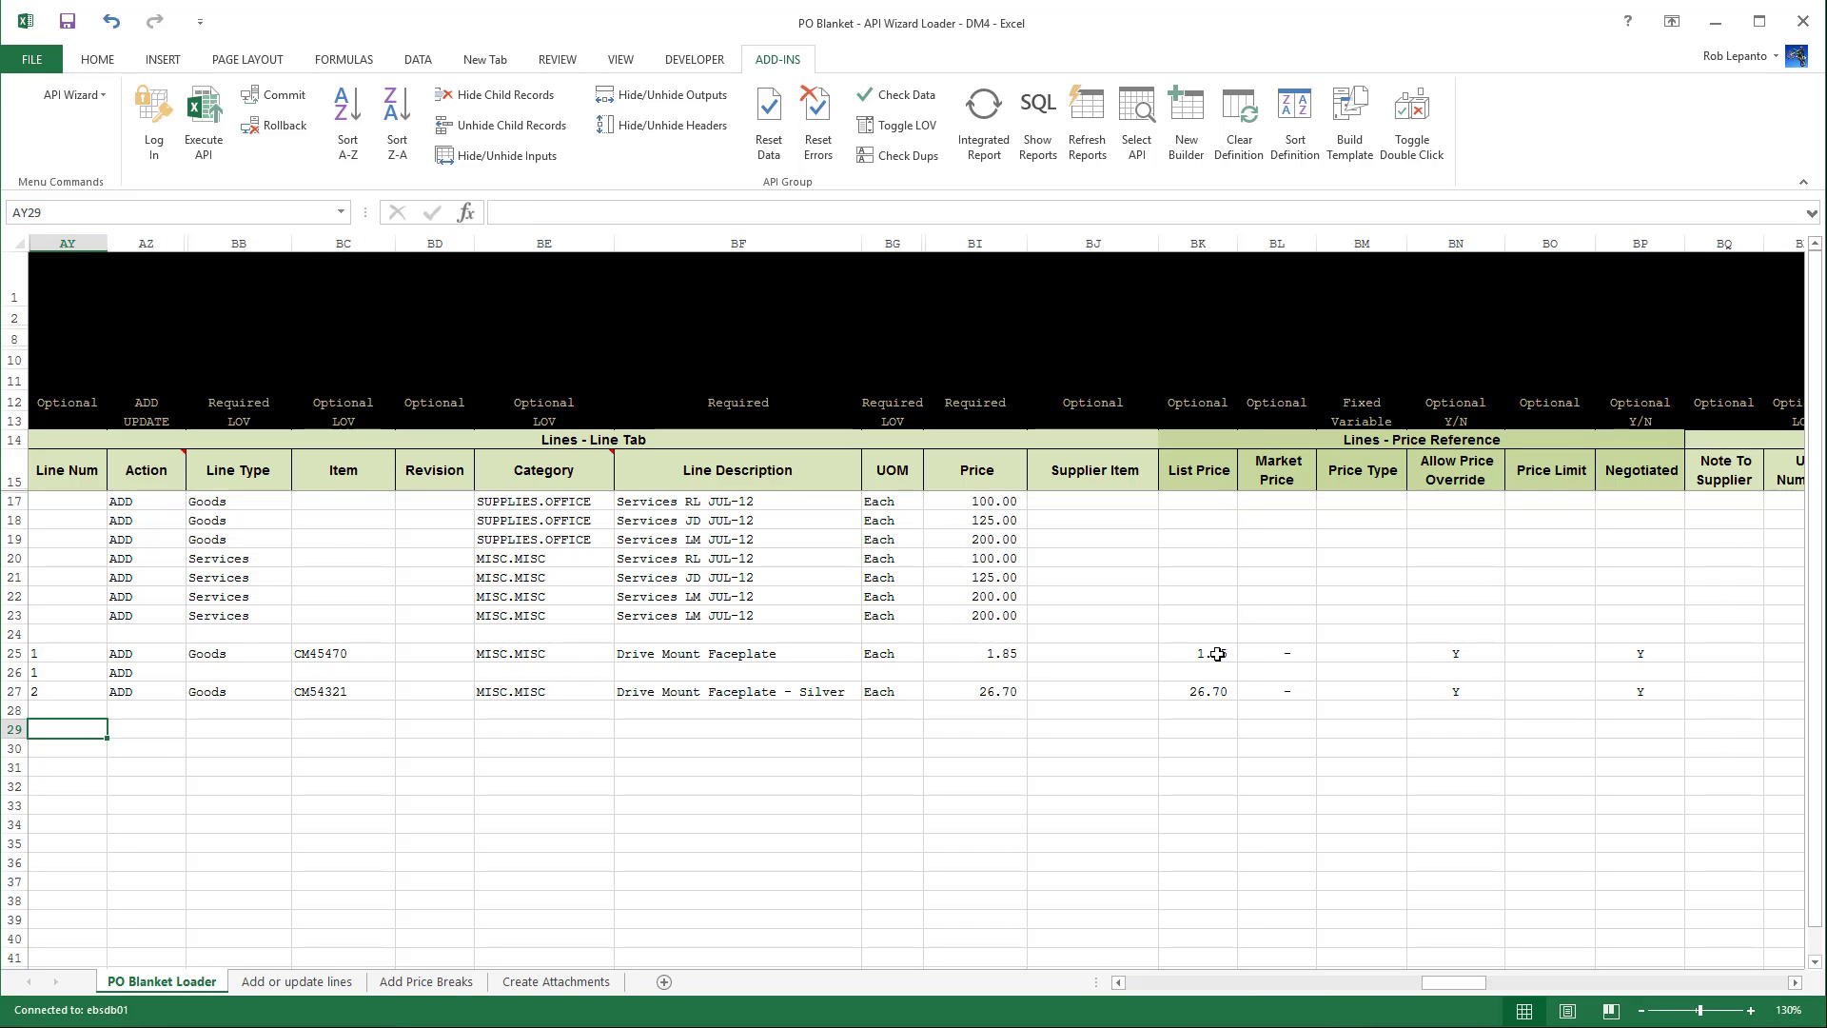
drag(1217, 654, 1624, 692)
click(1546, 733)
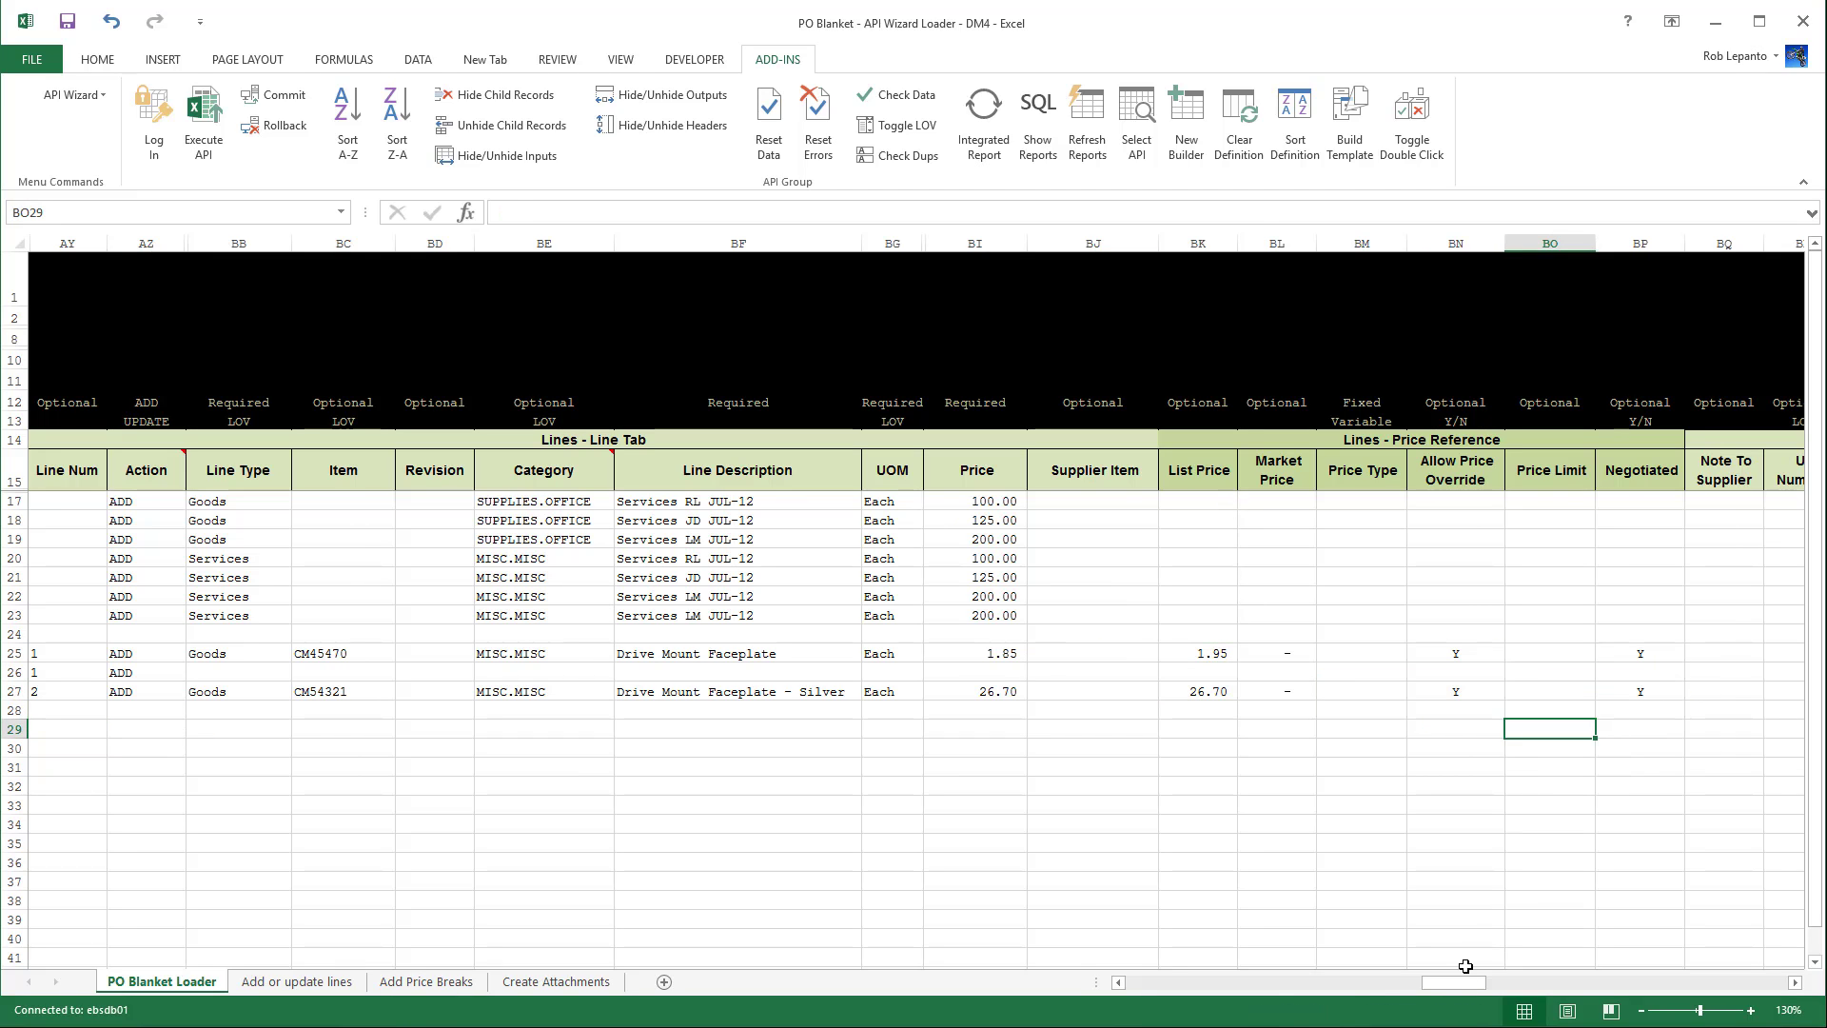
drag(1461, 983, 1534, 990)
click(615, 505)
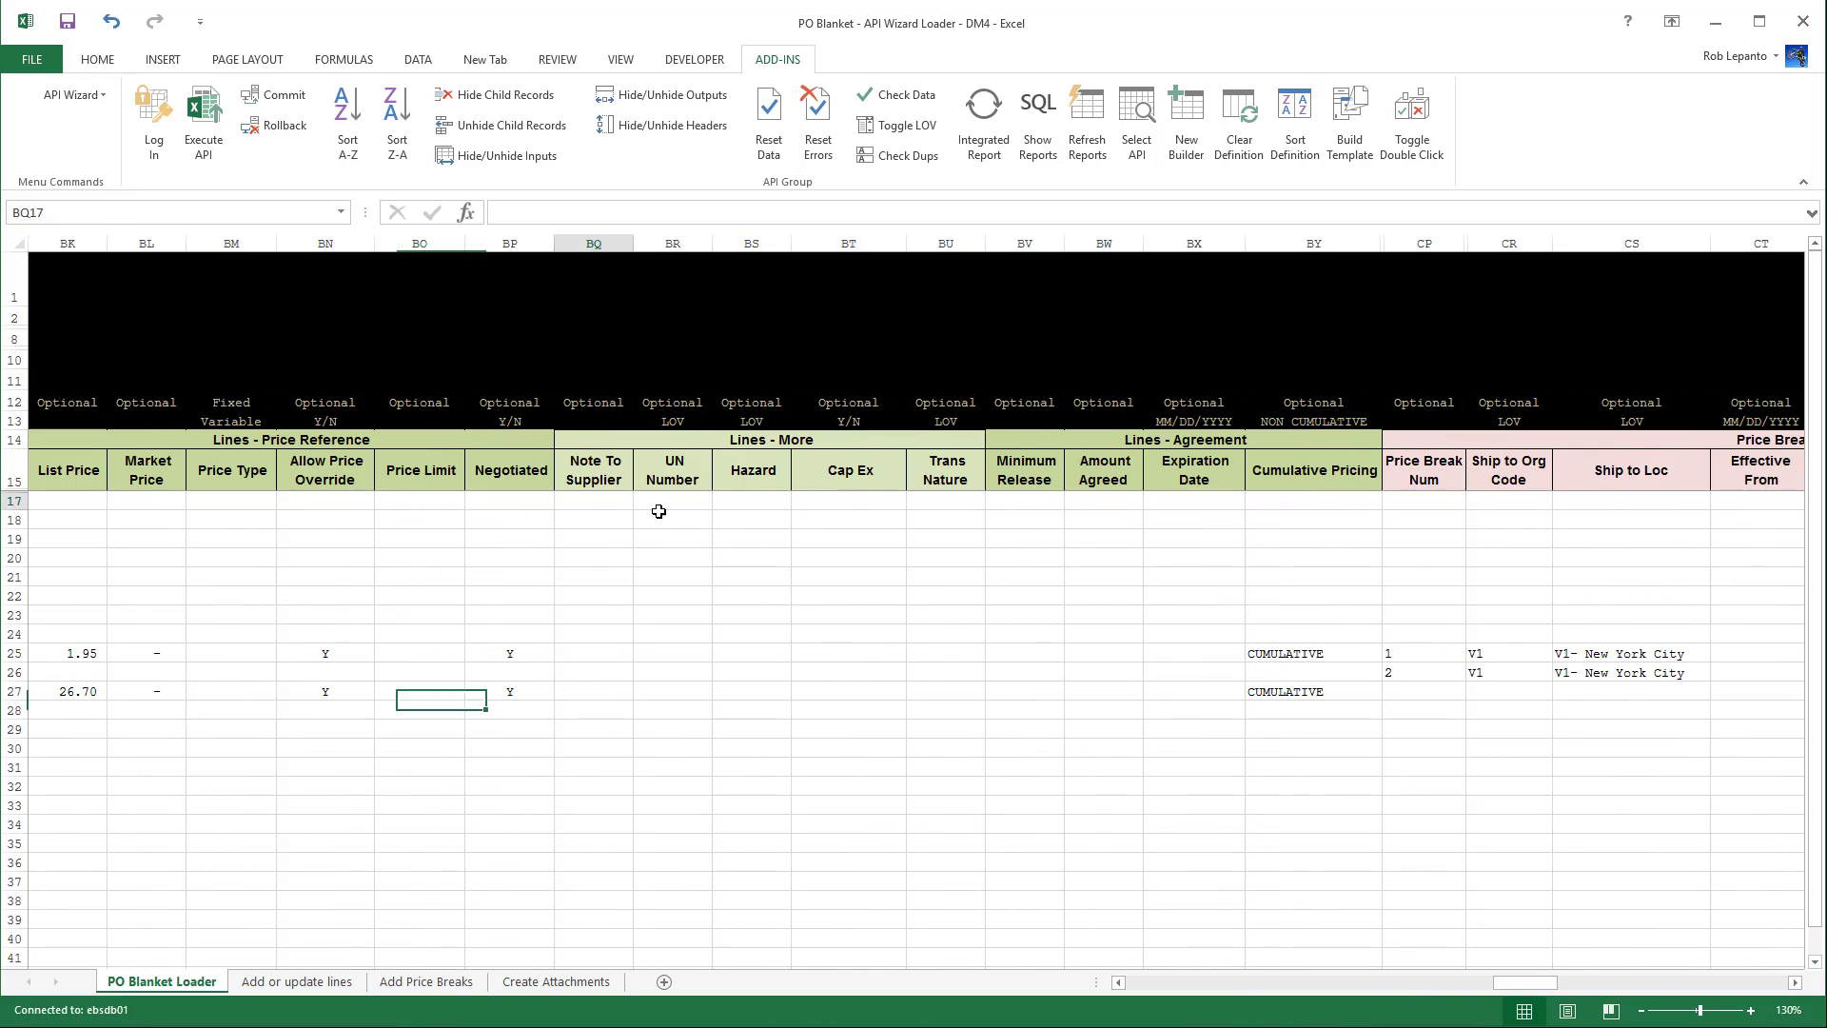
drag(658, 511, 962, 716)
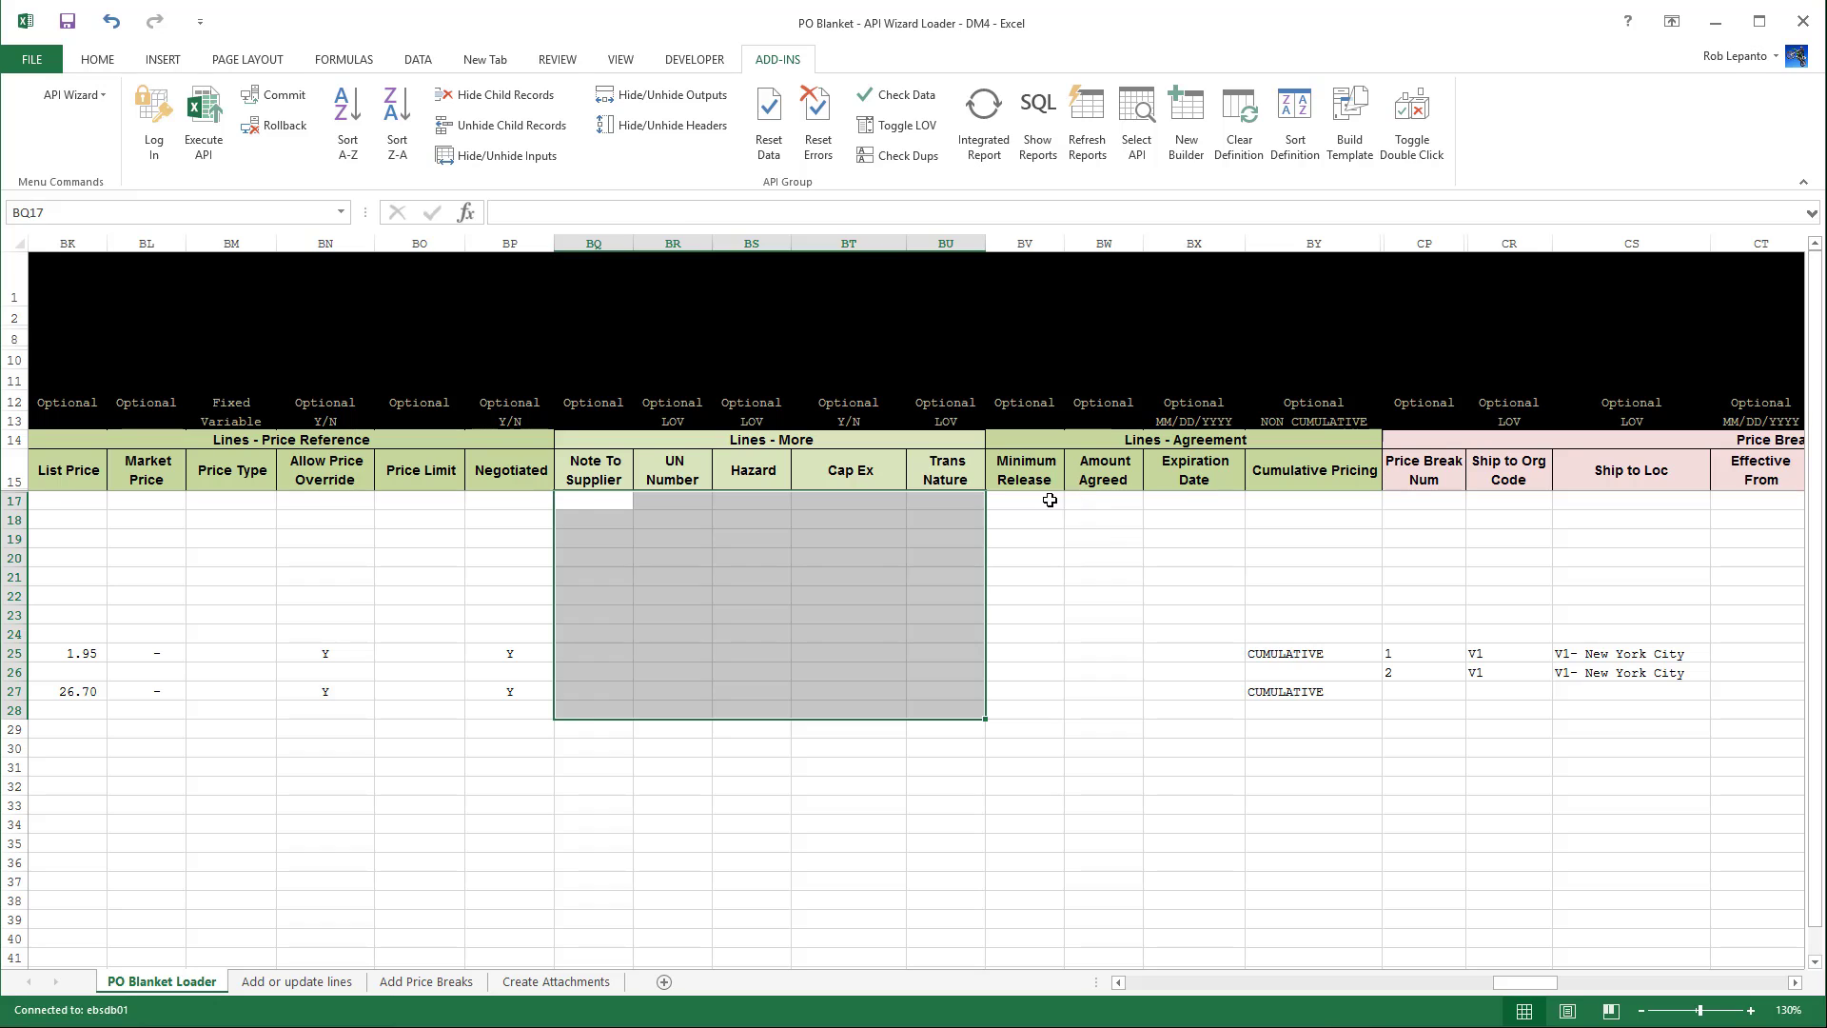
drag(1049, 500, 1375, 699)
click(1226, 743)
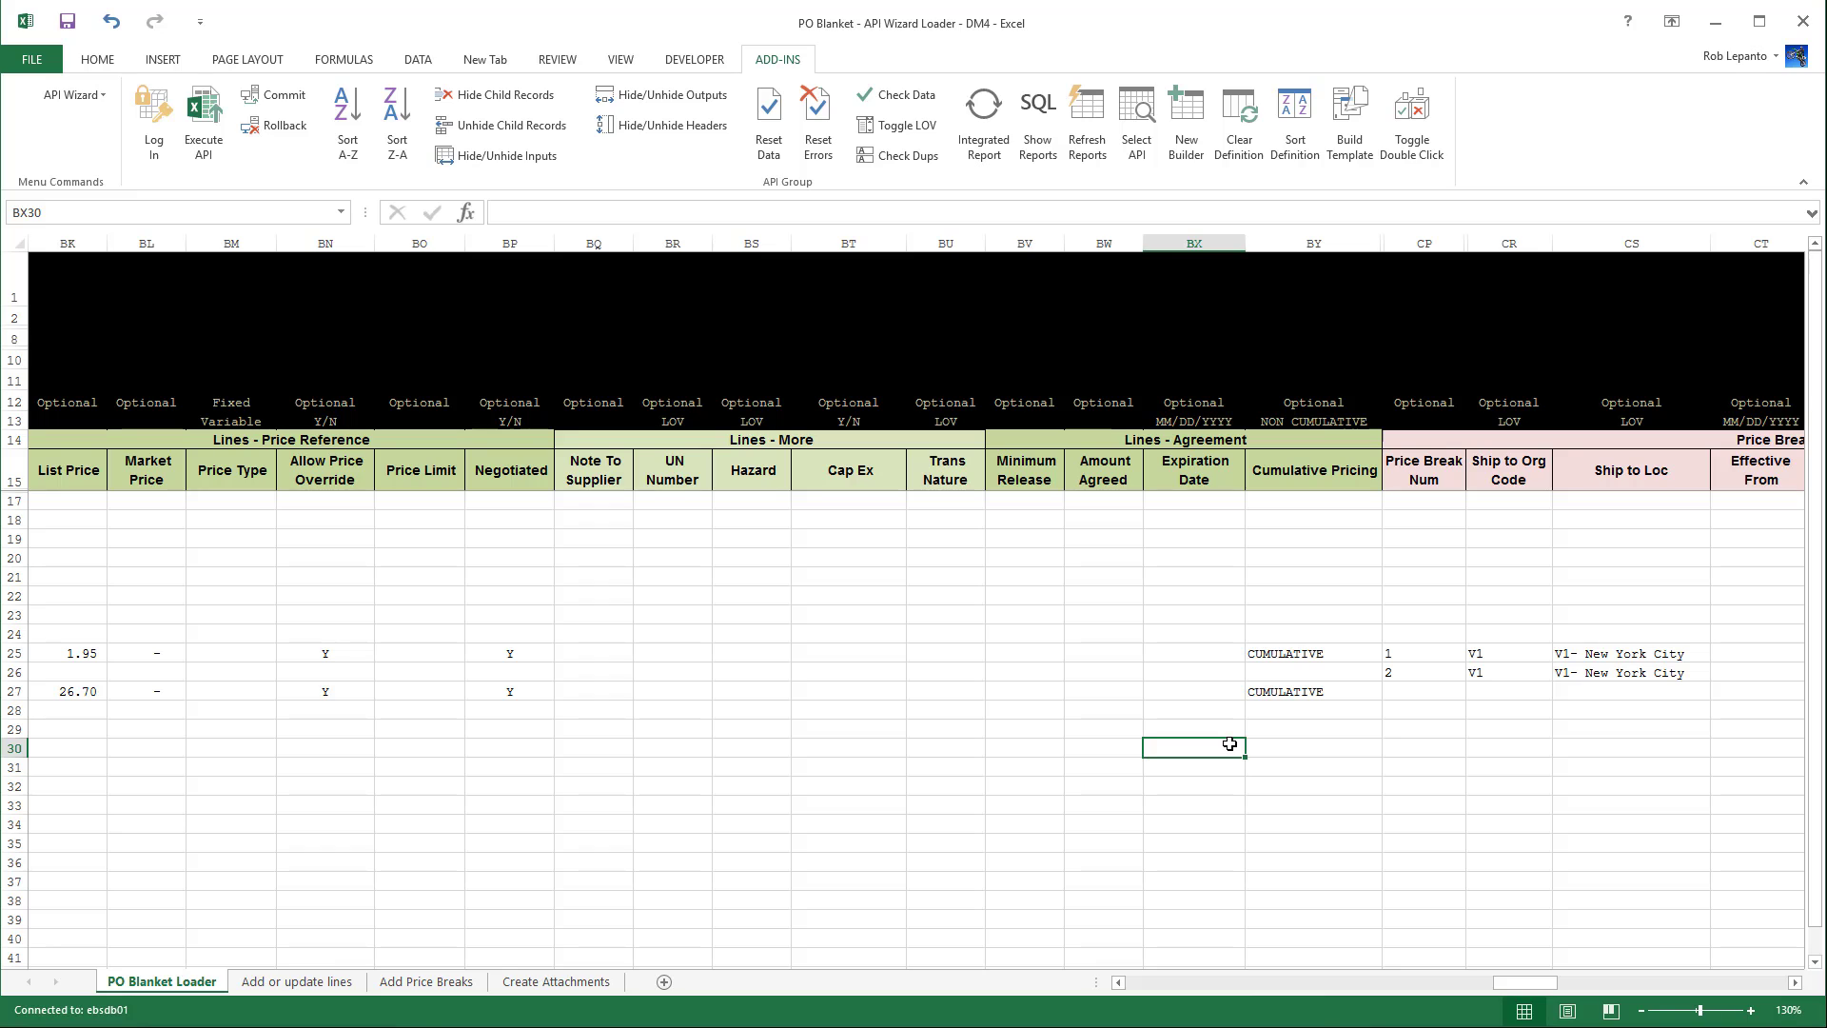
Hide the unused Lines - More columns BQ through BU, from Note To Supplier to Trans Nature.
drag(625, 506, 959, 824)
click(939, 811)
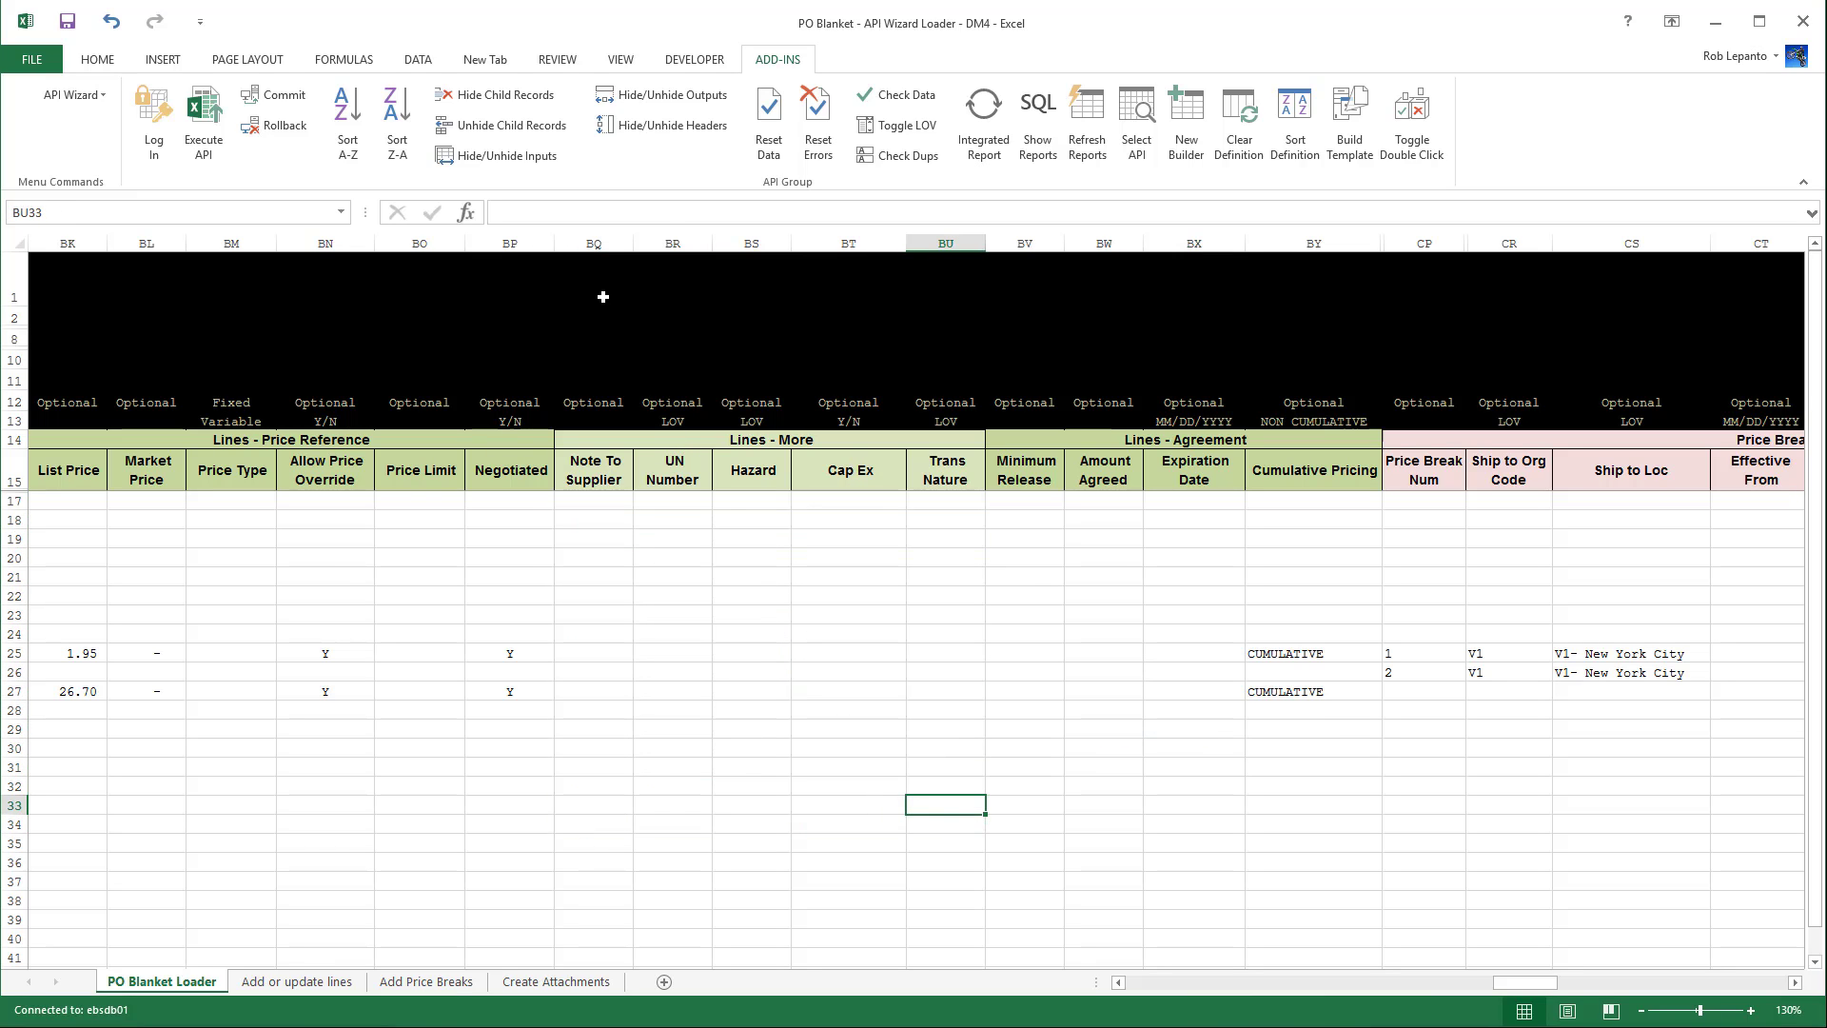
drag(593, 244, 942, 266)
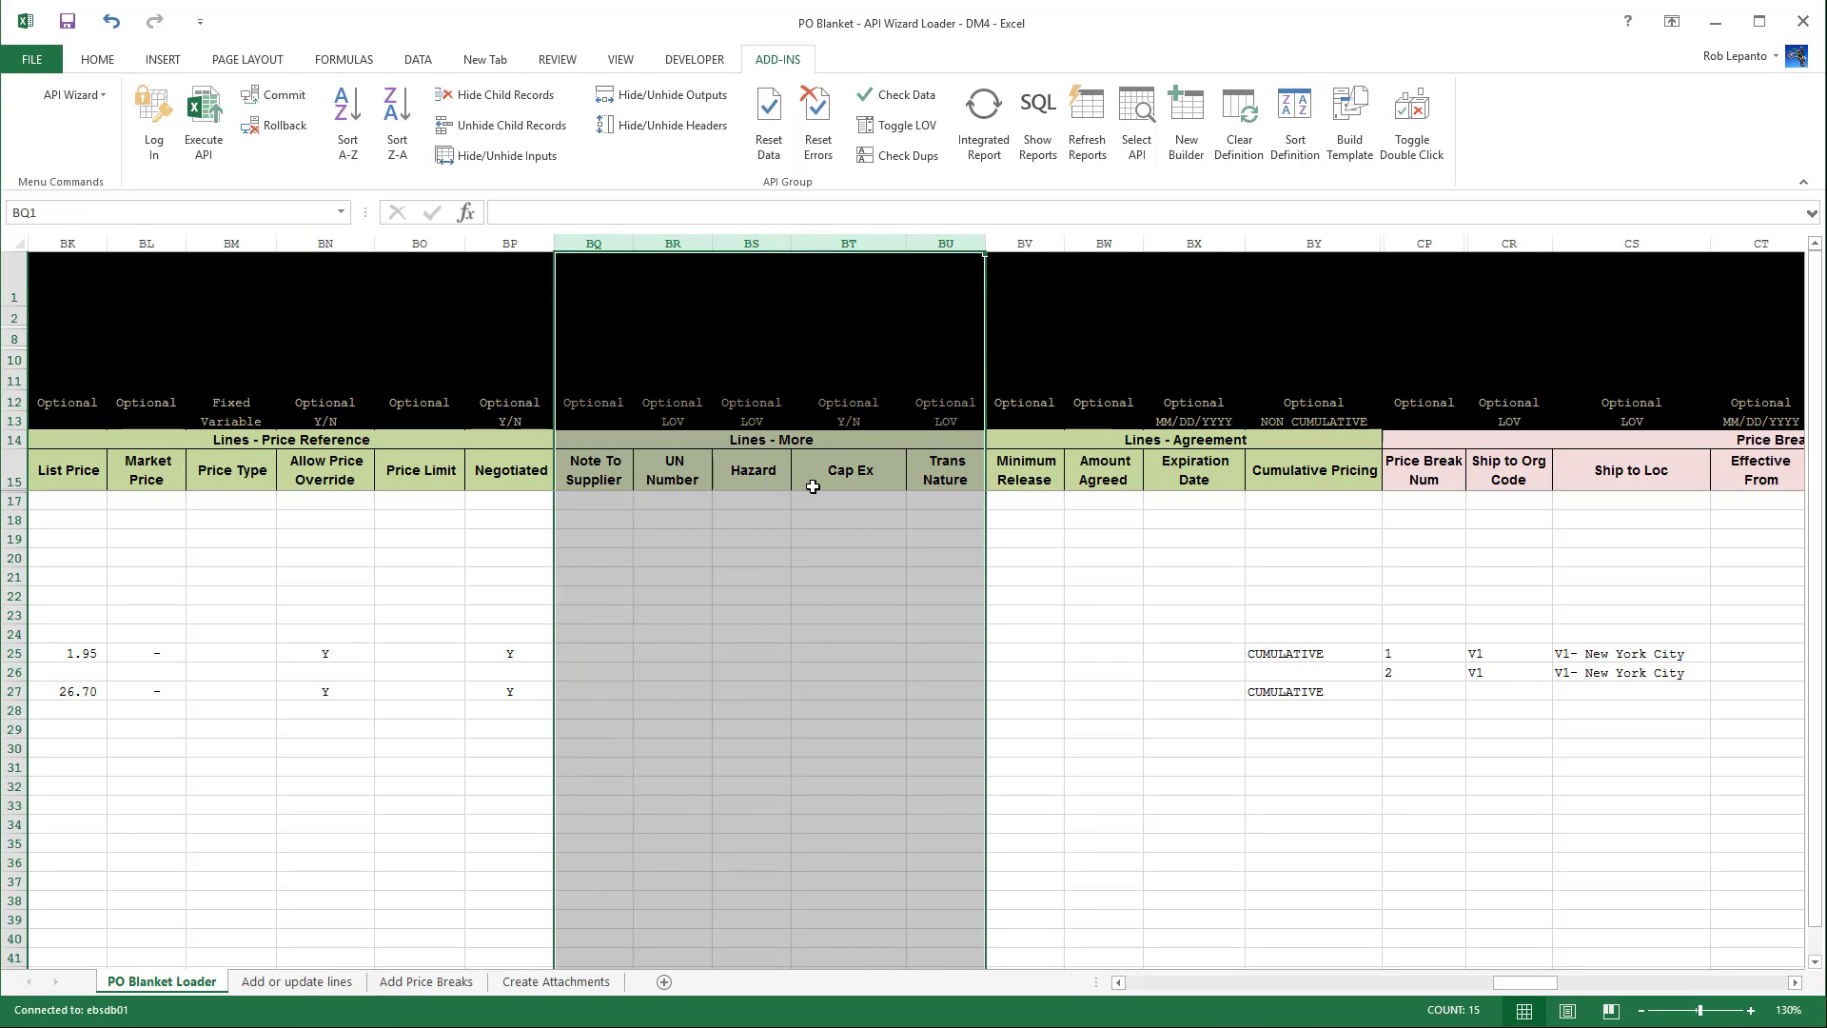
right_click(763, 563)
click(805, 808)
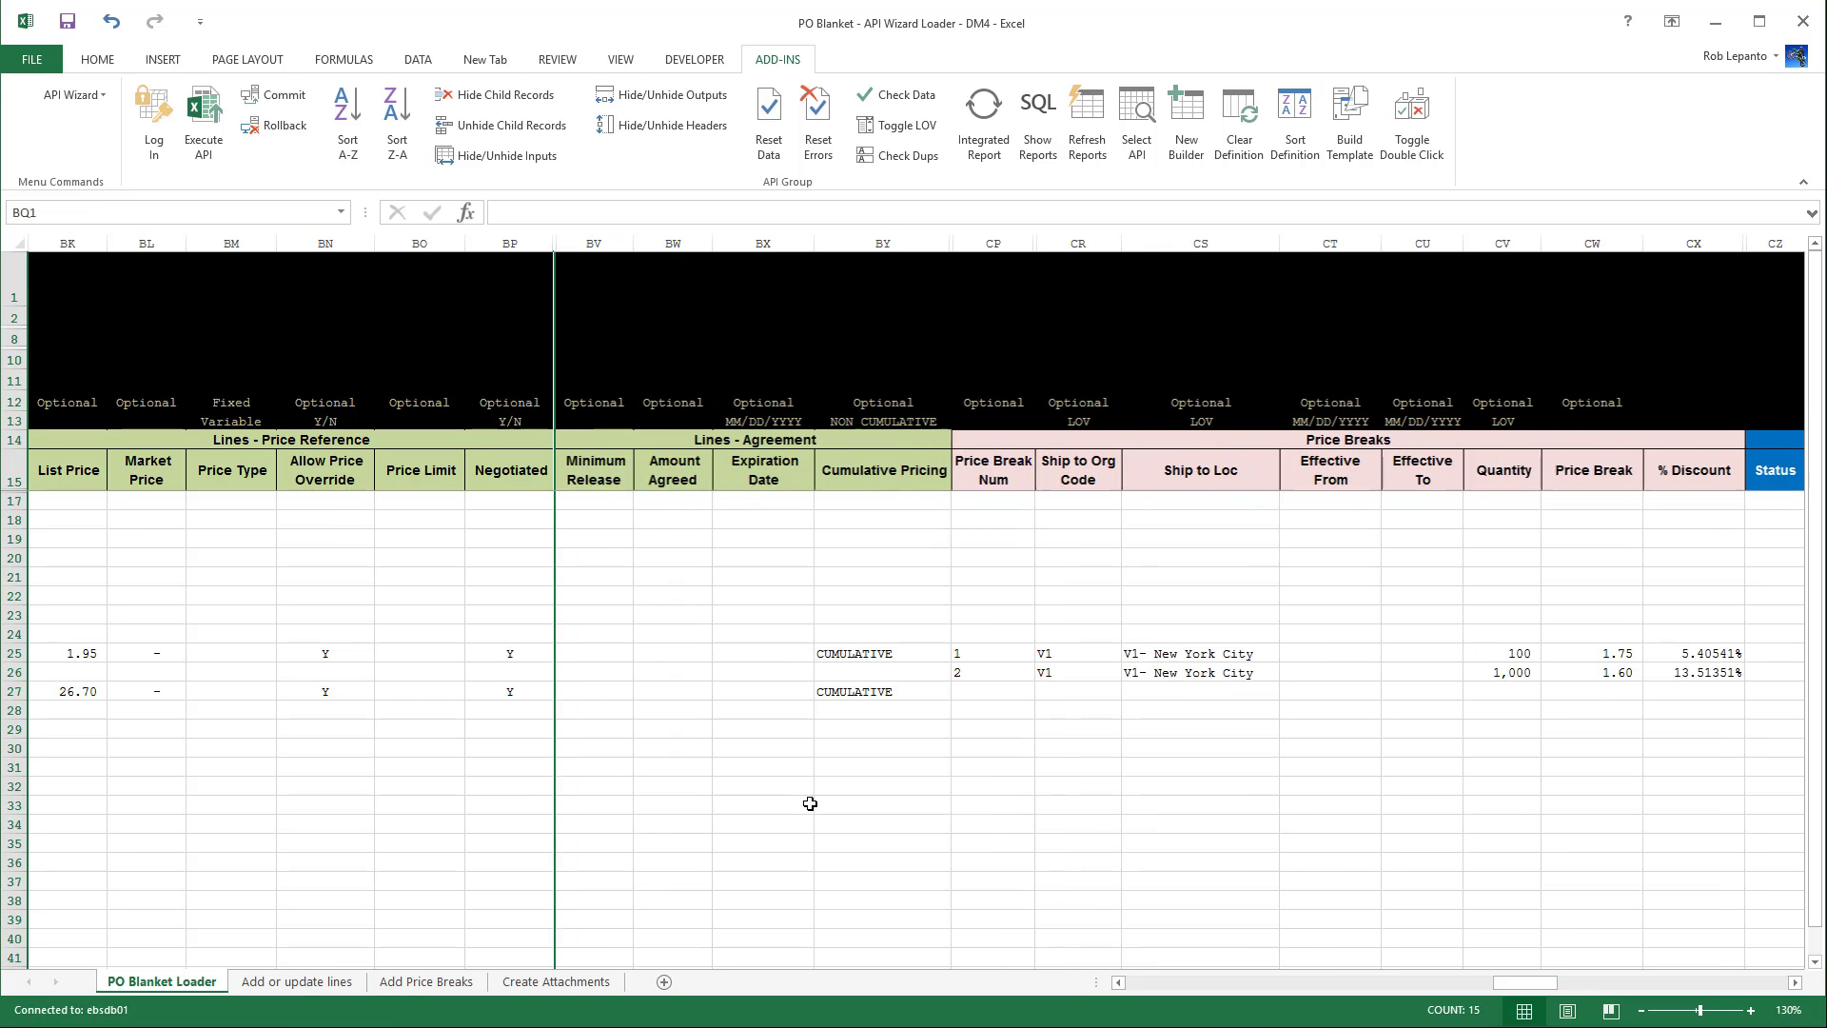
click(810, 804)
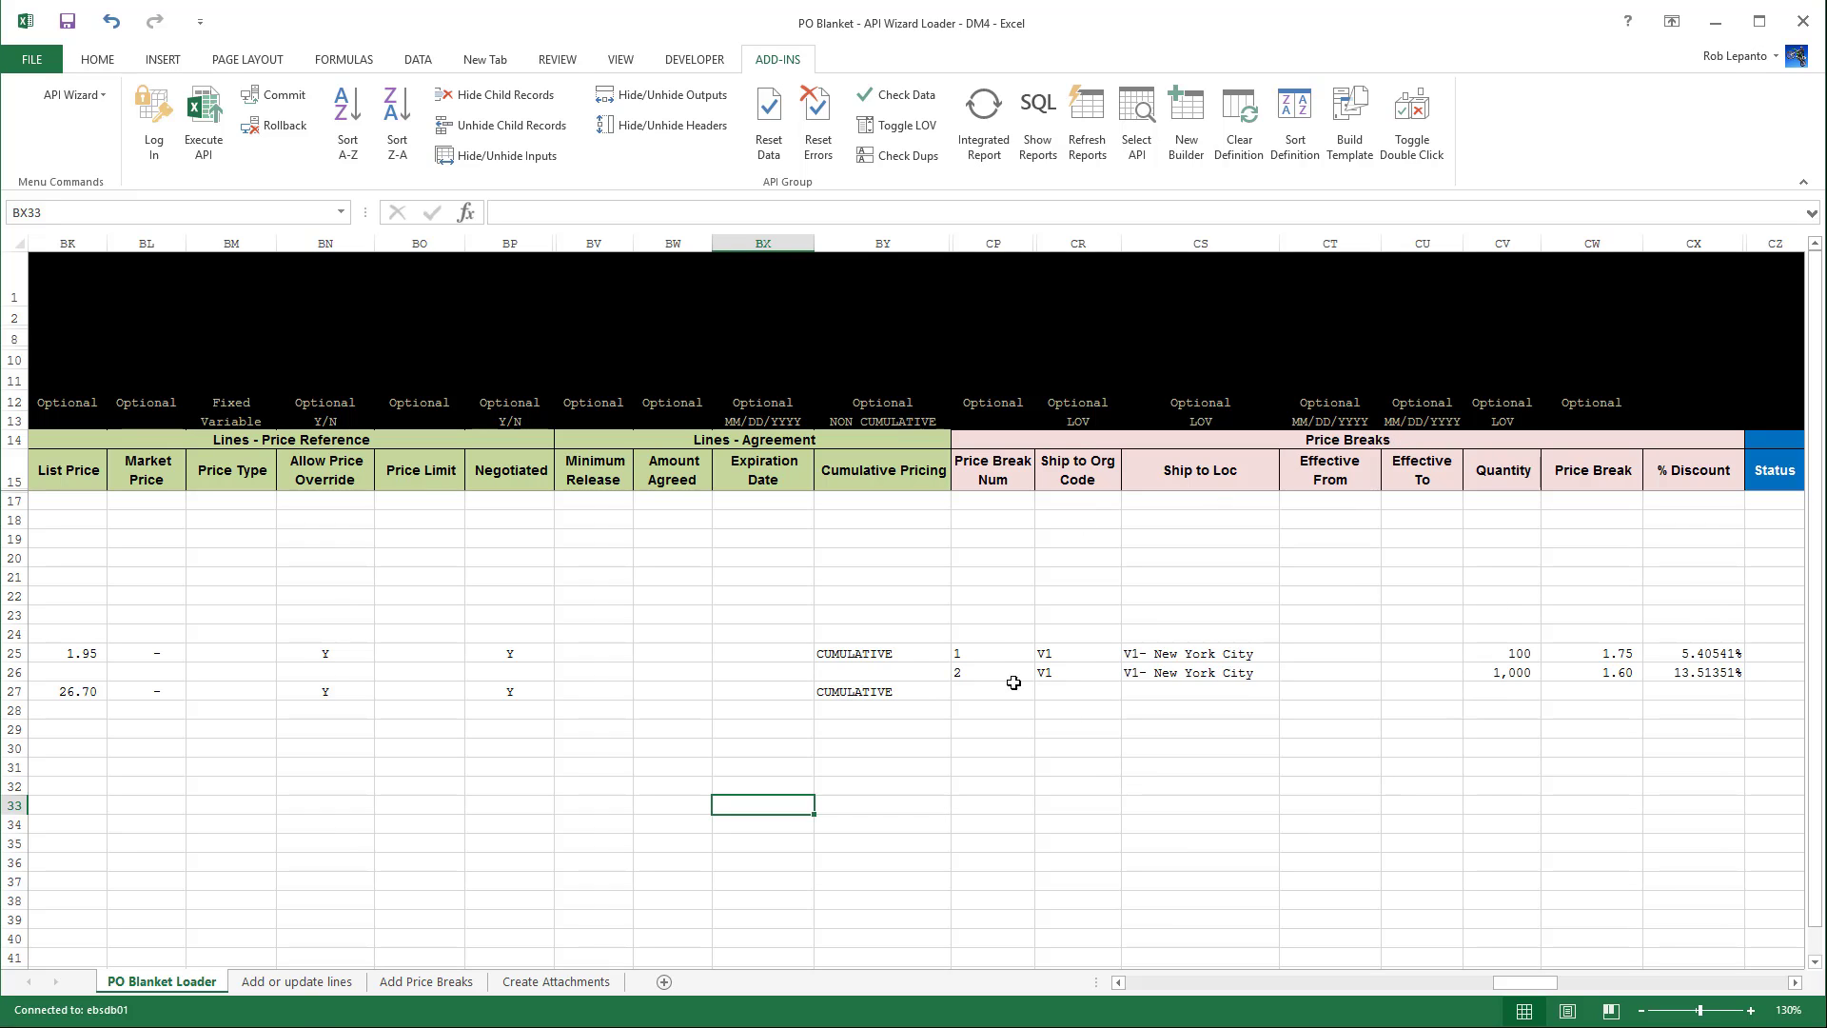
Examine the two price break rows of the second order and their quantities.
drag(992, 647, 1679, 670)
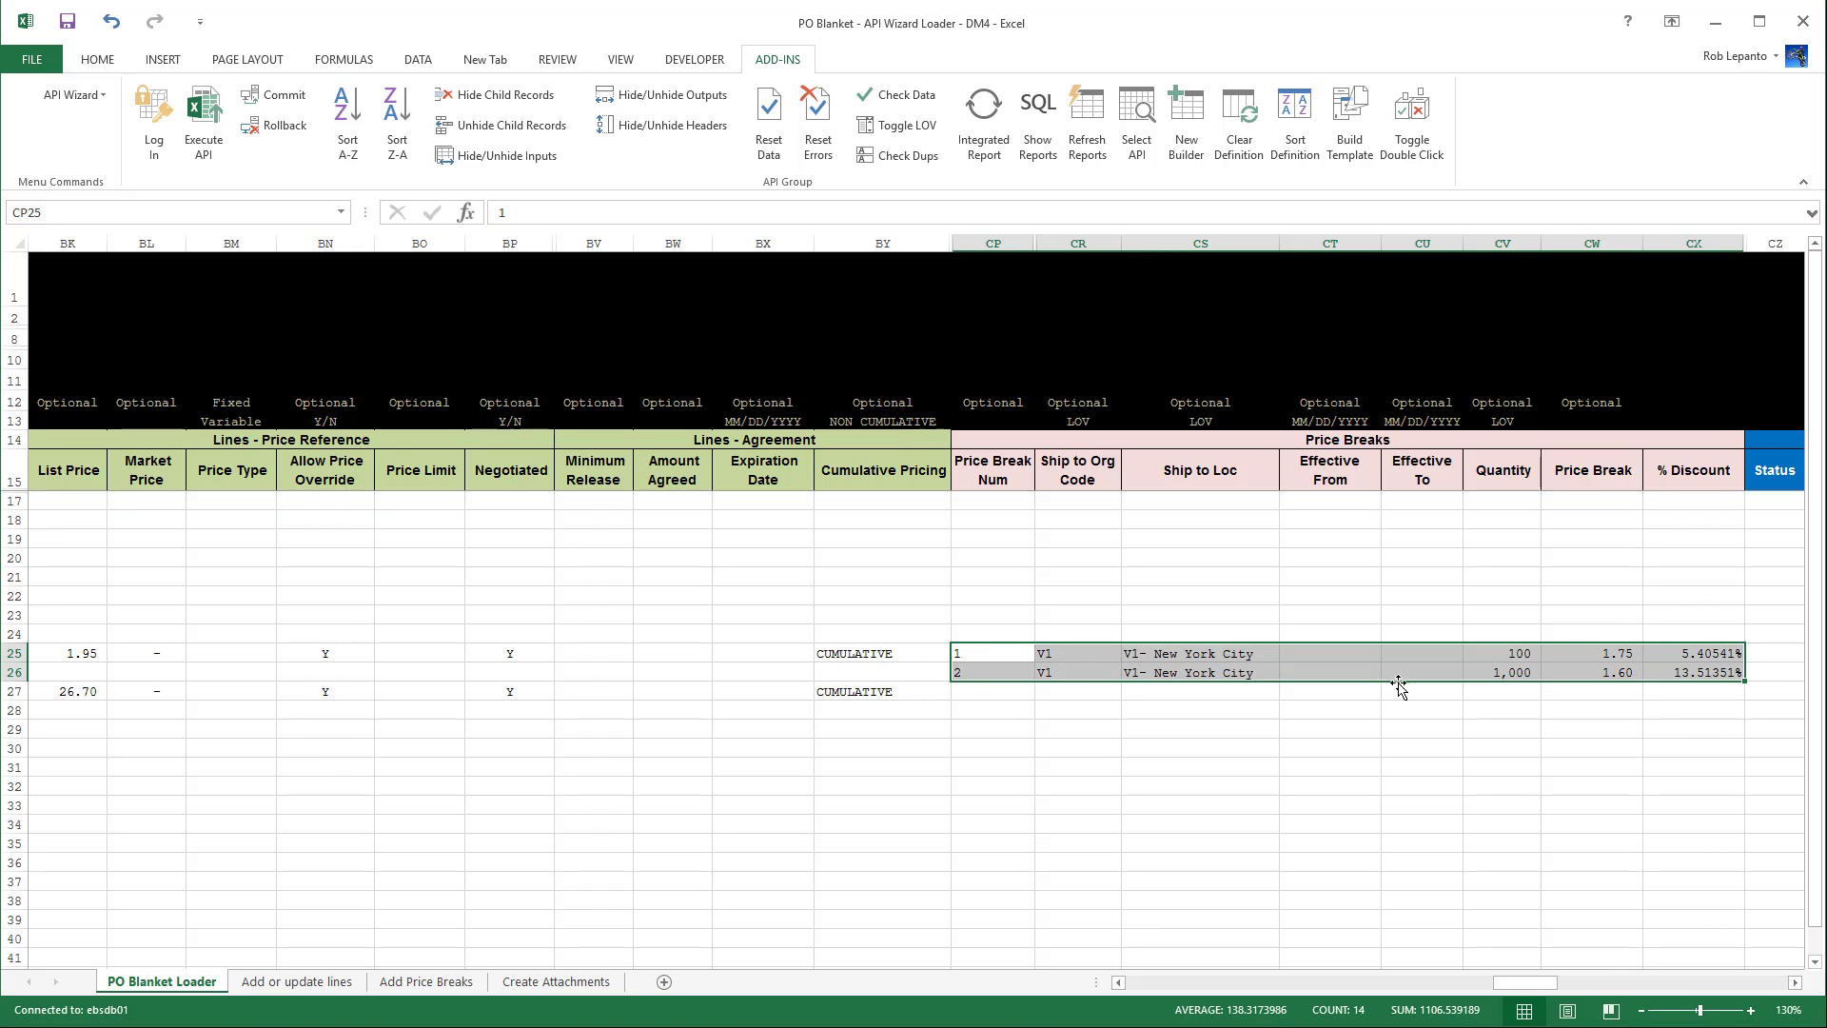
click(1523, 648)
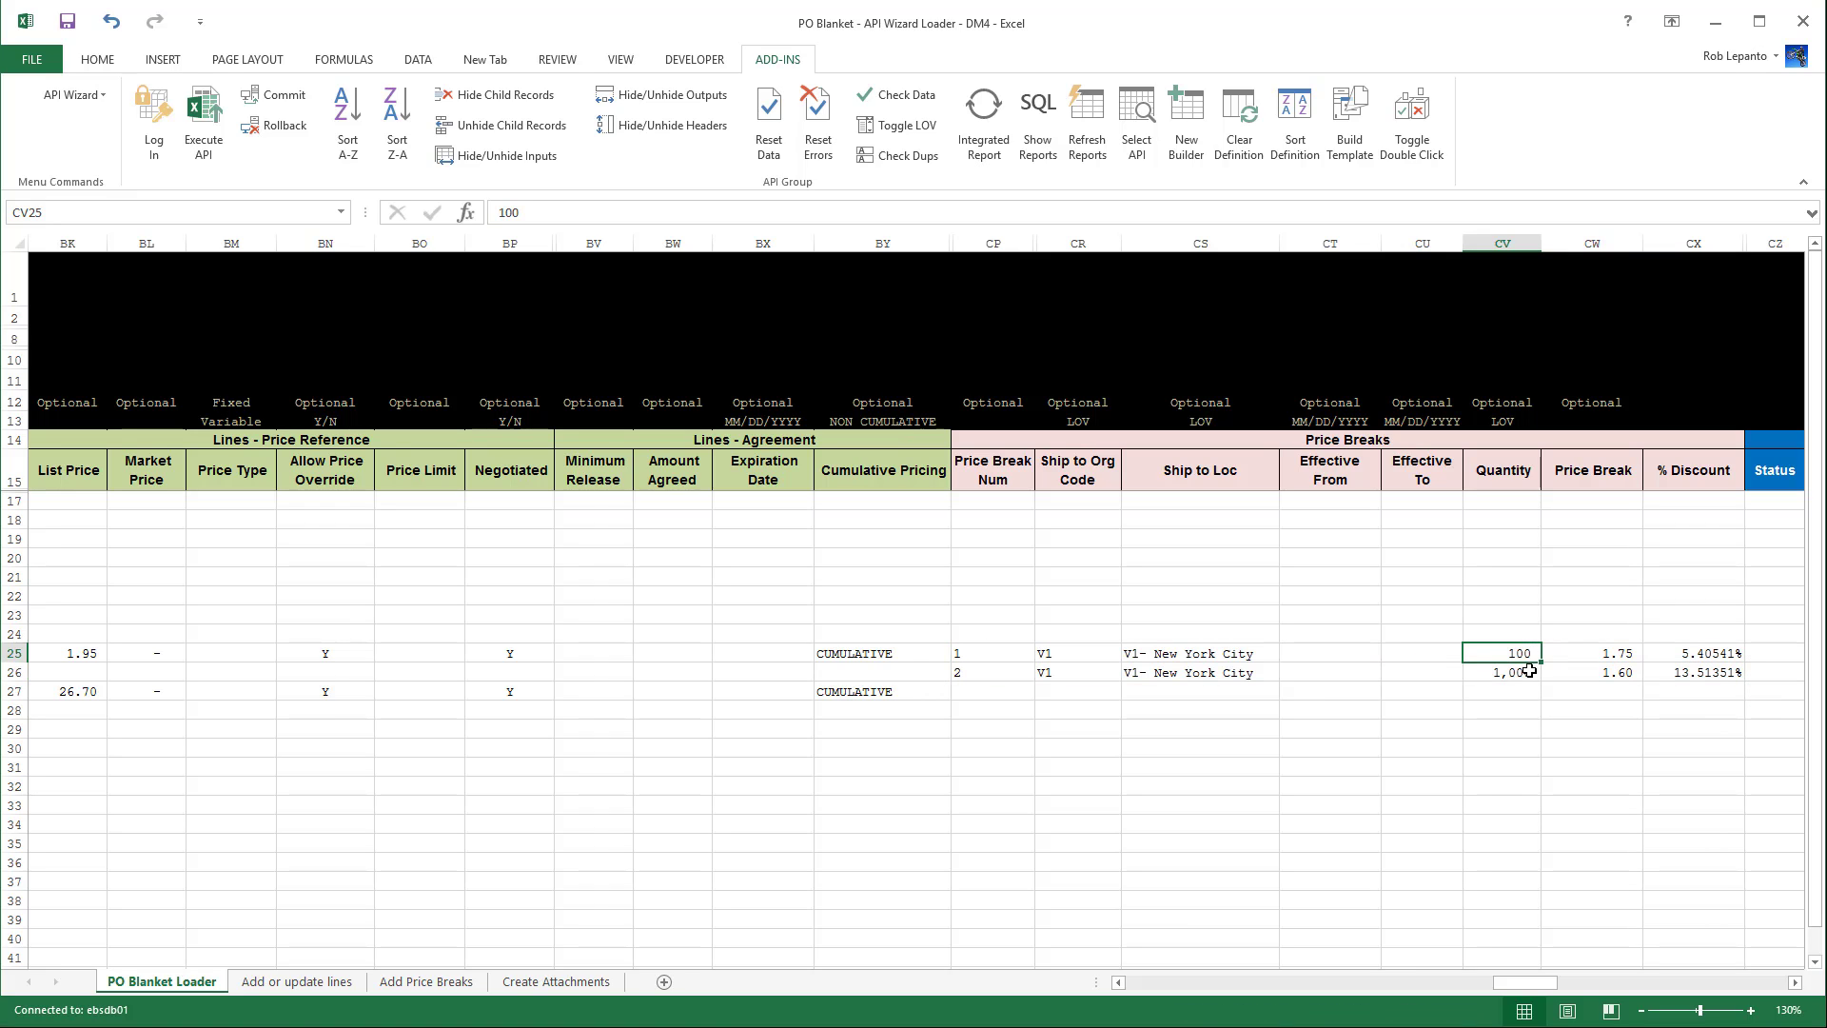
click(1530, 671)
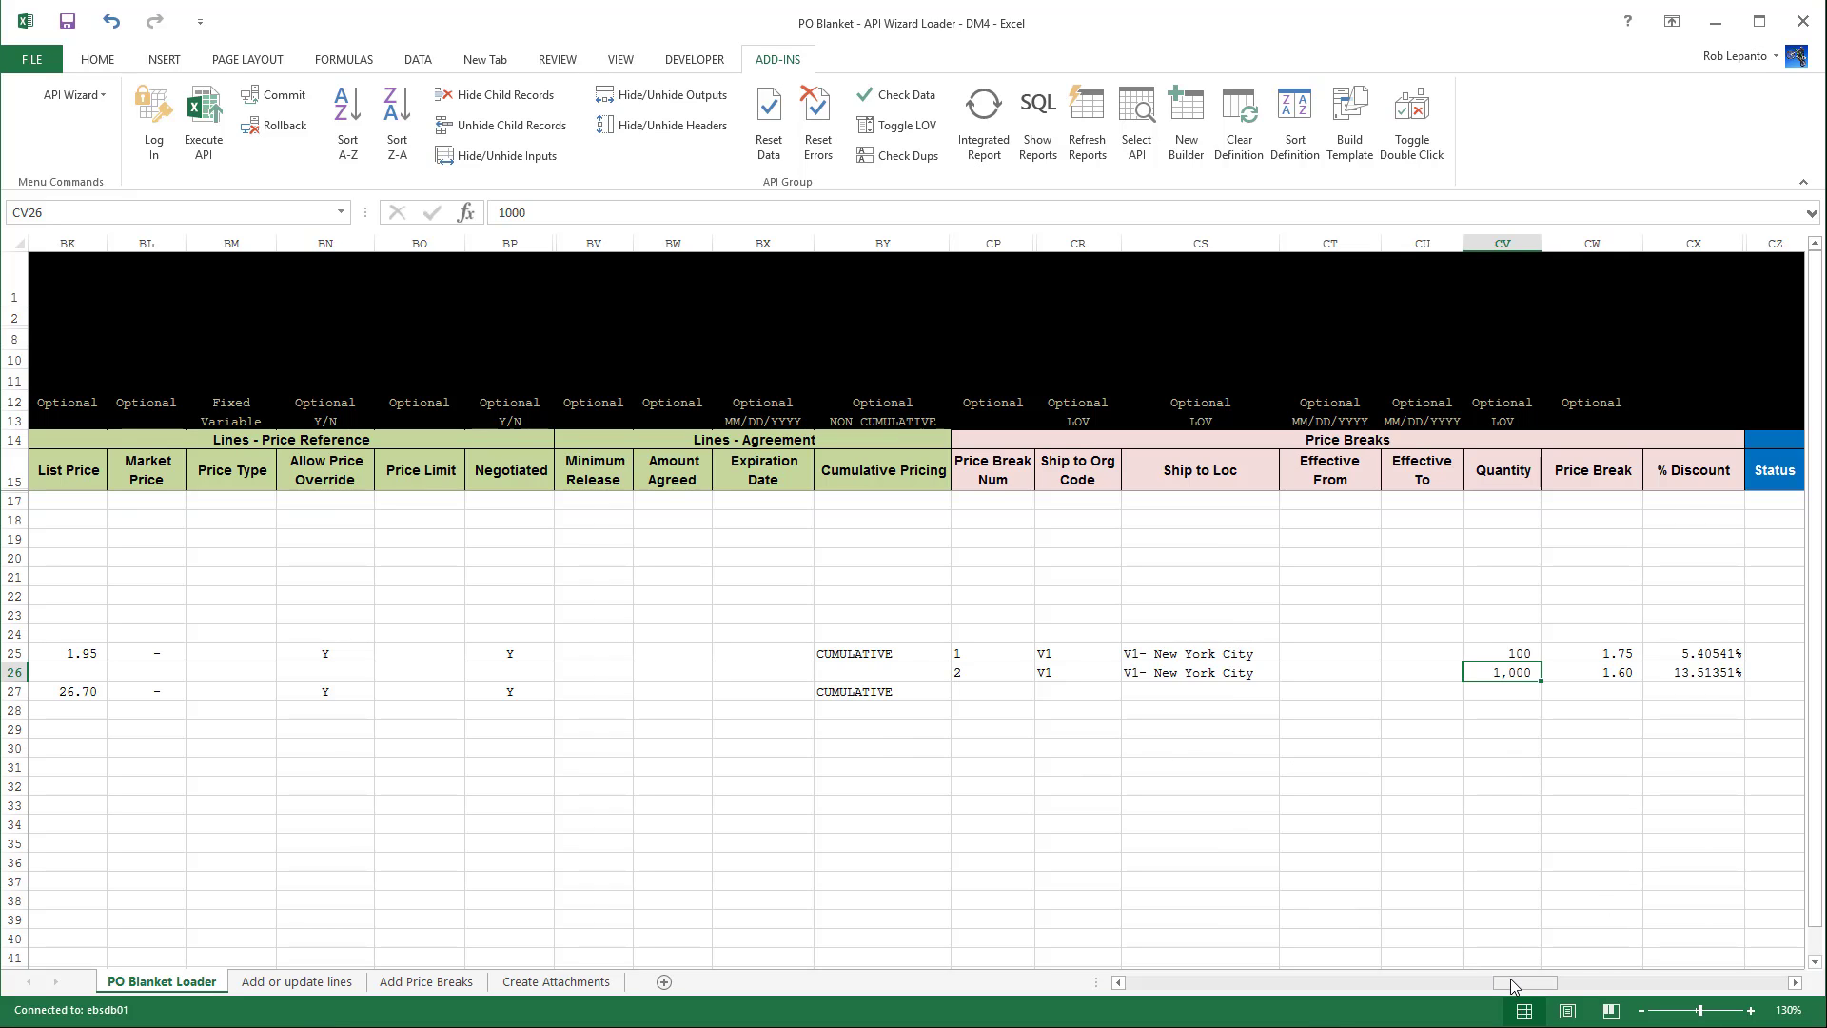
Review the Staples order in rows 17 to 23, from its supplier header to its goods and services lines.
drag(1513, 985, 1142, 990)
click(845, 890)
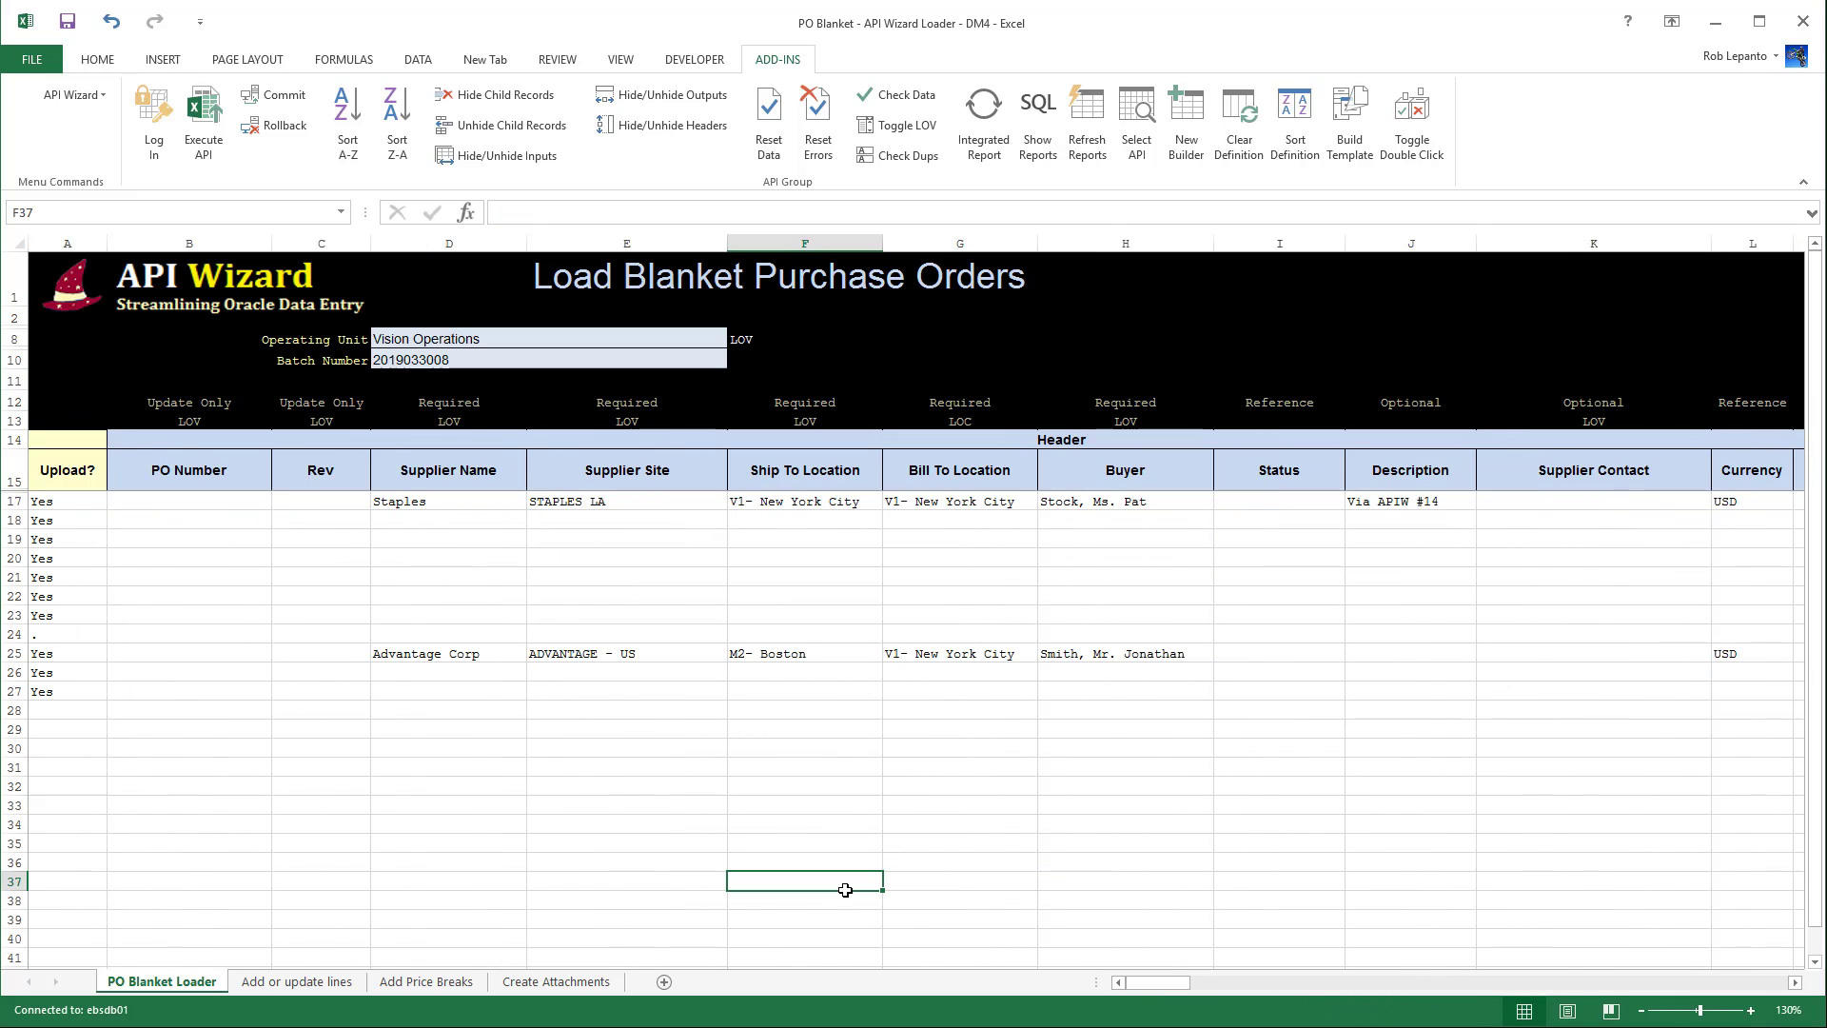
click(6, 502)
drag(6, 502, 7, 617)
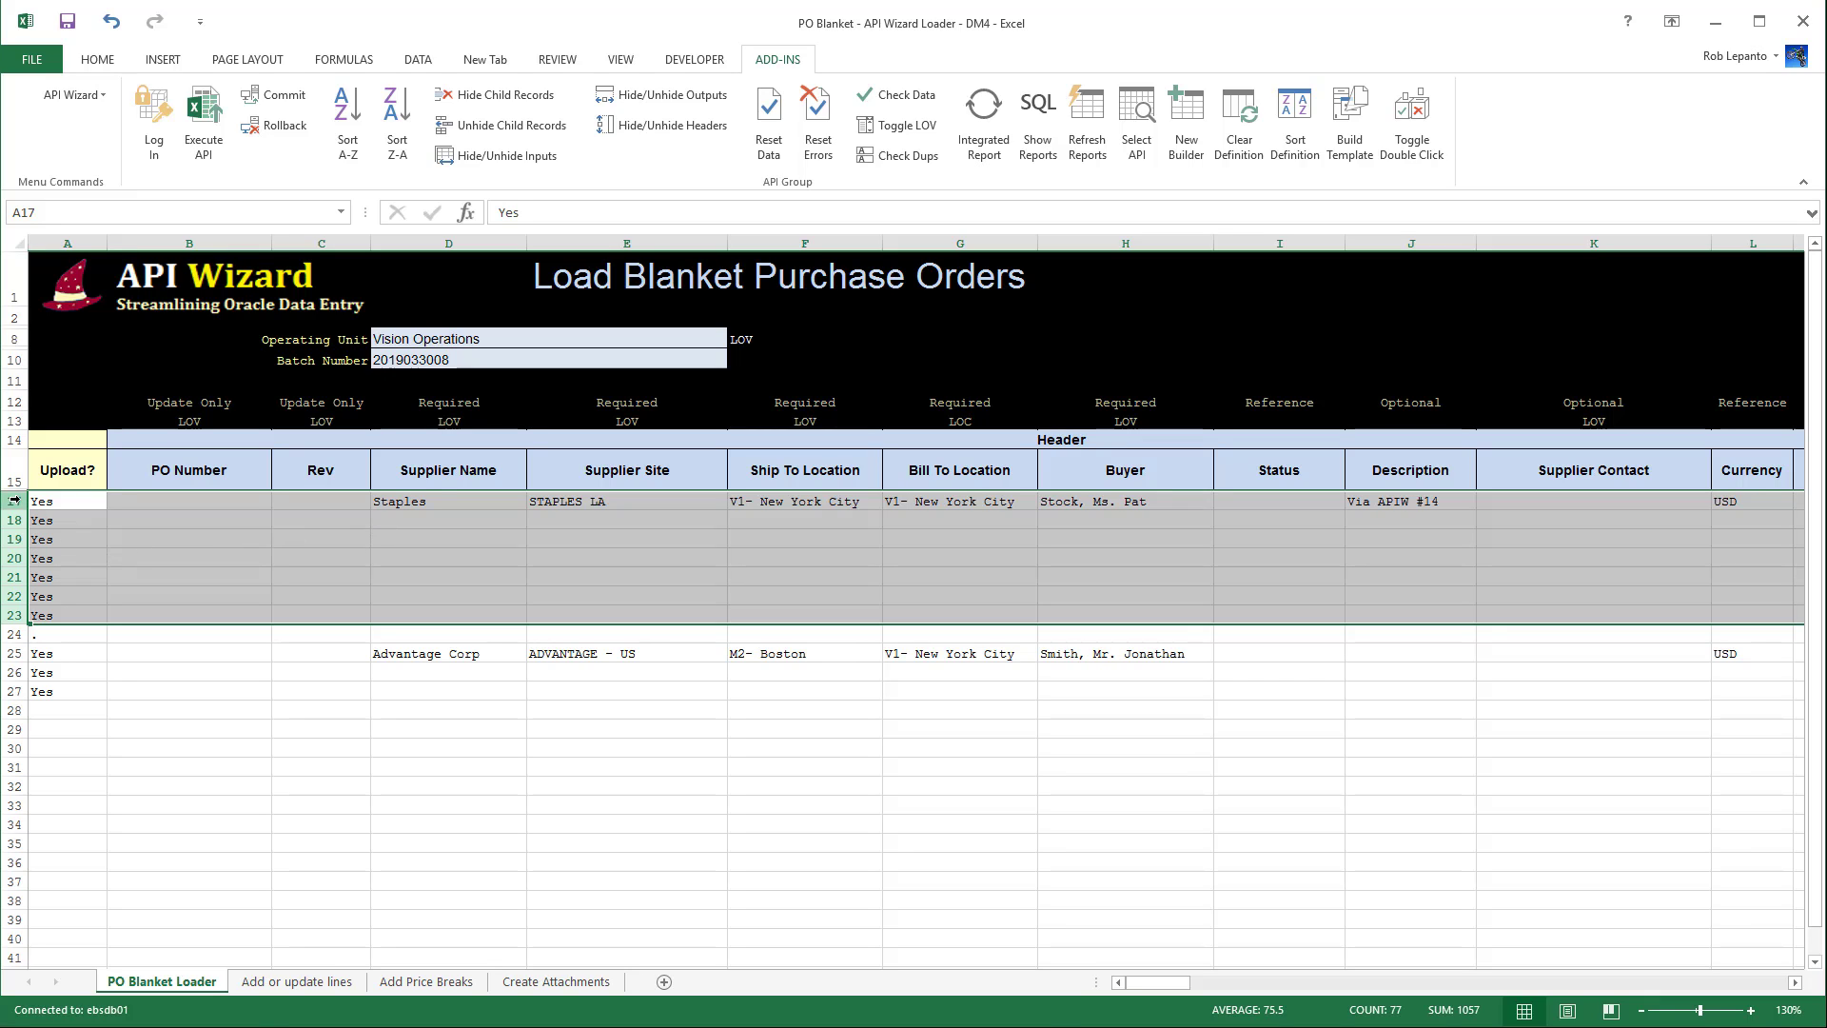
click(277, 562)
click(436, 511)
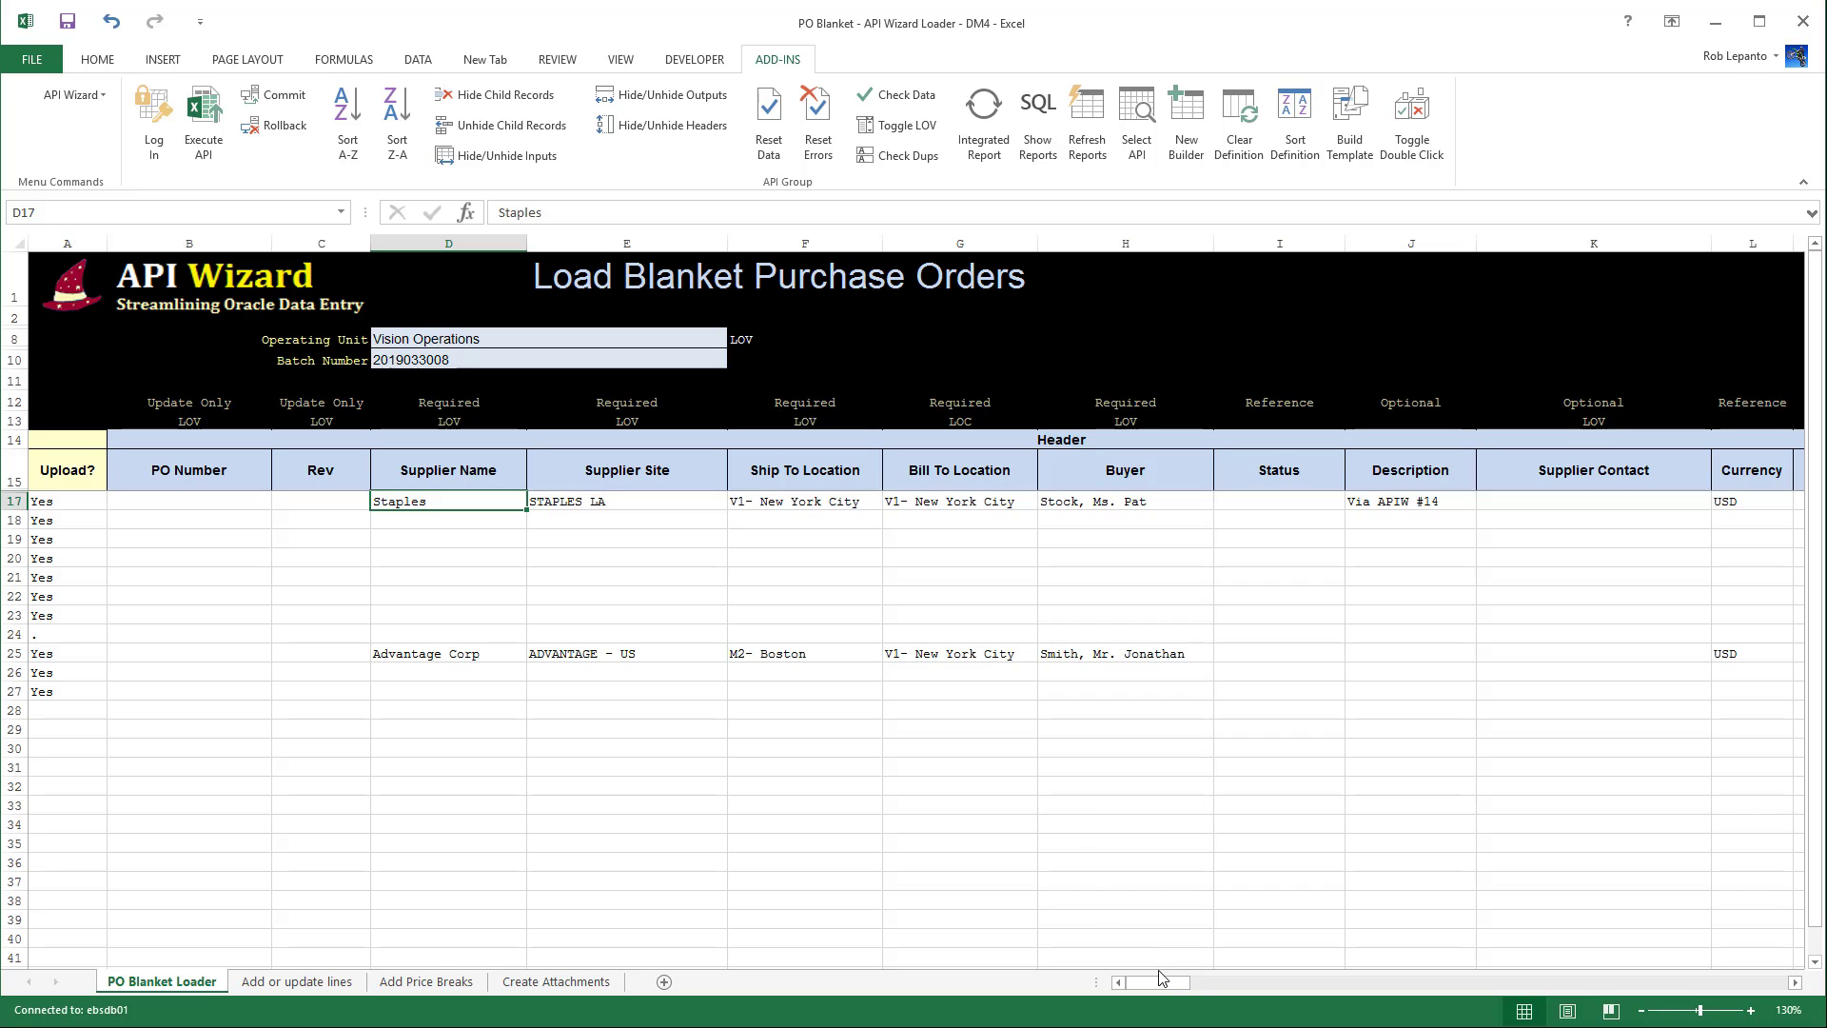
drag(1159, 990, 1188, 998)
drag(1219, 497, 1568, 617)
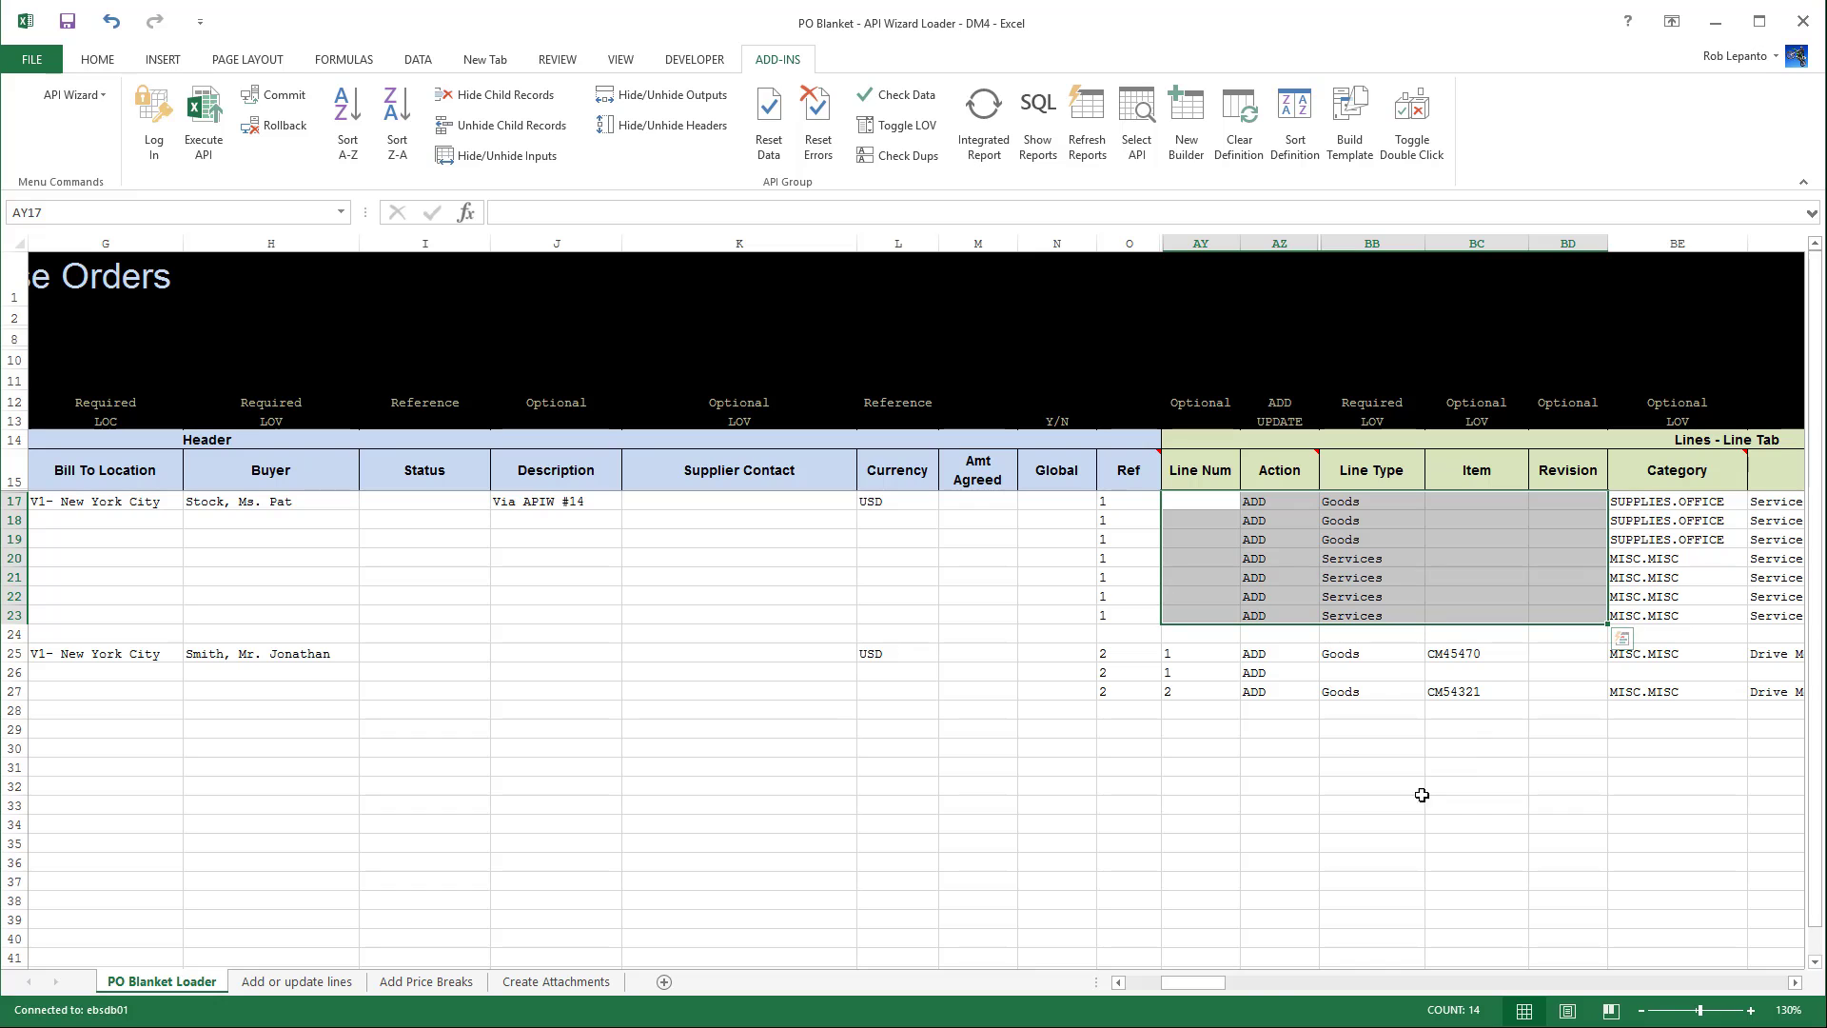
Examine the Advantage Corp order in rows 25 to 27, from its supplier header to its line numbers, actions and line details.
drag(1204, 982, 1161, 983)
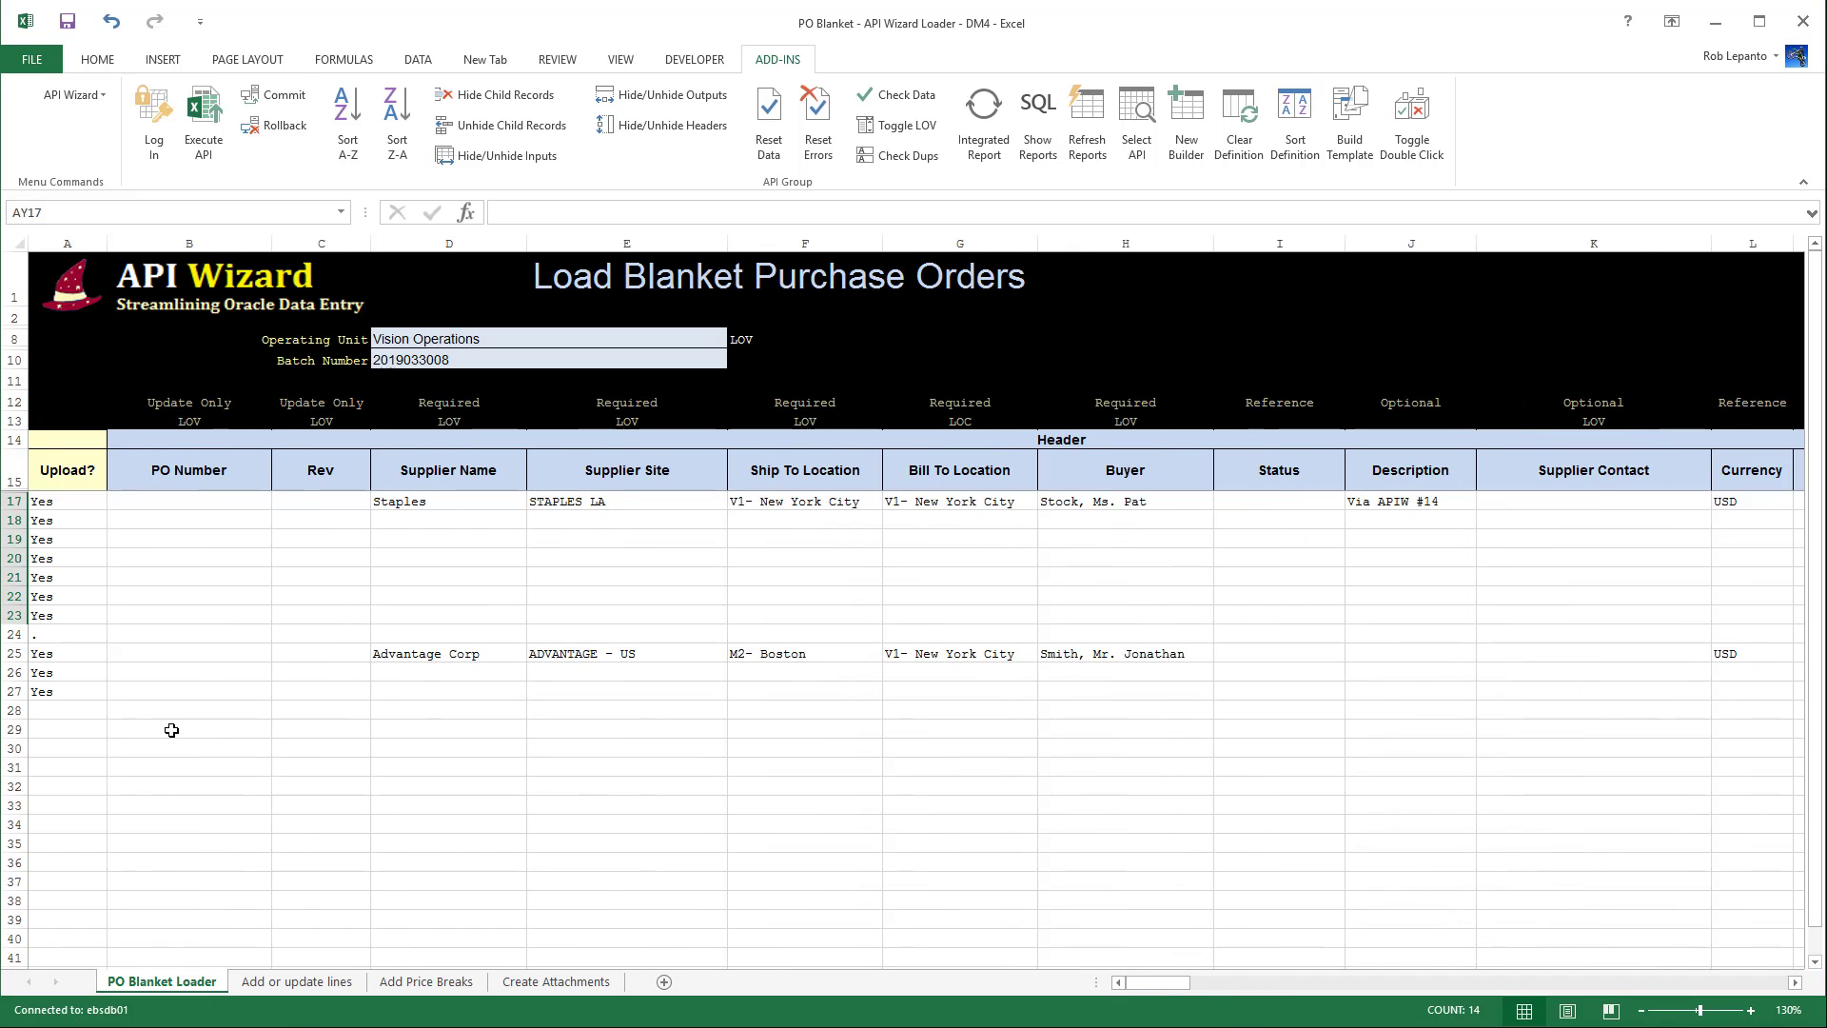
drag(19, 654, 19, 692)
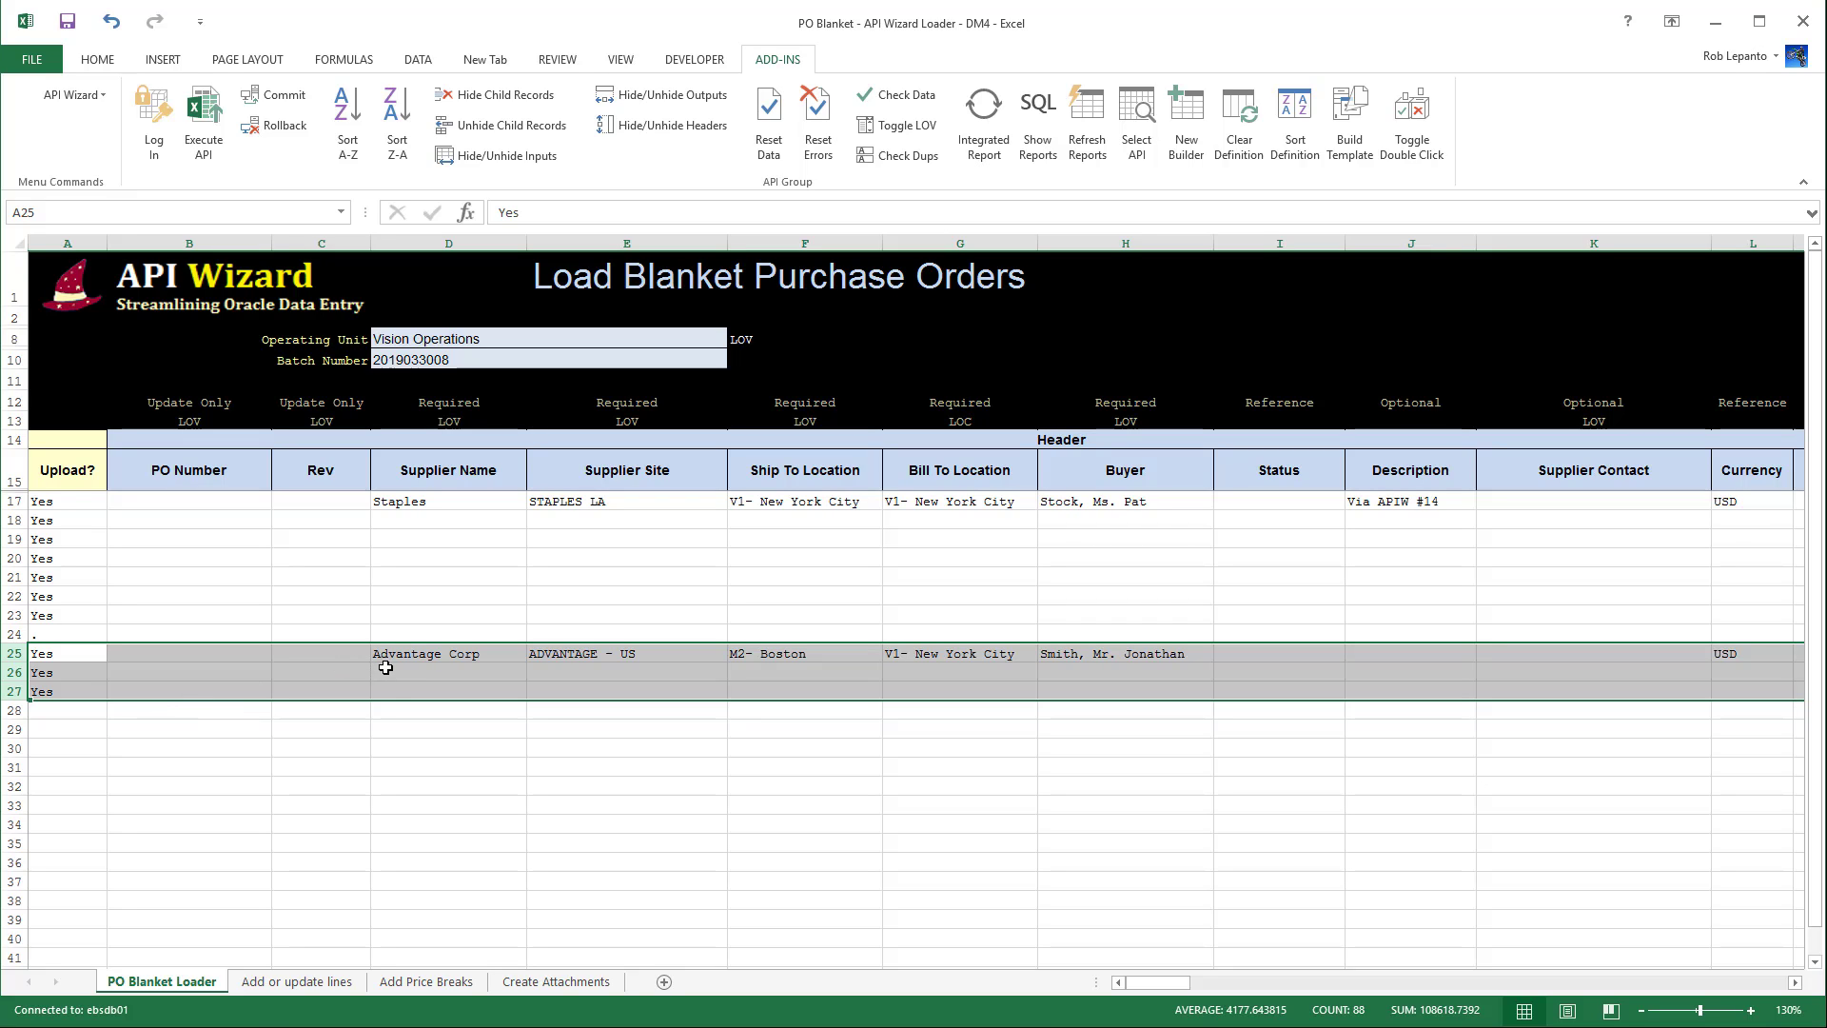
click(446, 654)
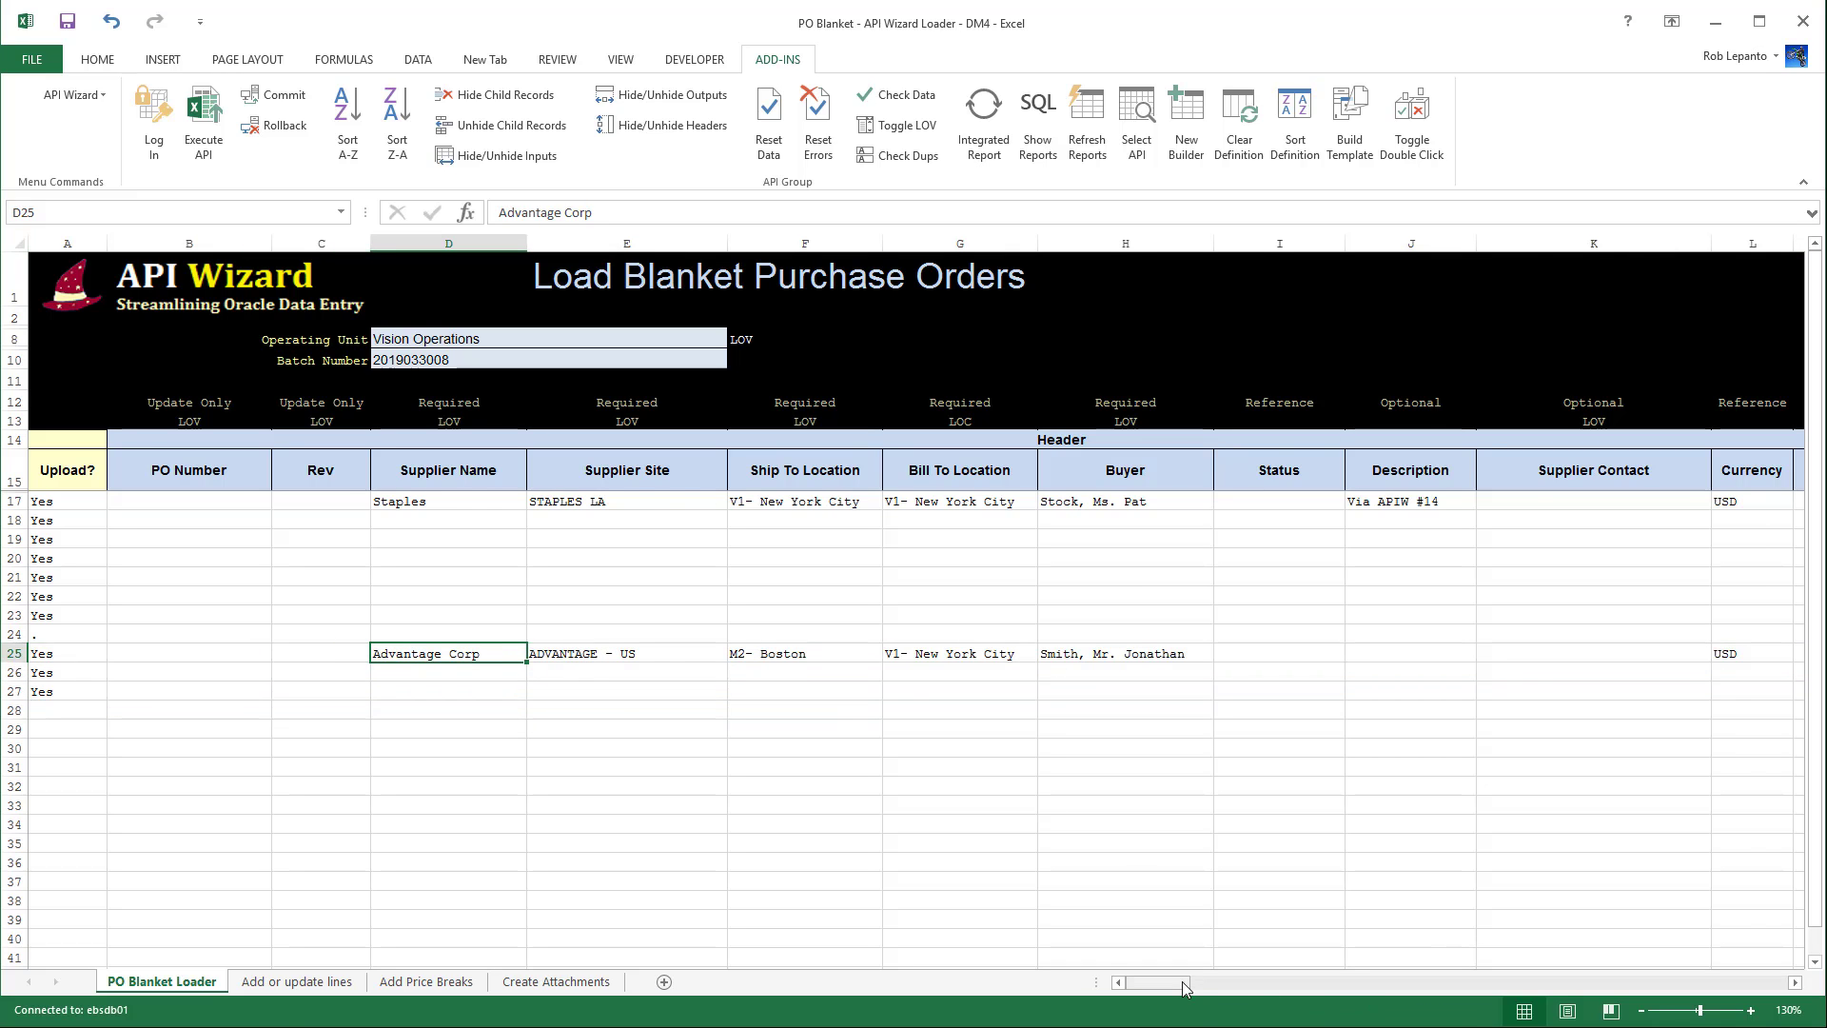
drag(1157, 982, 1250, 982)
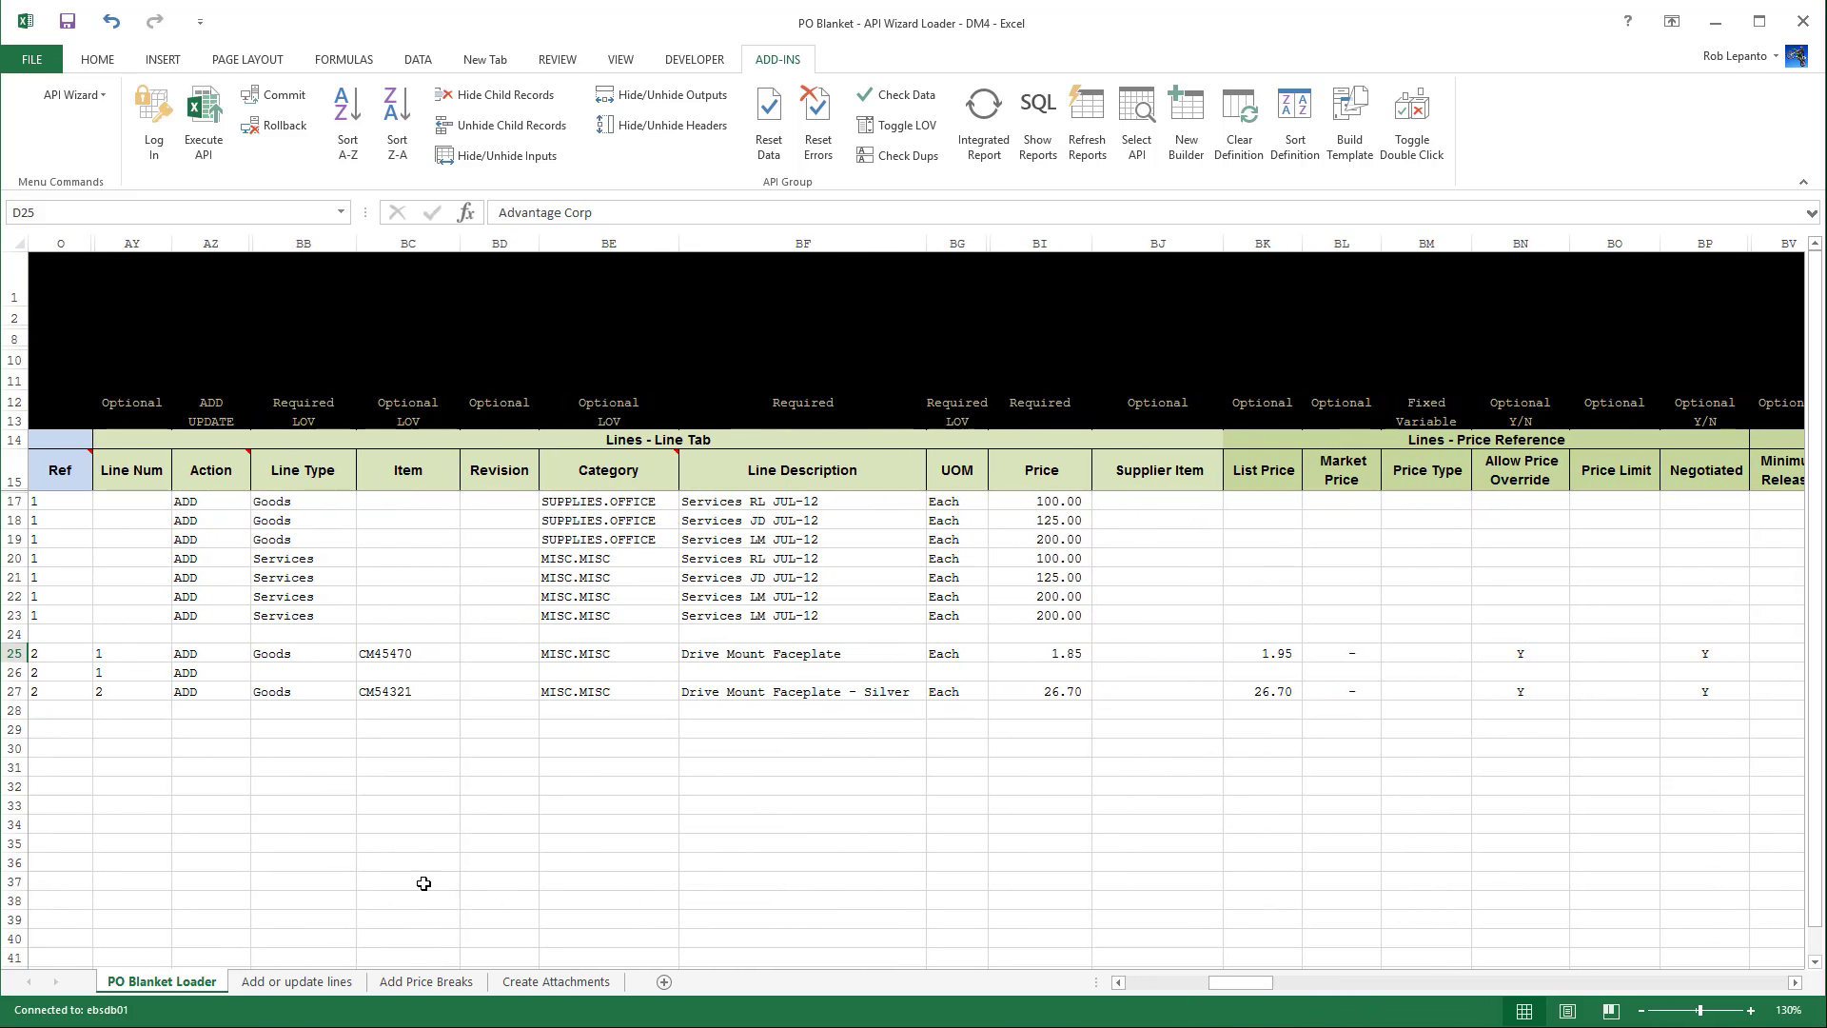
drag(133, 659, 148, 688)
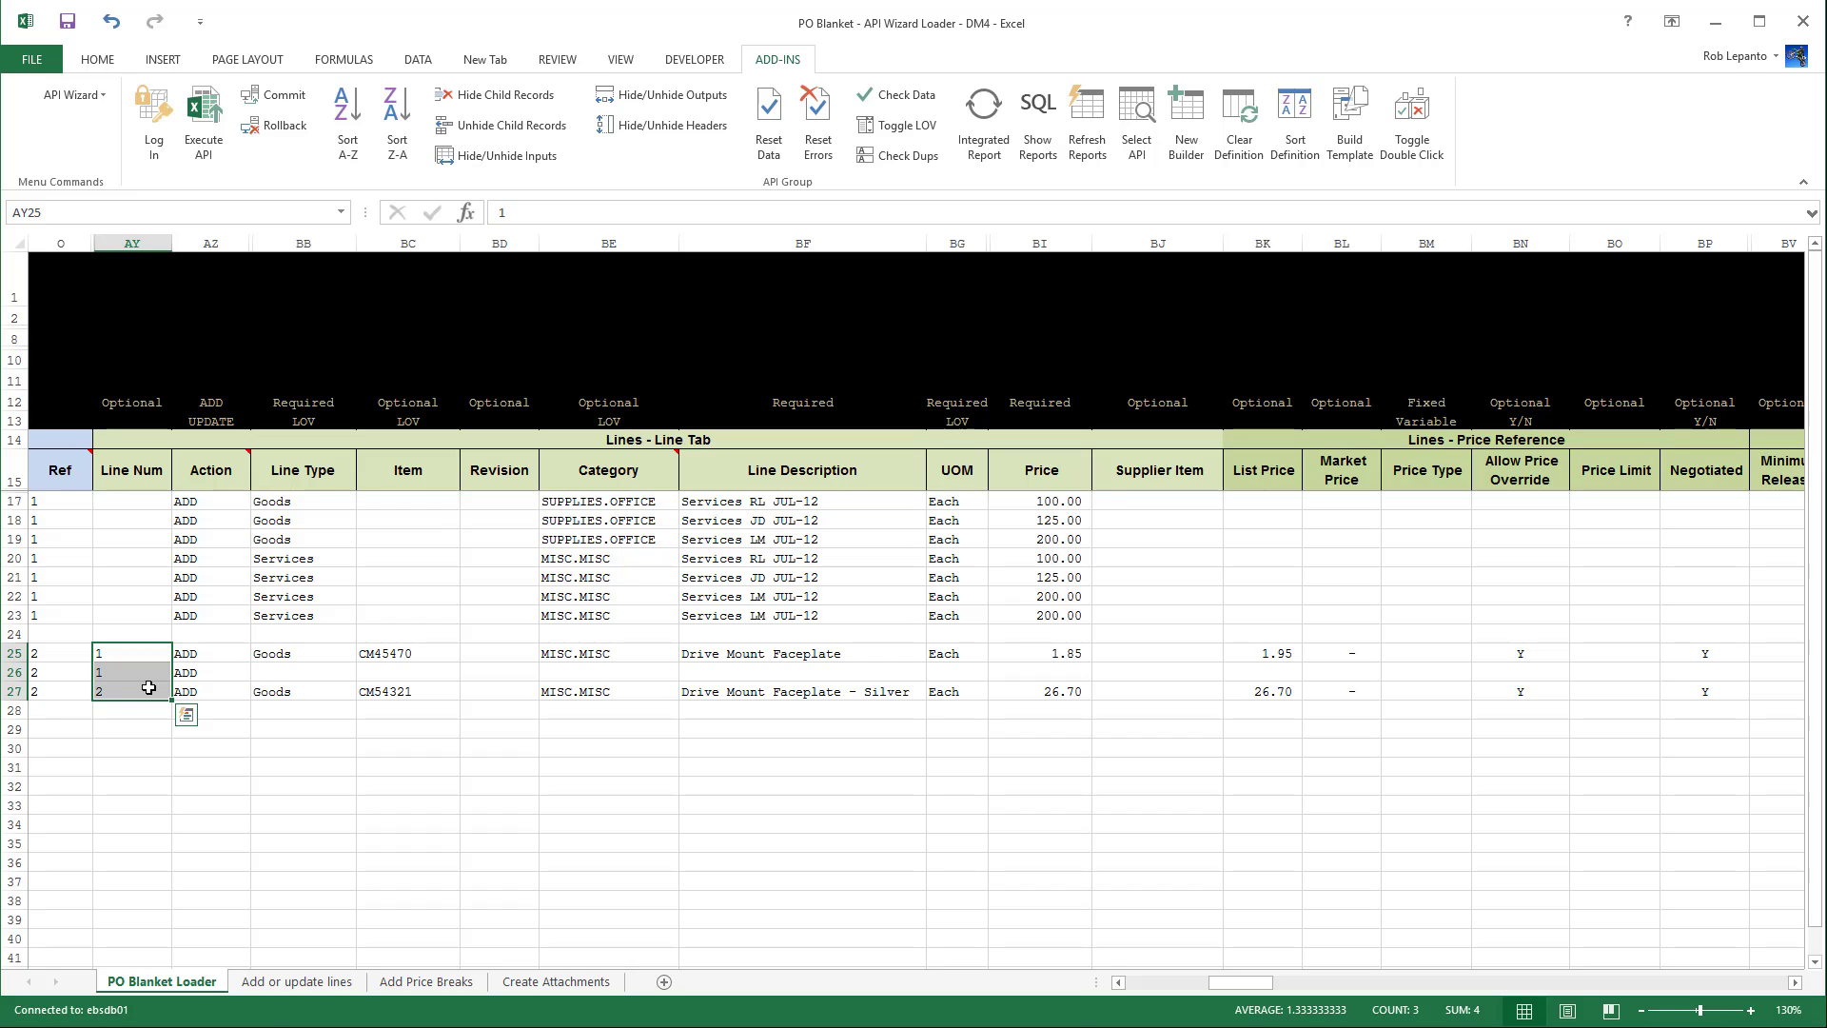
drag(138, 657, 143, 669)
click(143, 669)
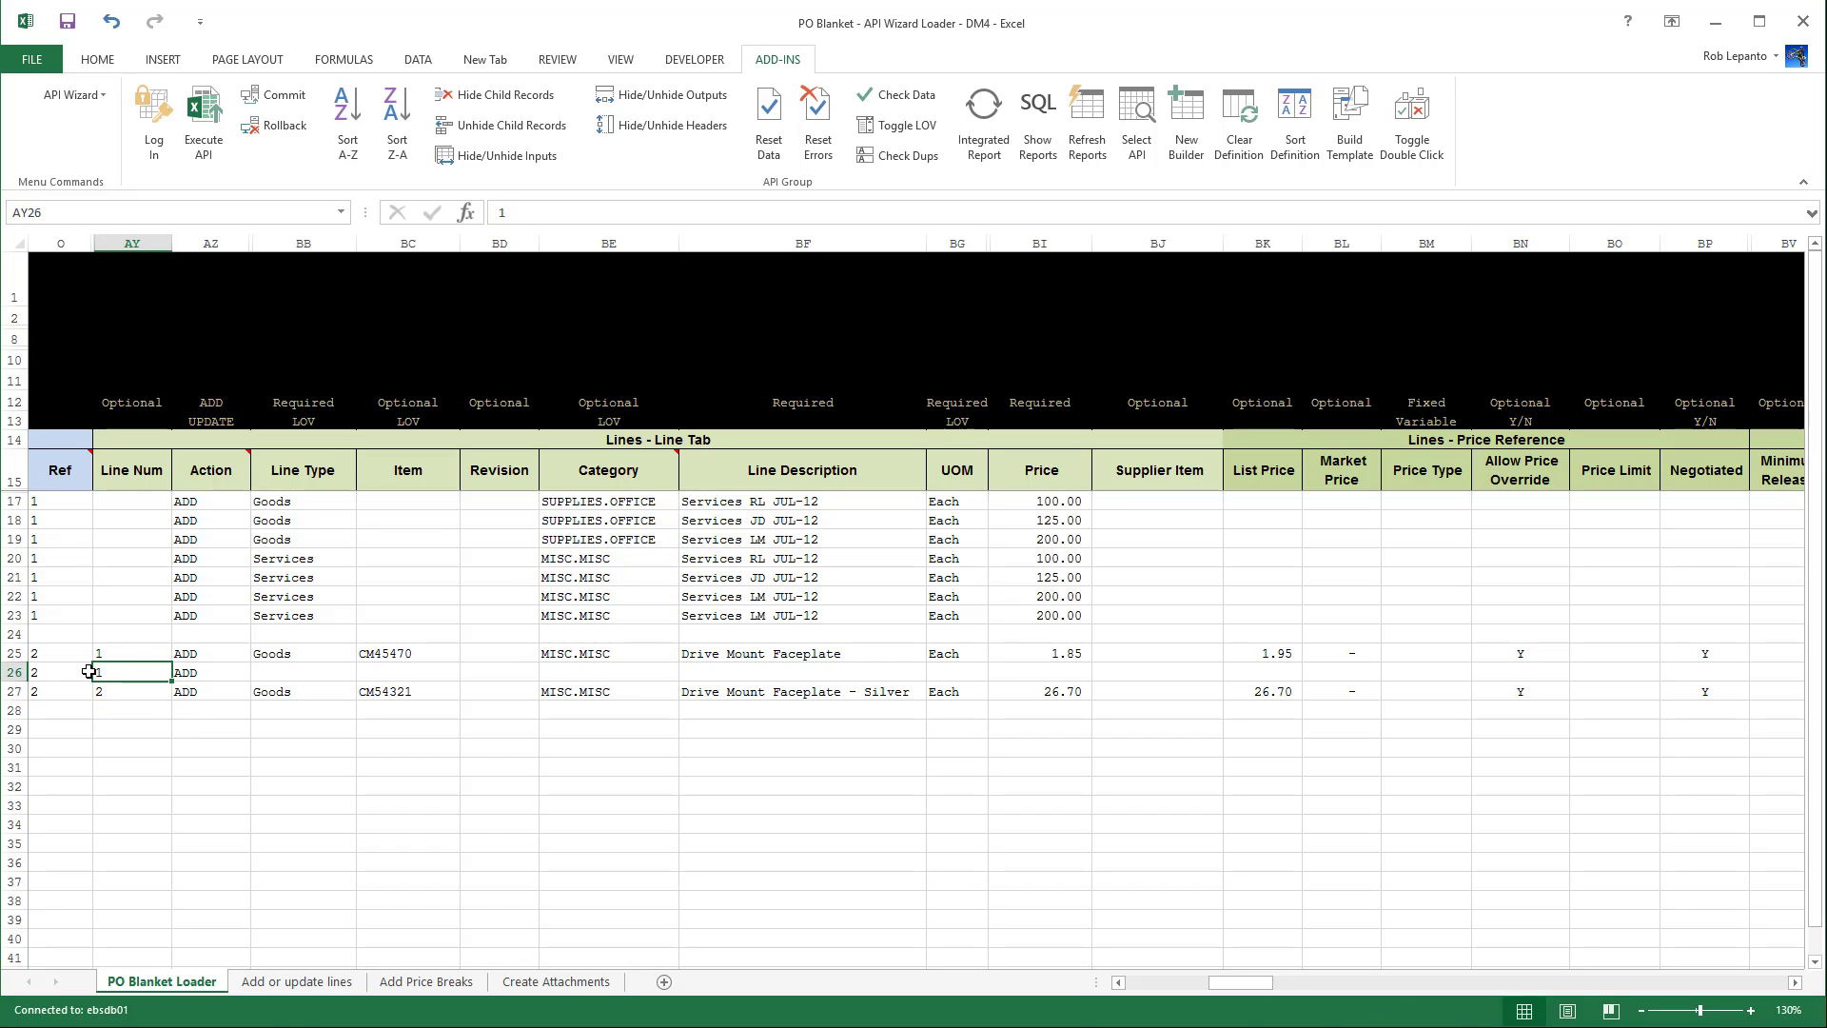
click(190, 673)
click(102, 674)
click(198, 672)
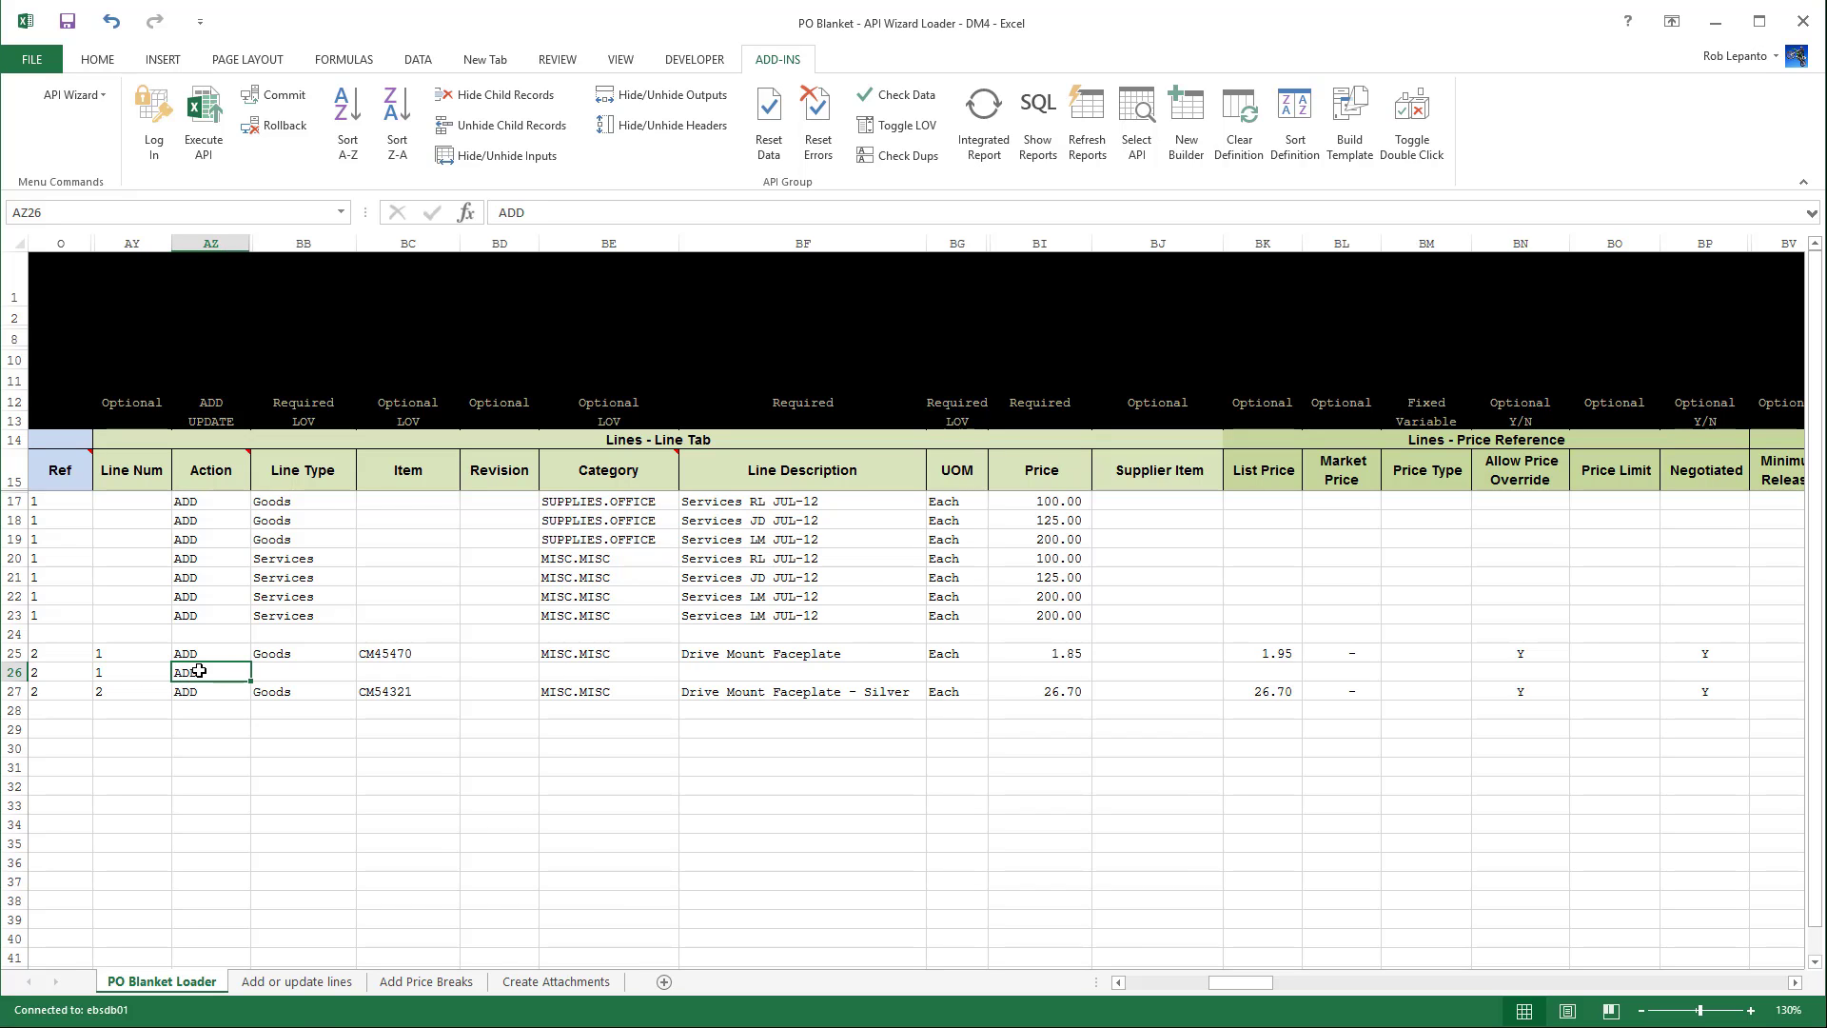
drag(297, 669, 1618, 669)
click(560, 694)
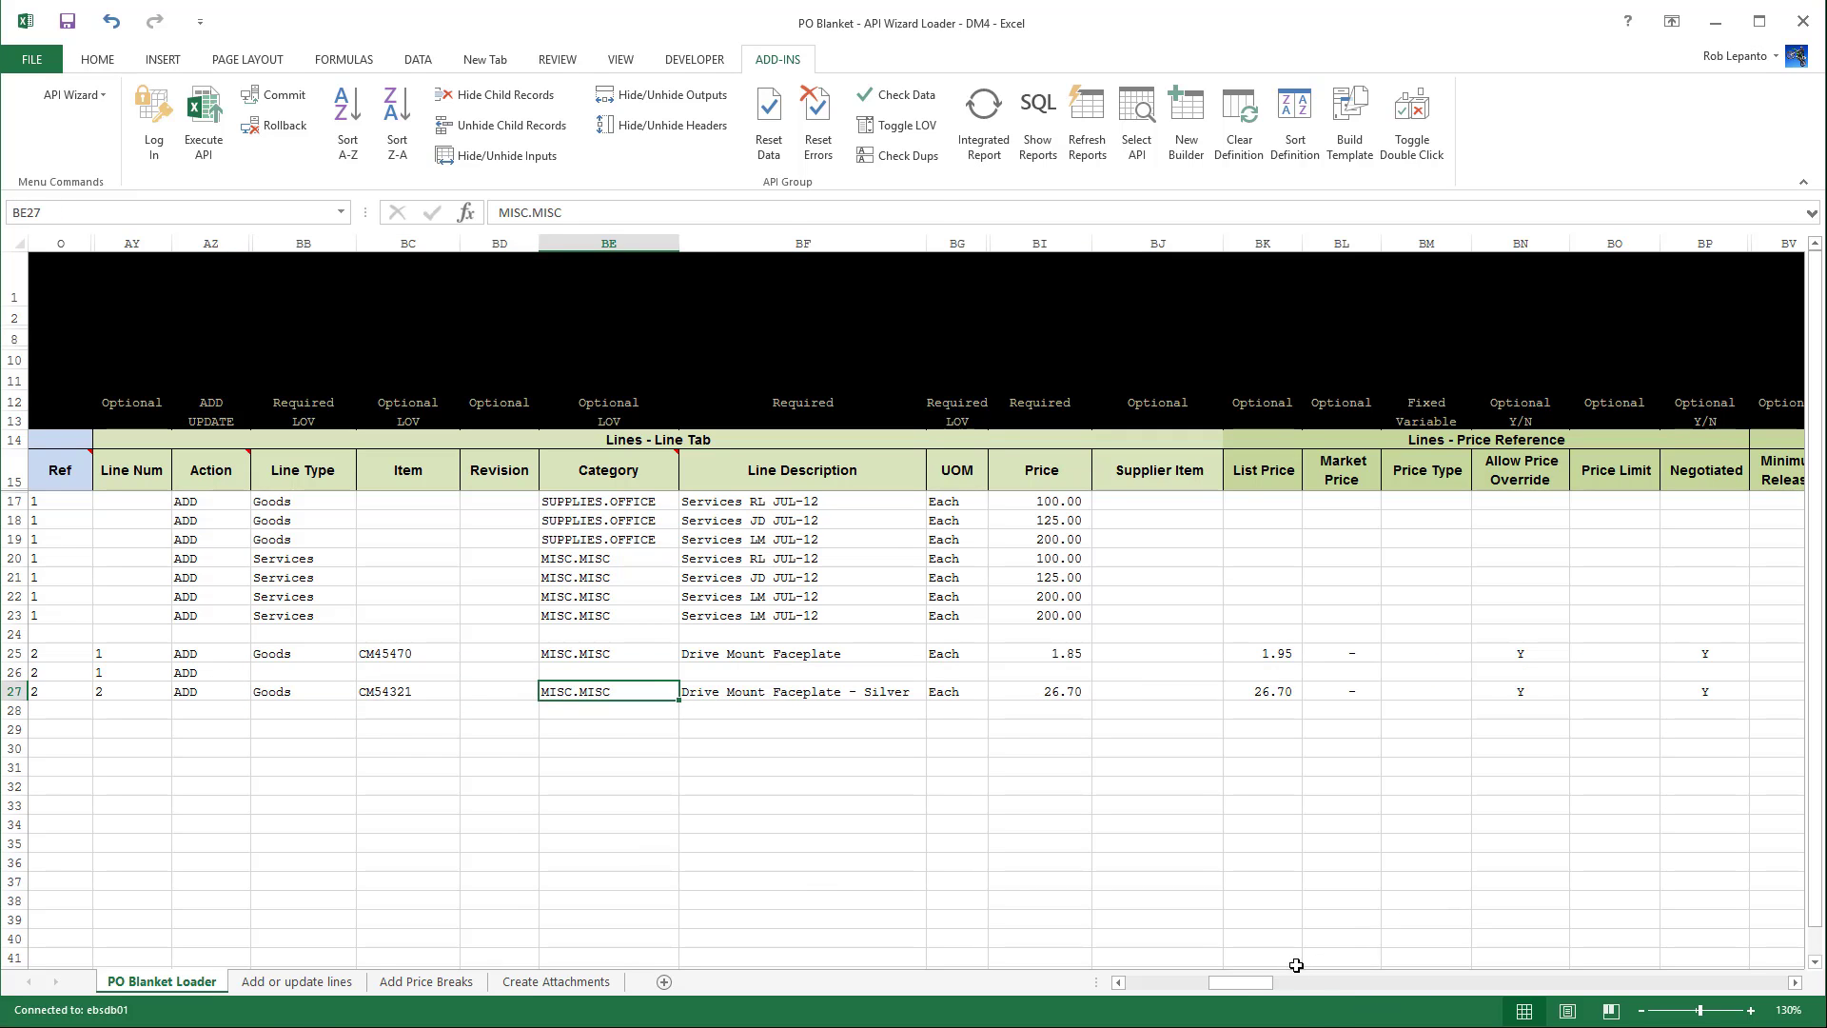
Review the second price break in row 26 and the entries of the second order line in row 27.
drag(1270, 986, 1556, 995)
drag(988, 673, 1237, 674)
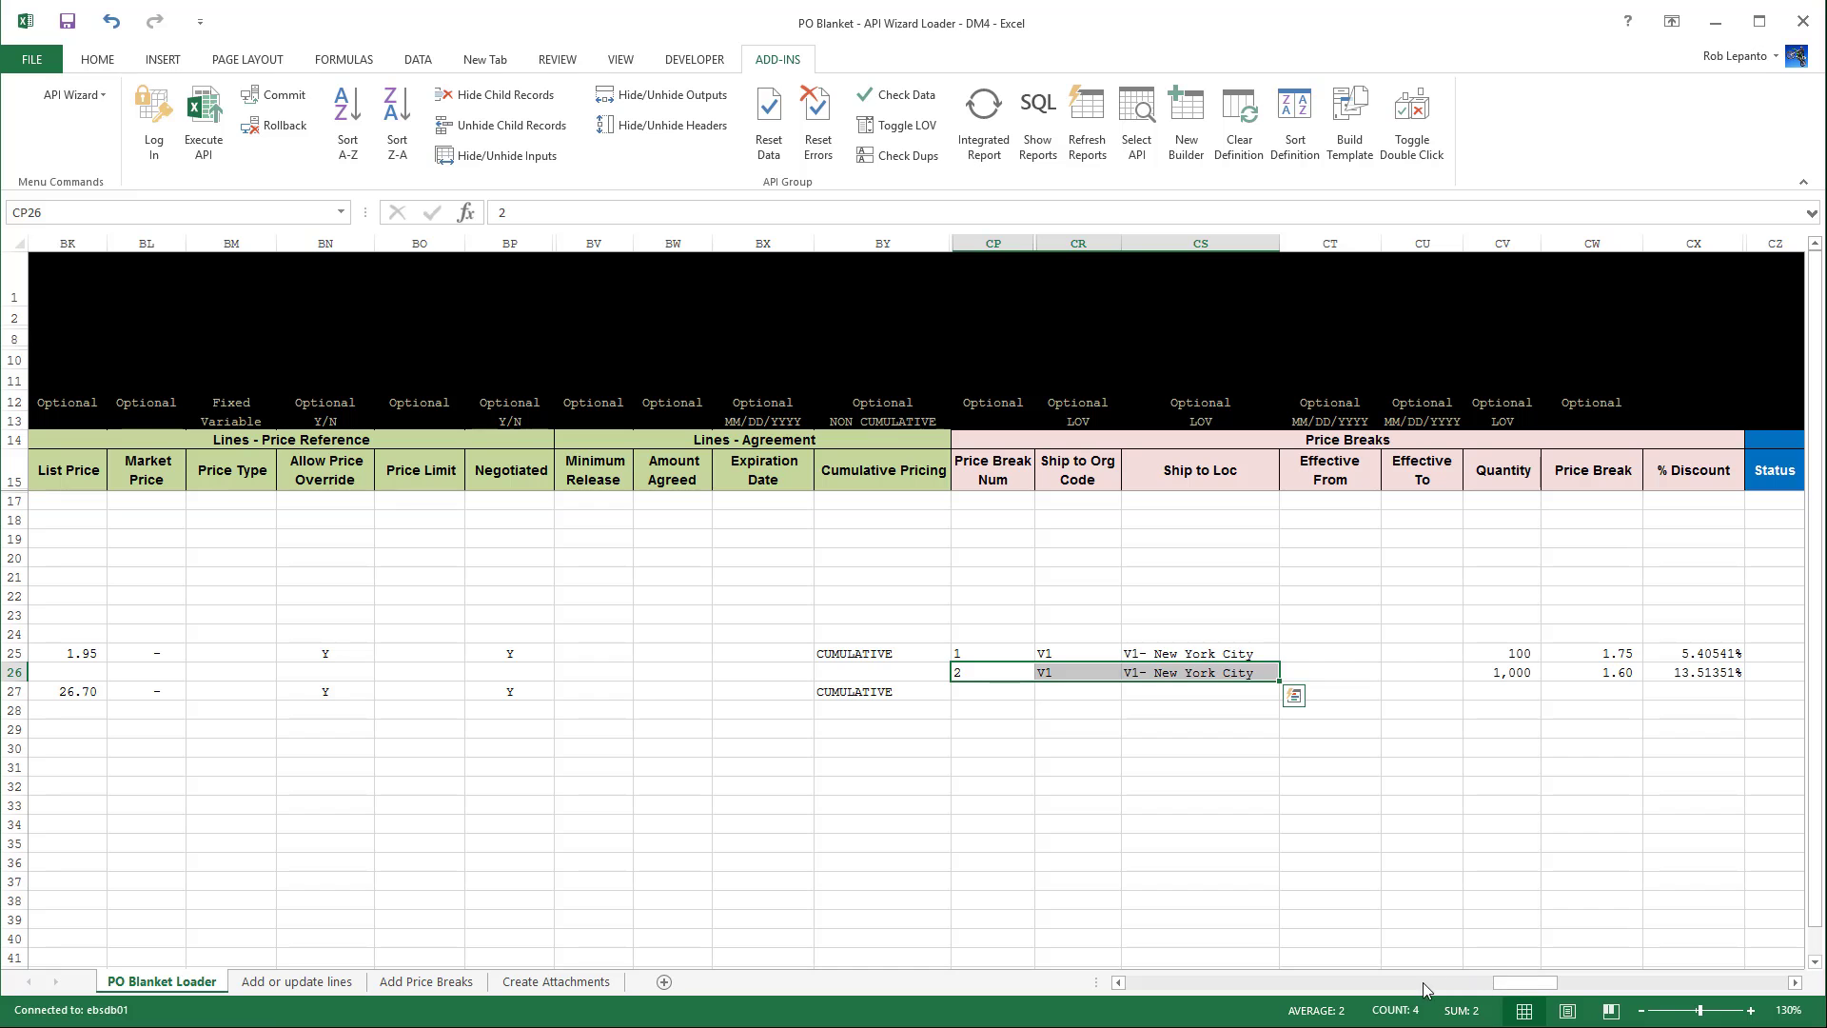
drag(1509, 988, 1215, 992)
drag(259, 692, 1723, 692)
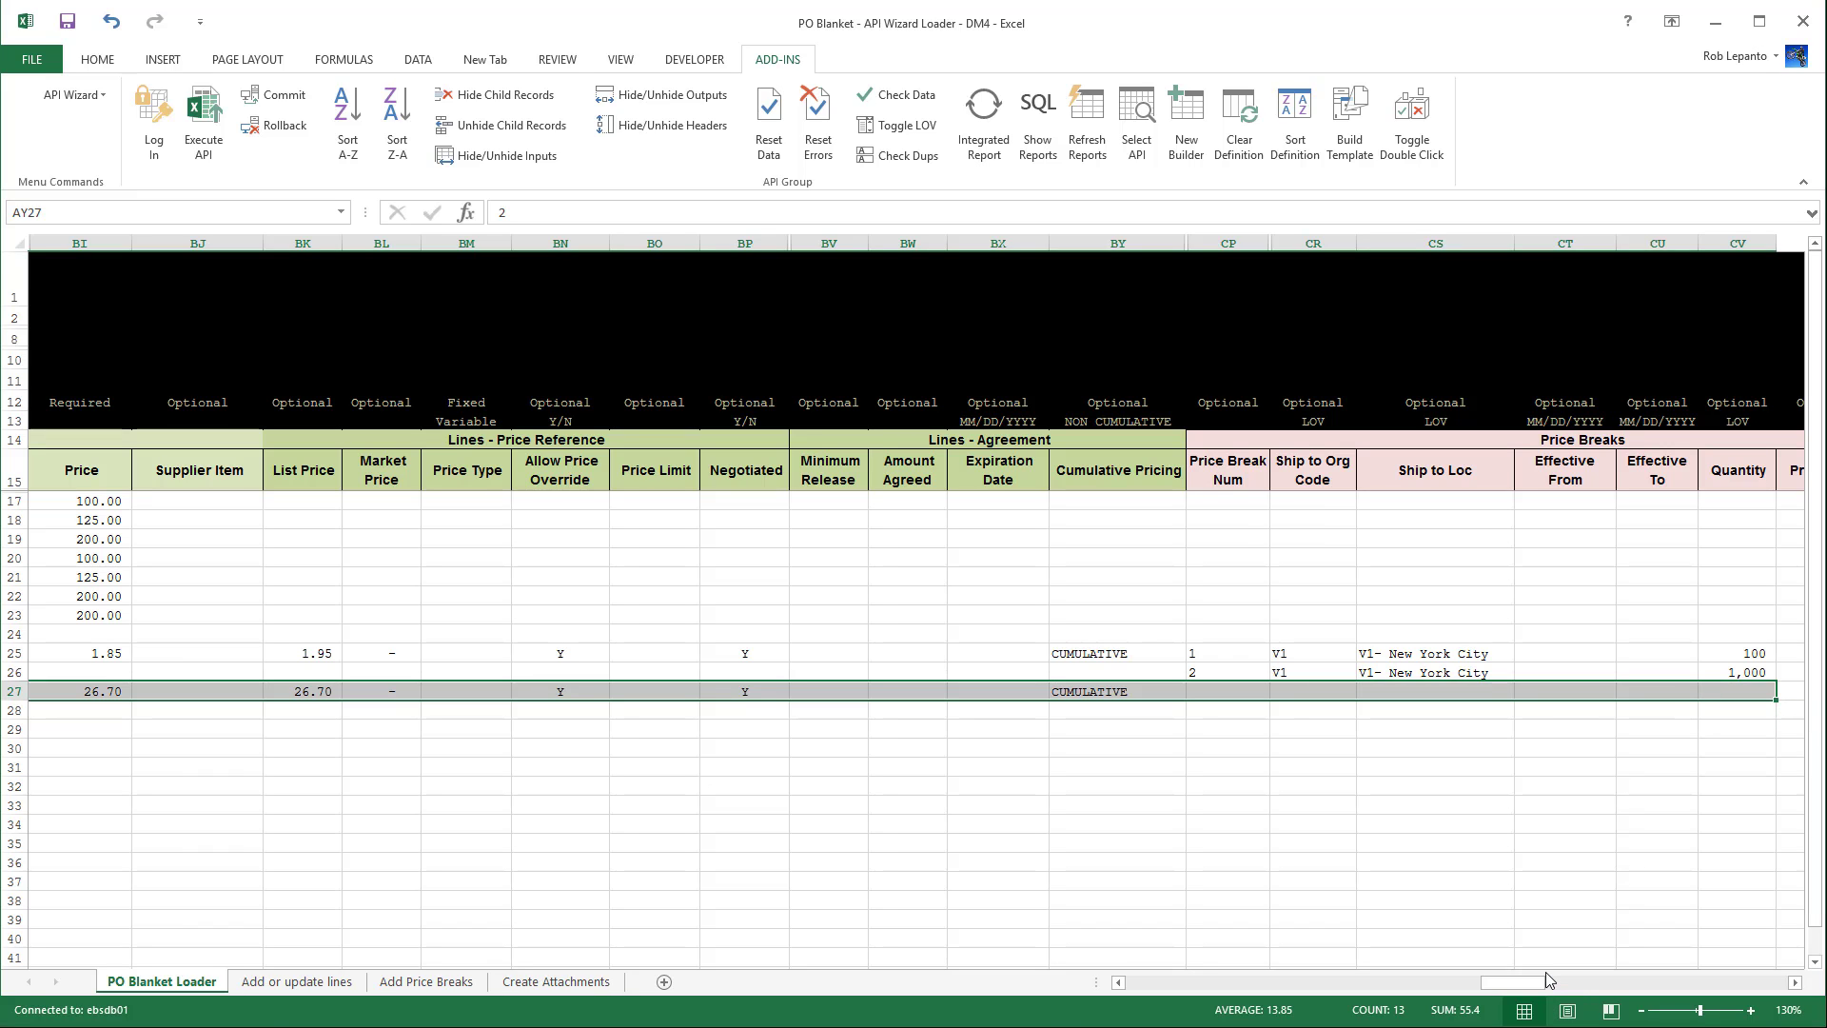
click(1448, 942)
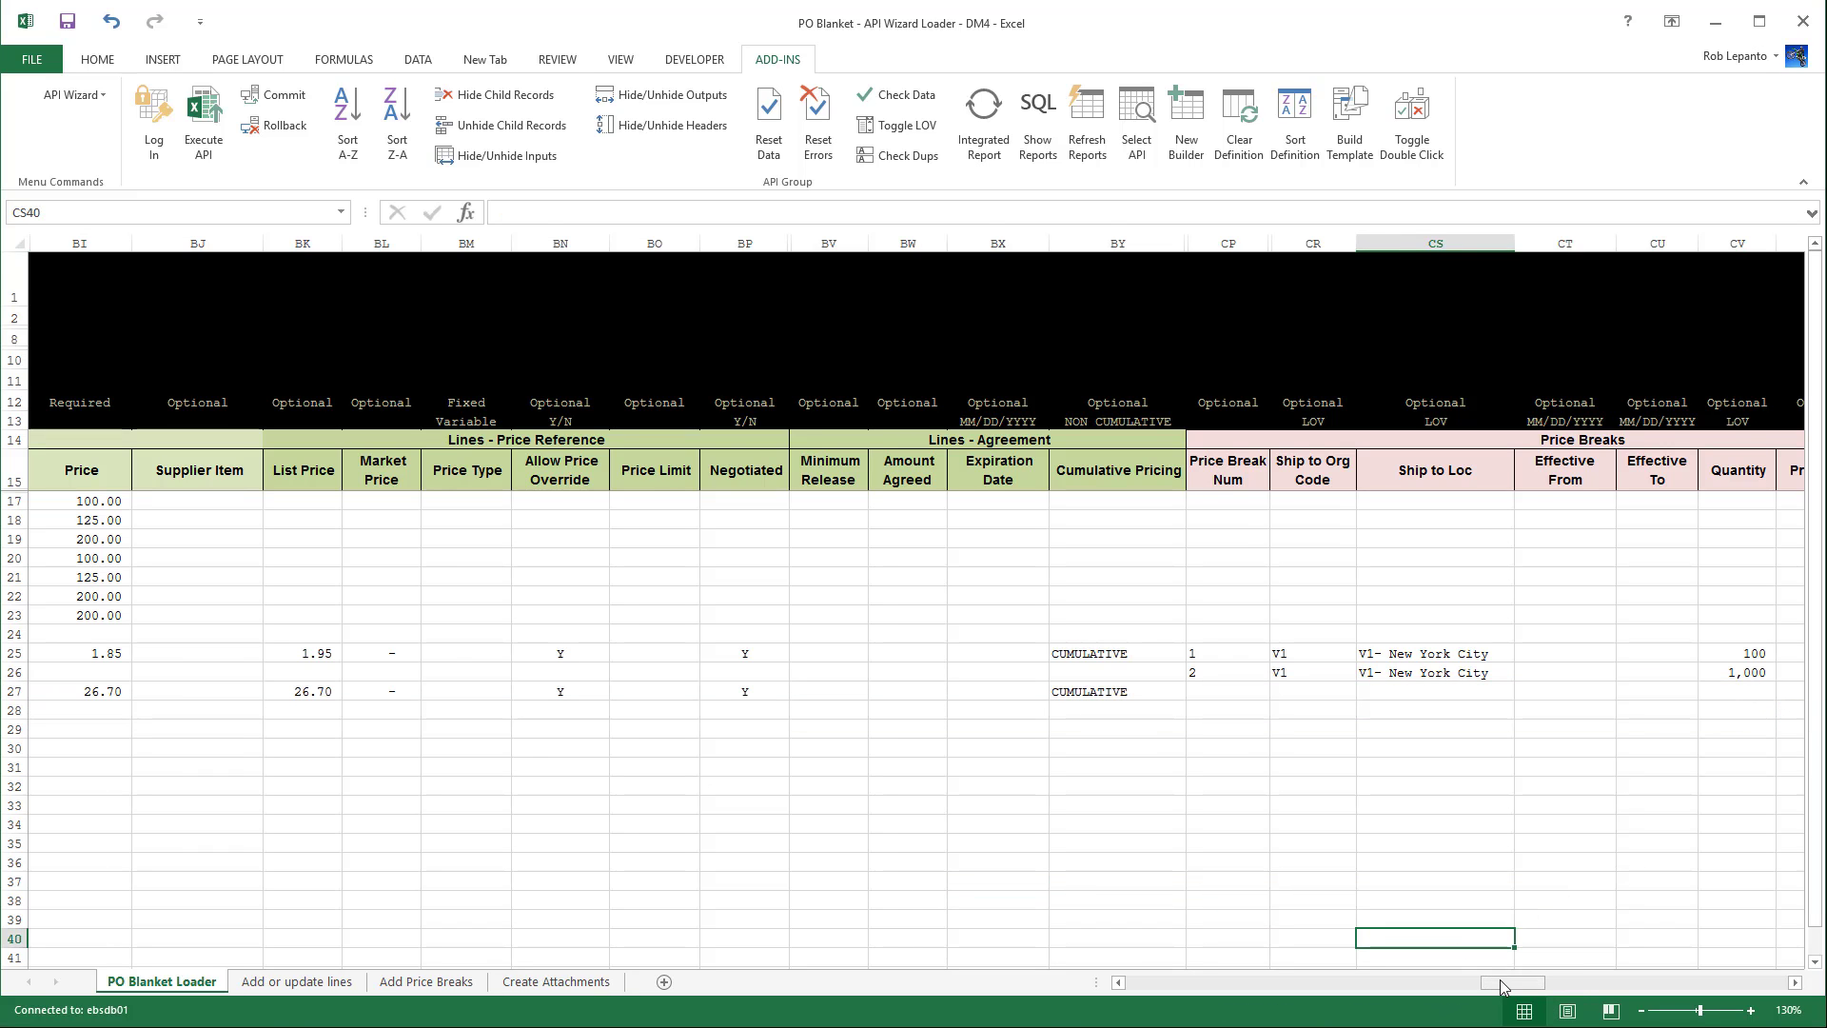
drag(1514, 982, 1128, 986)
click(240, 558)
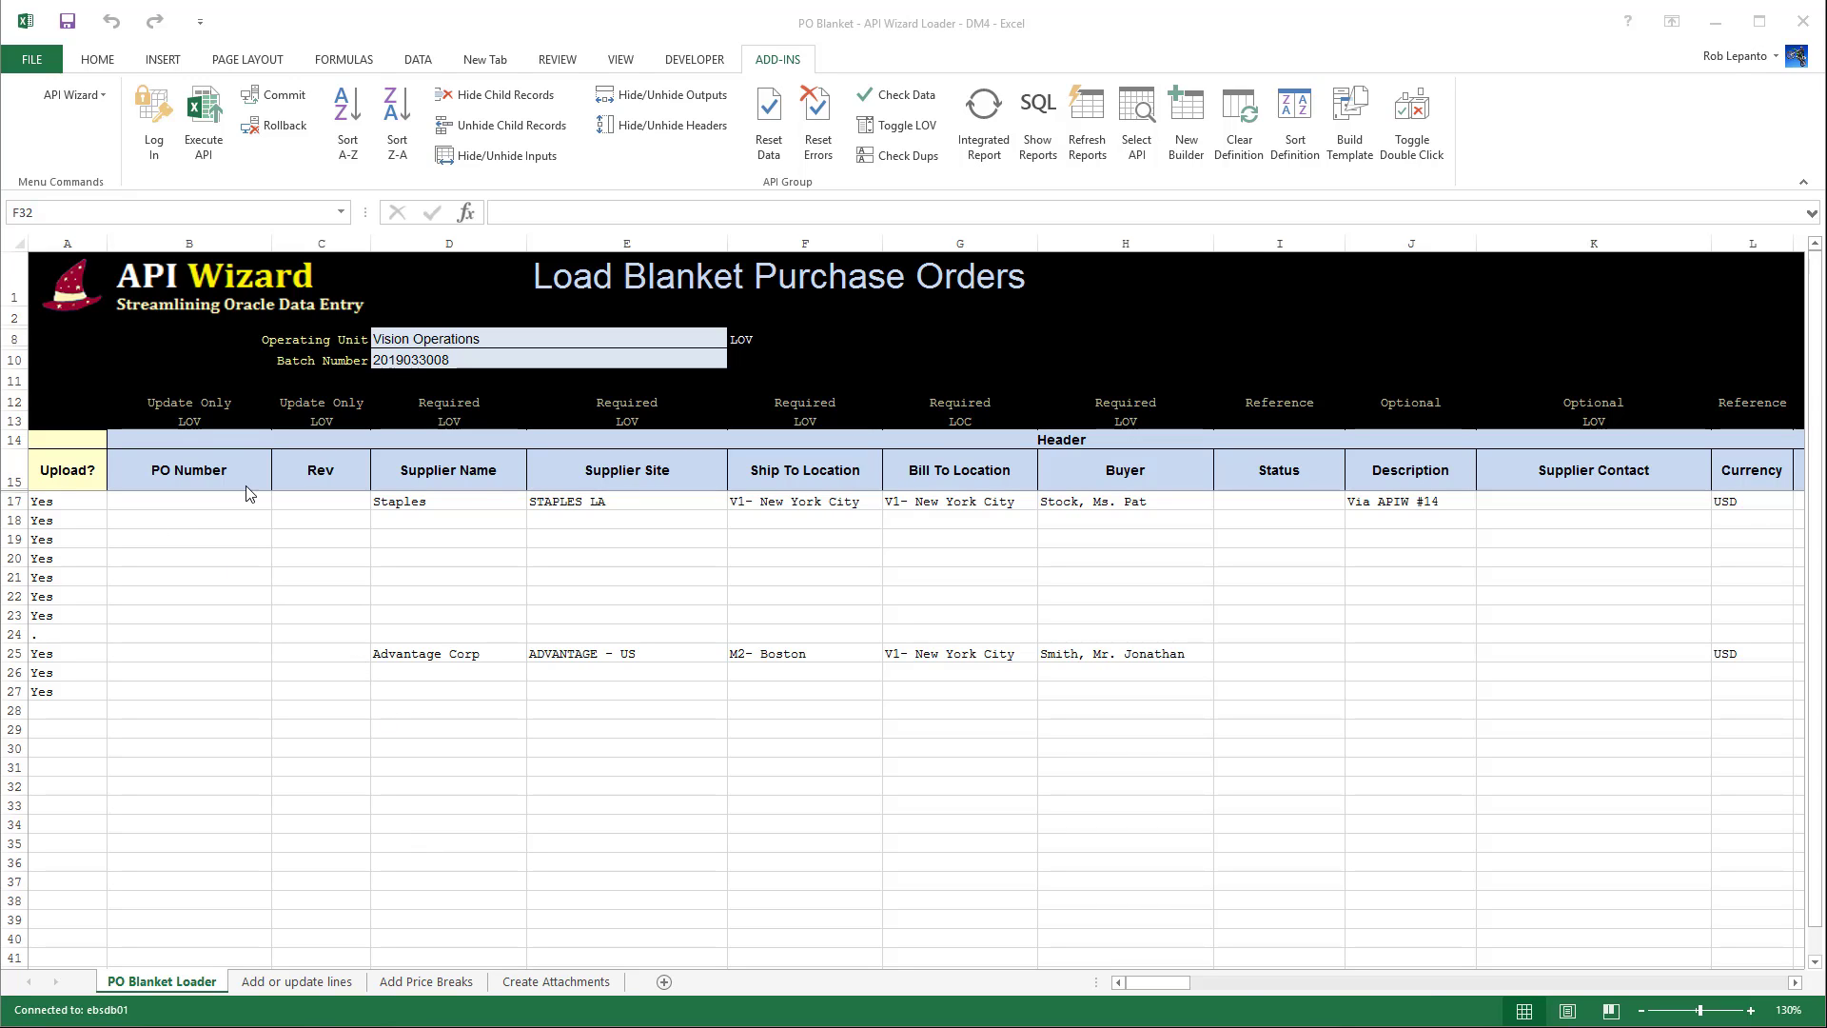
Inspect the list-of-values markers in row 13 for the header columns from PO Number to Buyer.
click(183, 421)
click(183, 422)
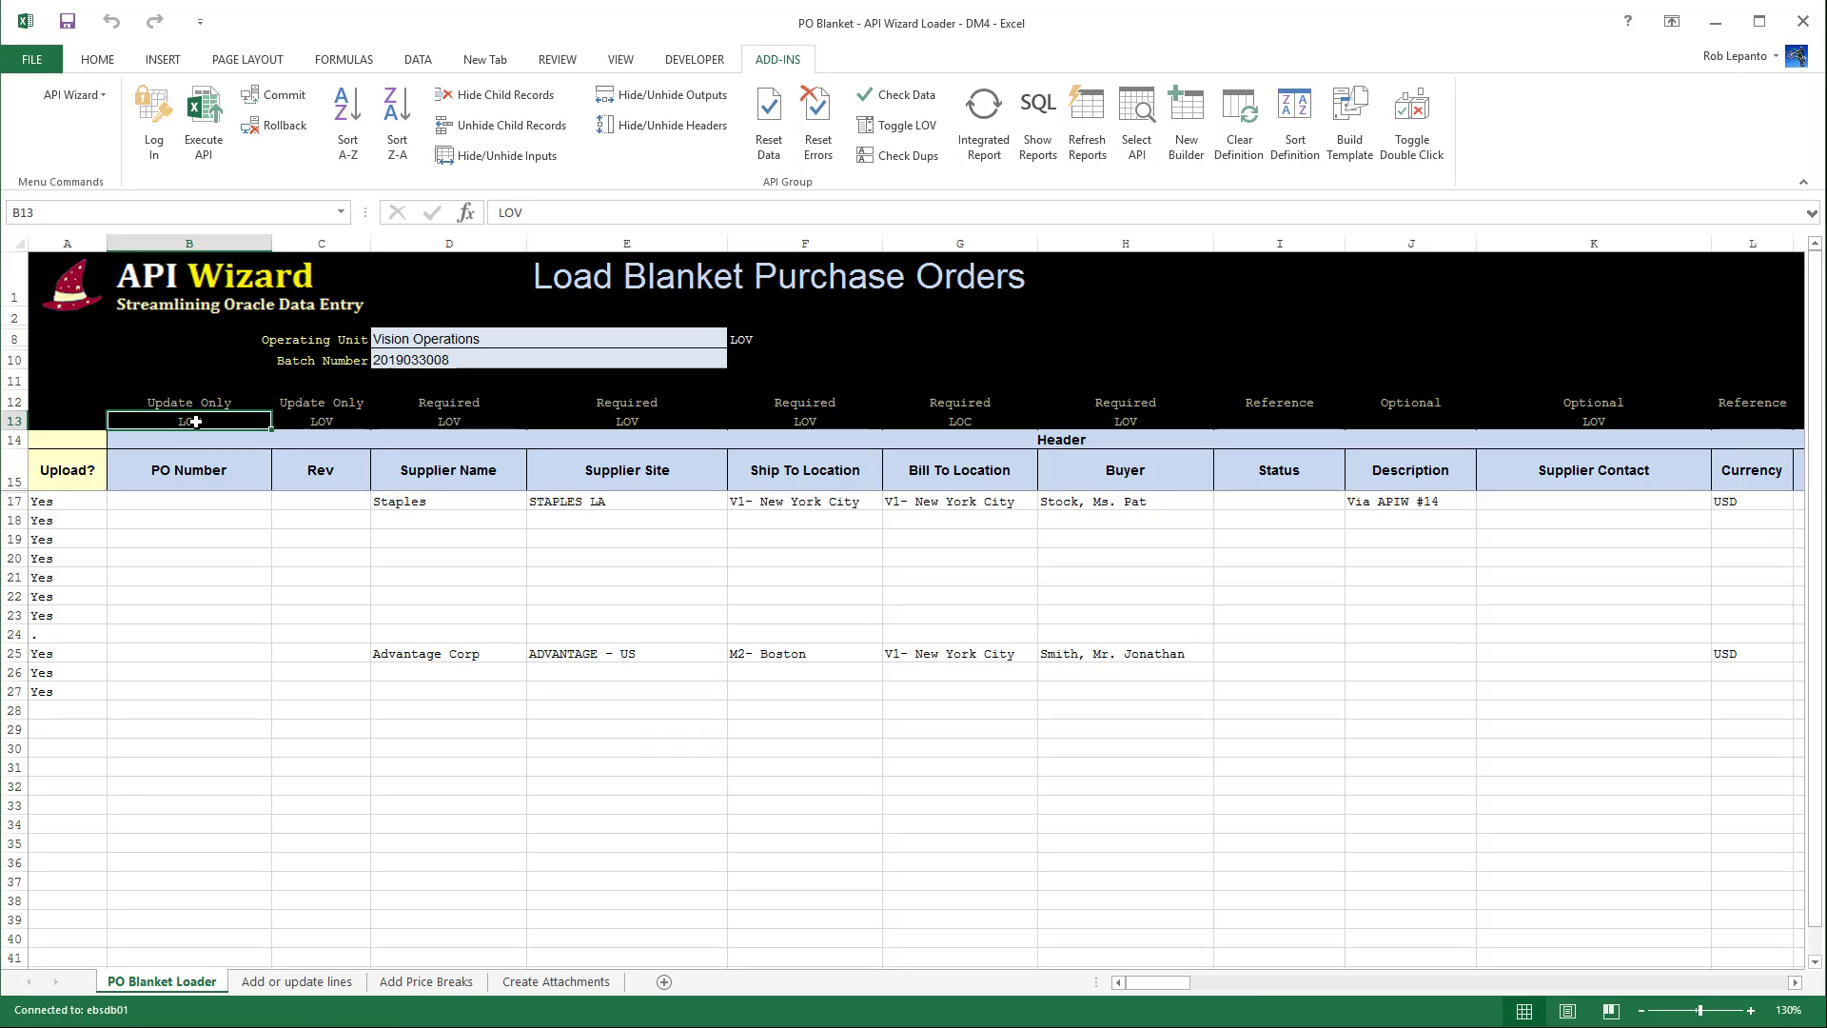
click(314, 421)
click(414, 427)
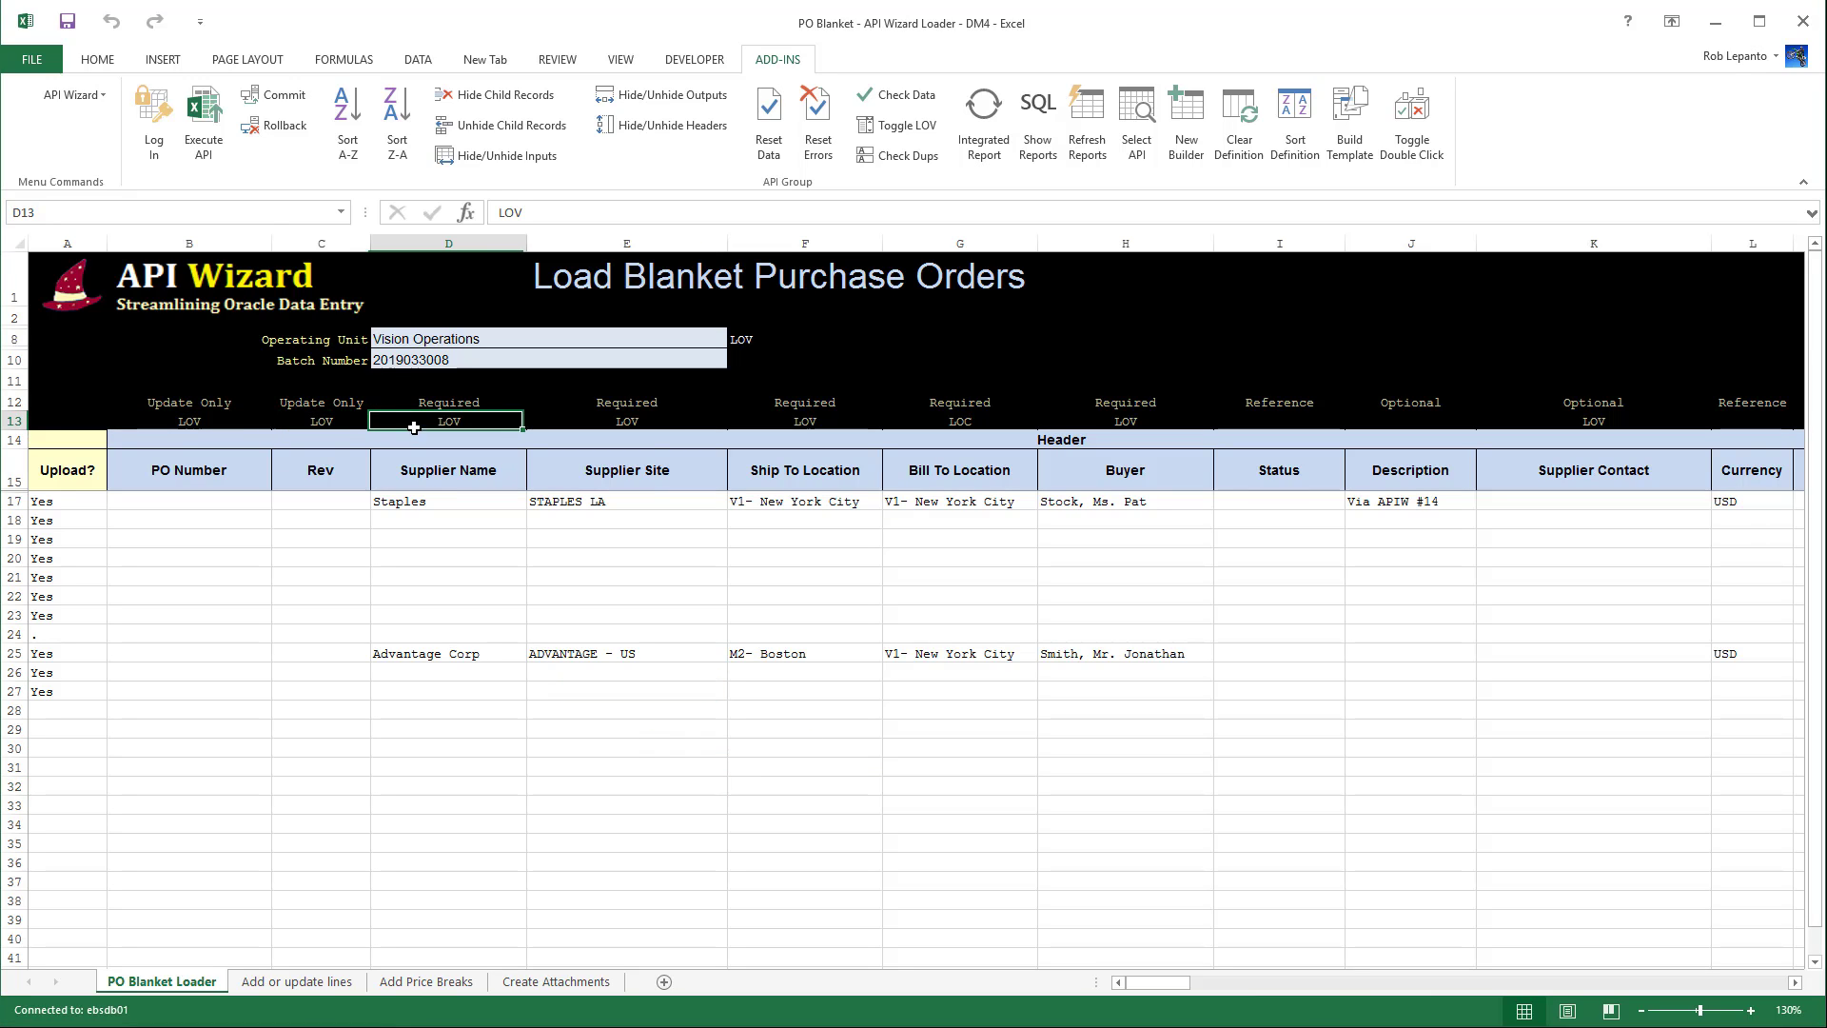
click(661, 425)
click(814, 422)
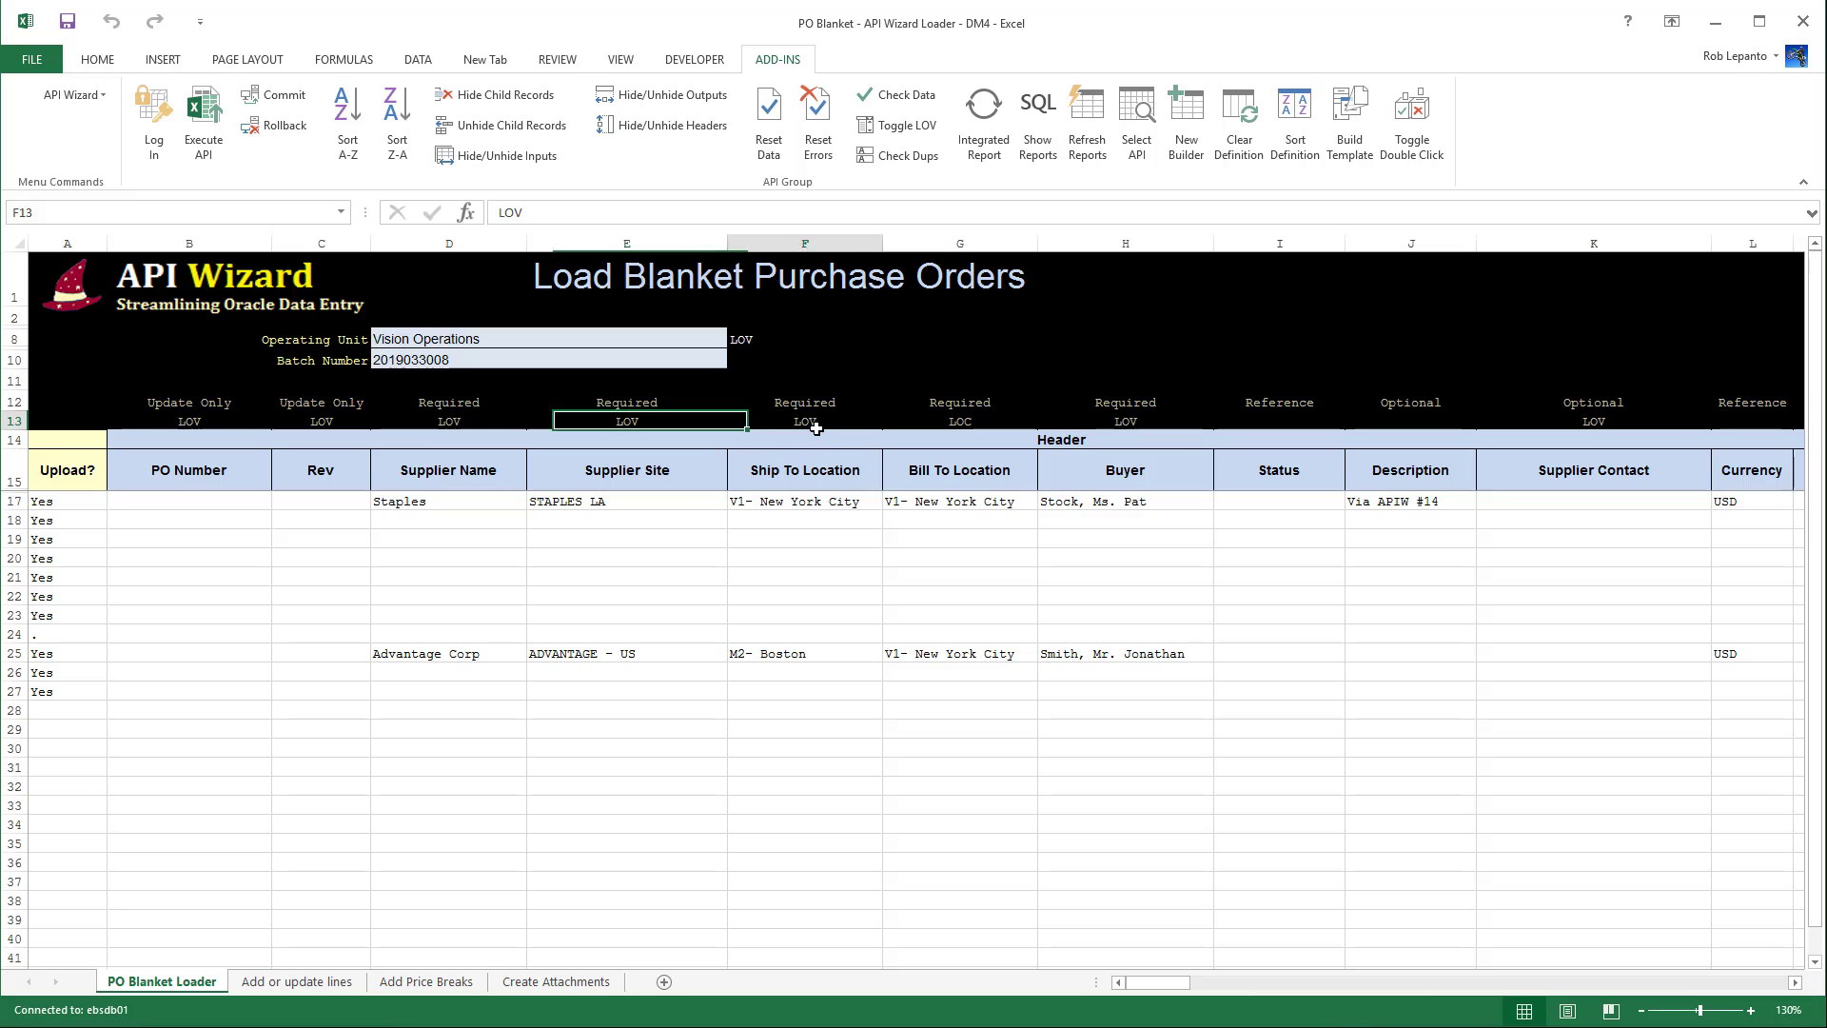
click(937, 422)
click(1163, 419)
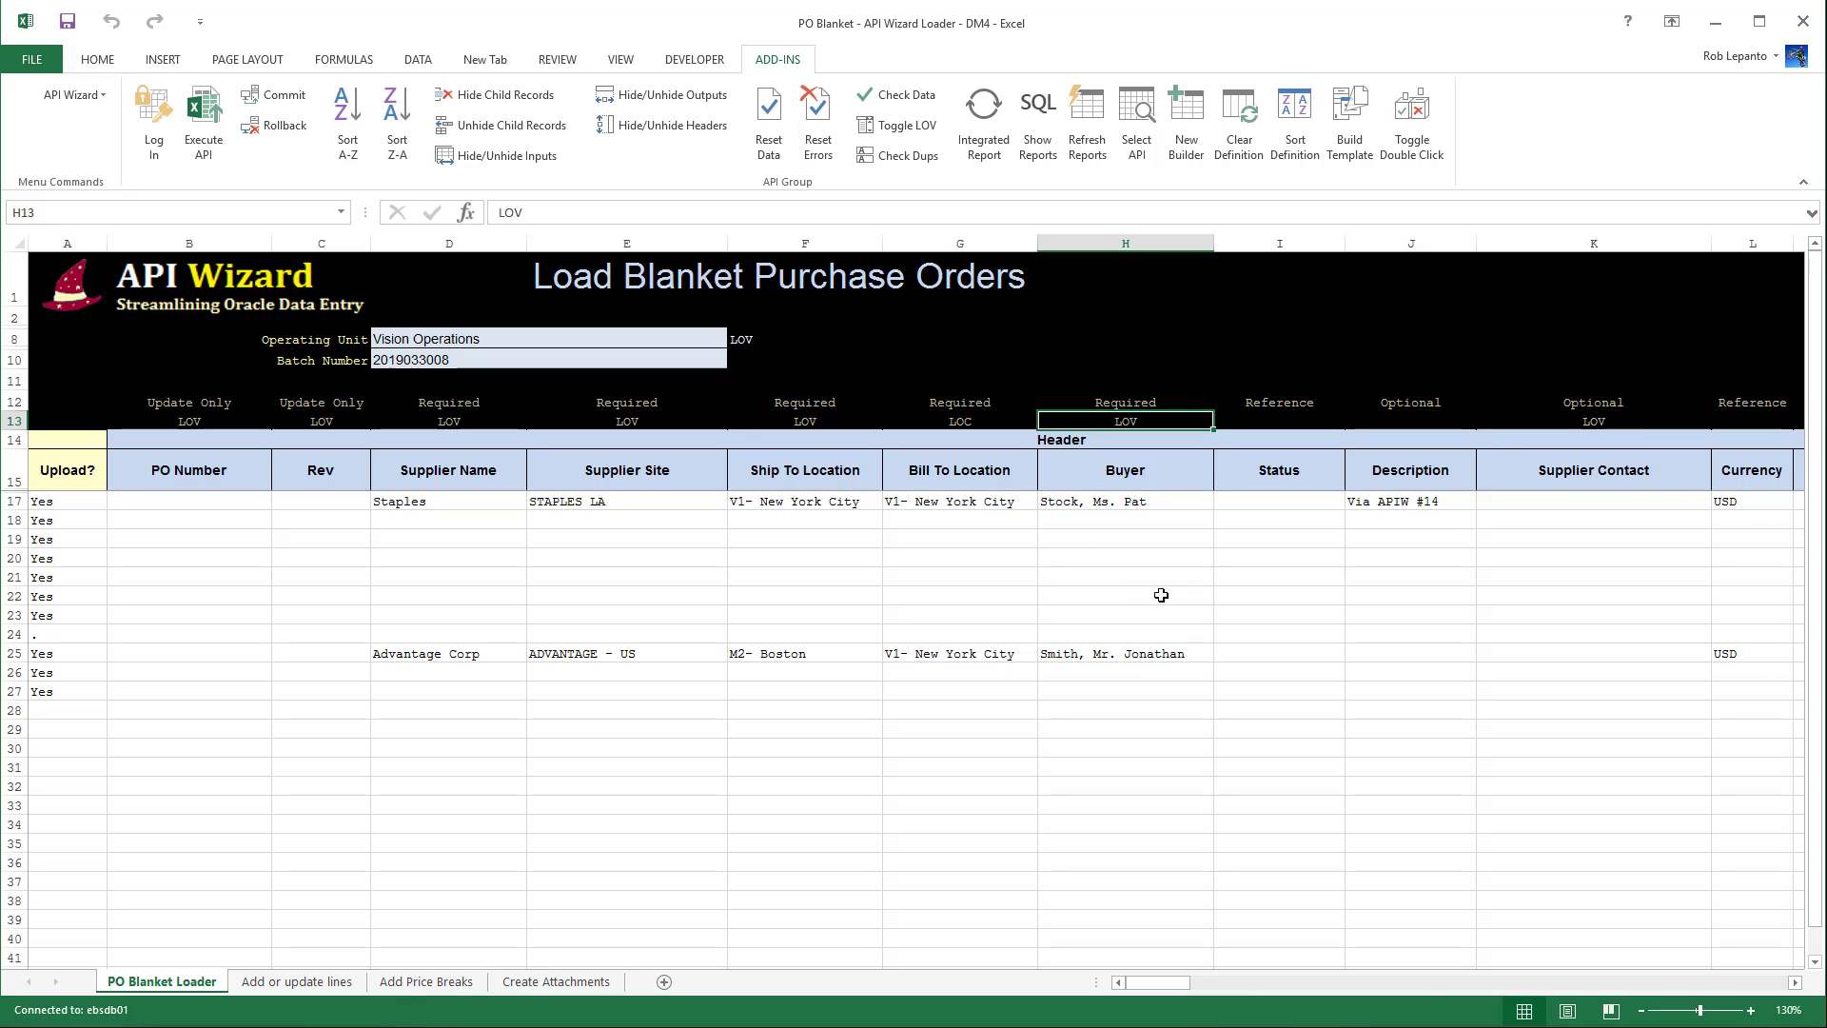
Replace the Staples order's buyer in row 17 with another one from the list of values, querying all buyers with %.
click(1164, 495)
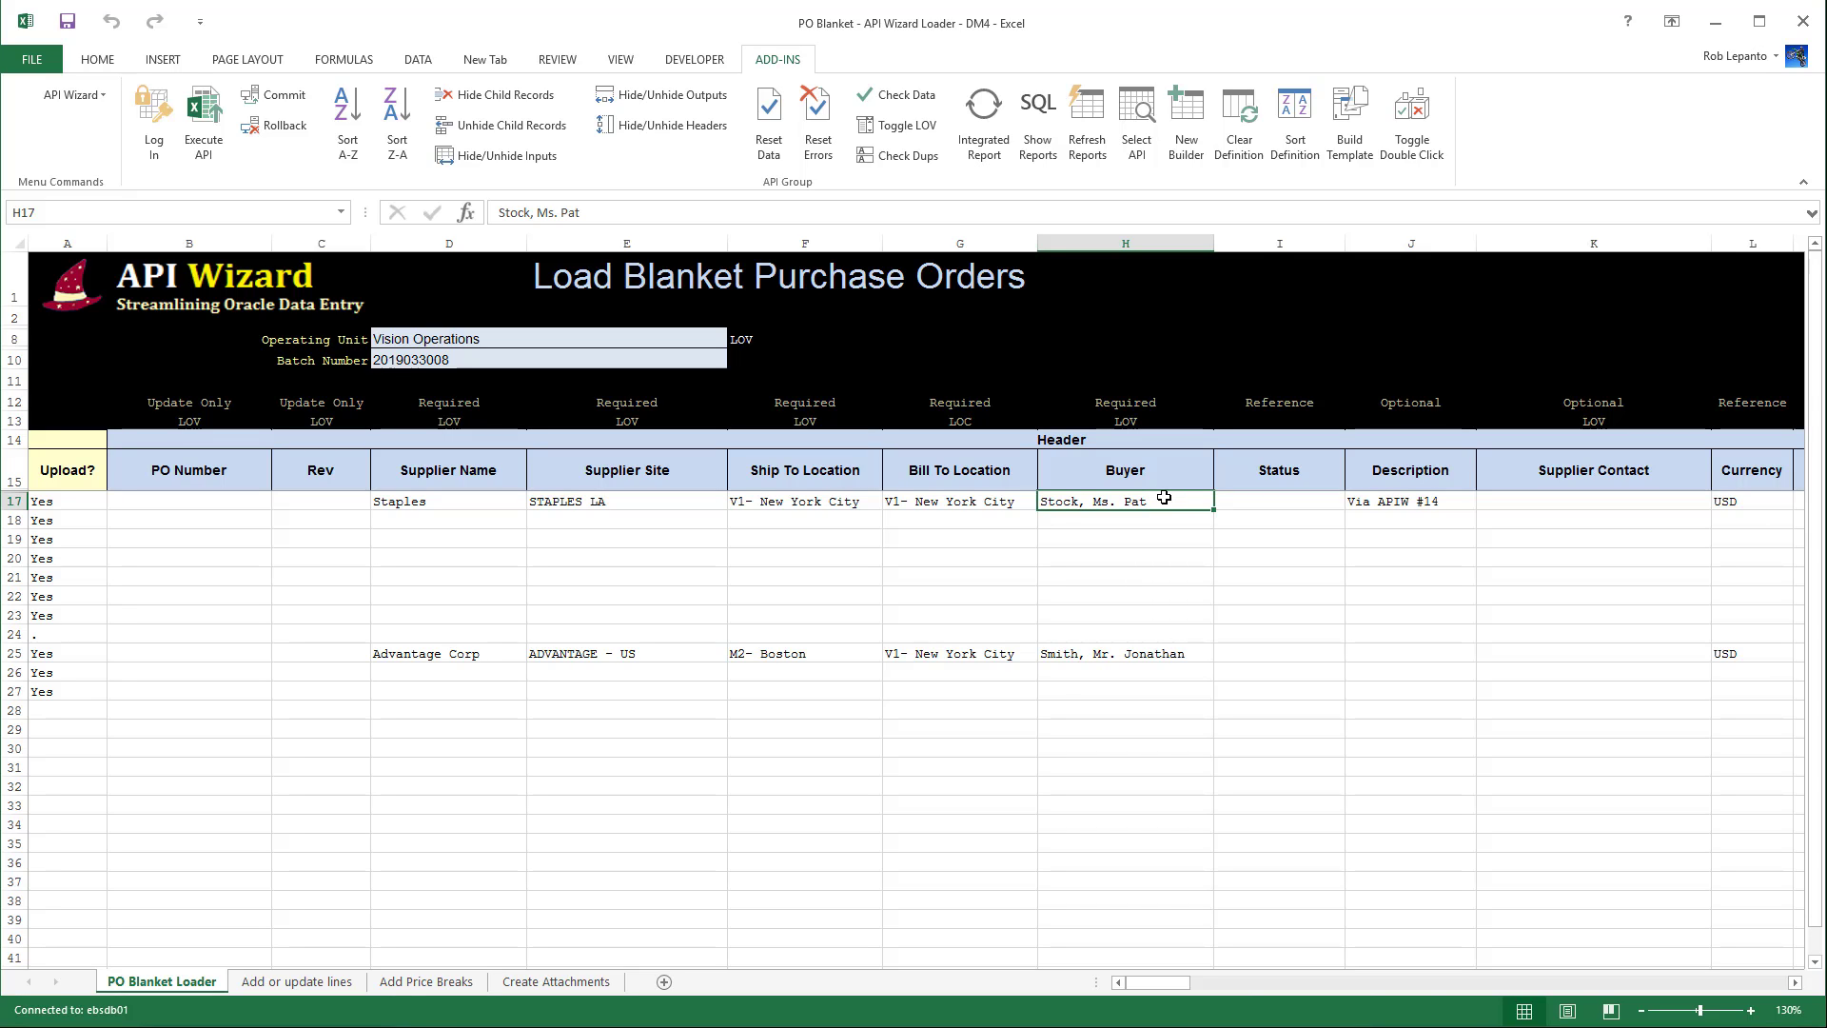
double_click(1176, 501)
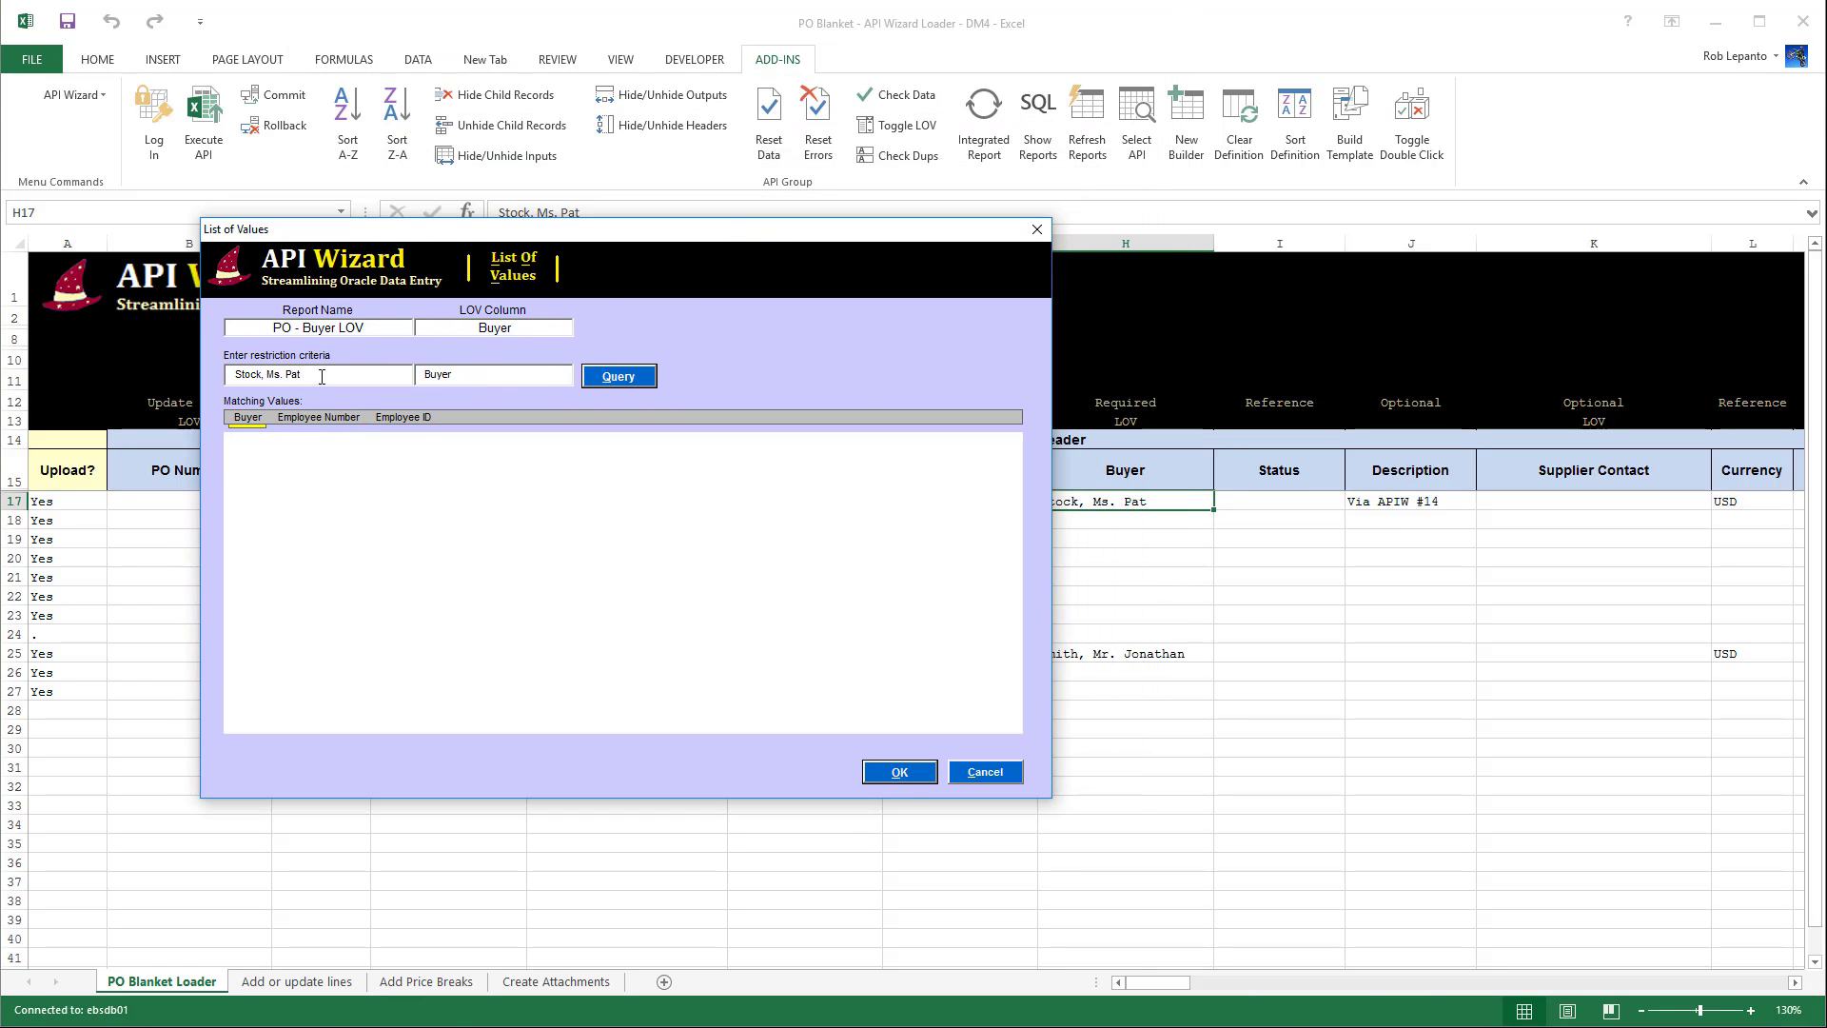
text(%)
click(627, 380)
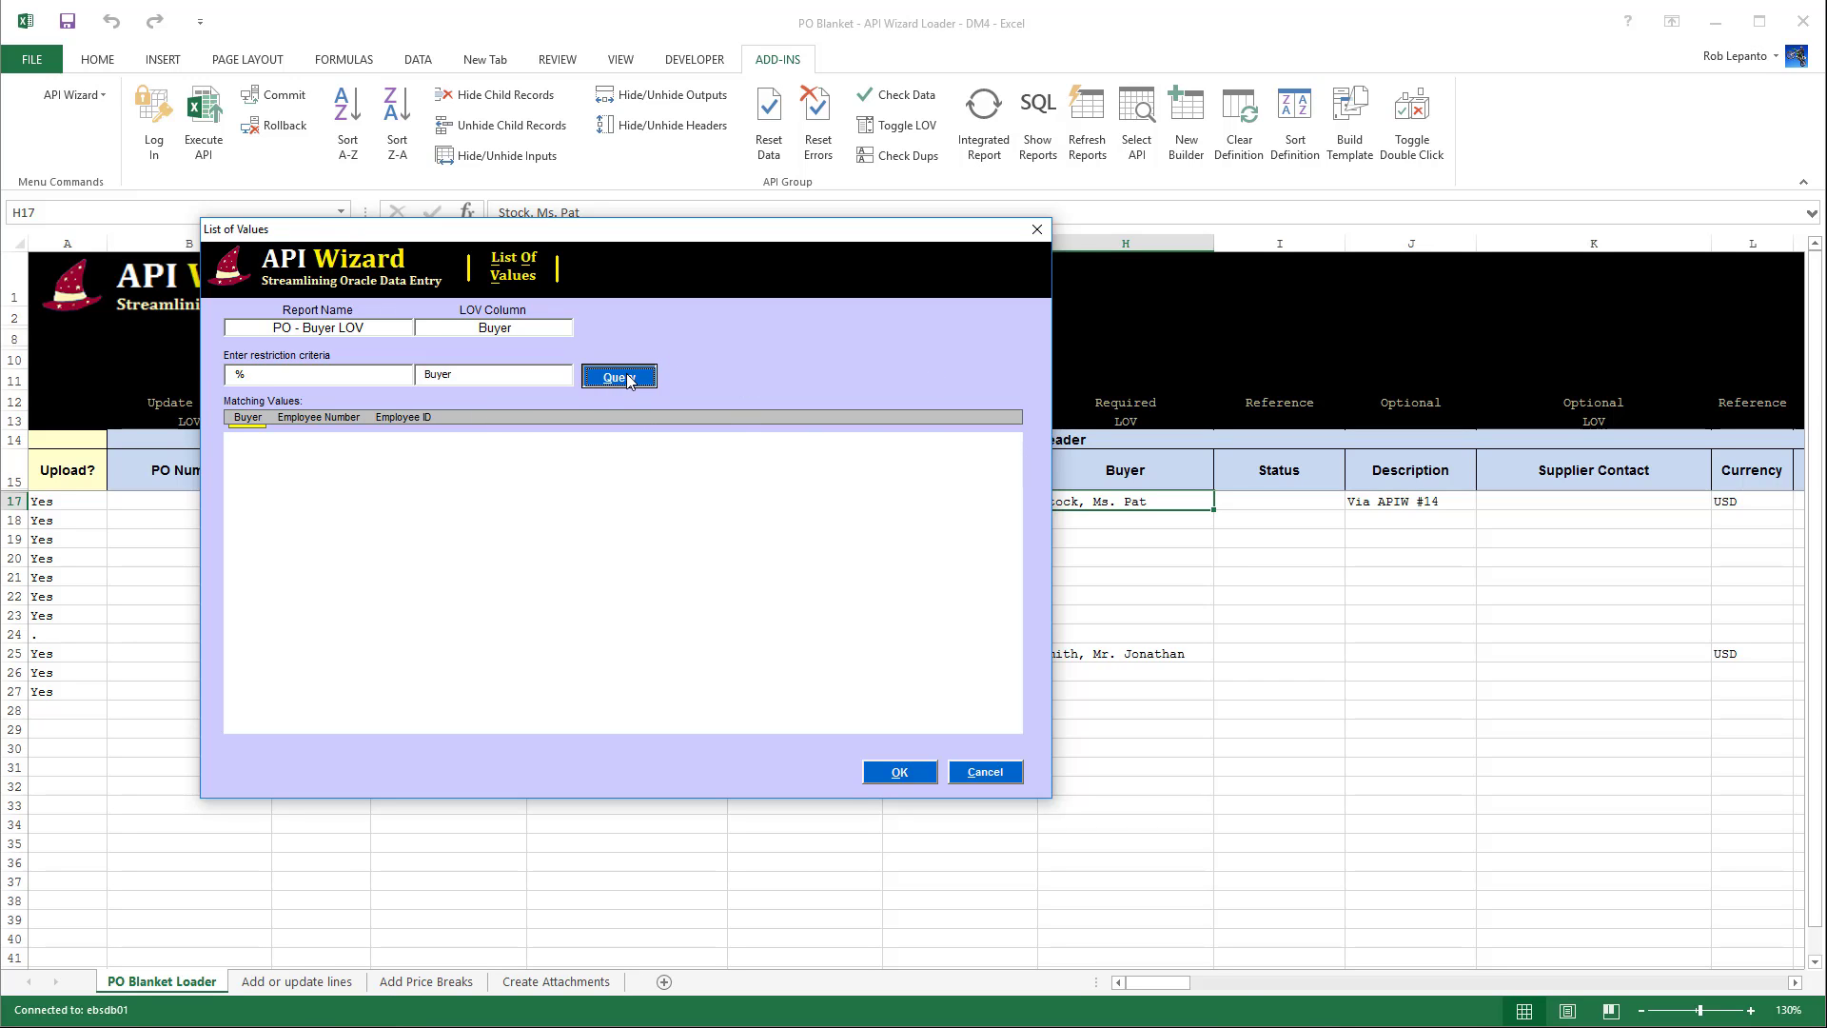
drag(729, 0, 805, 108)
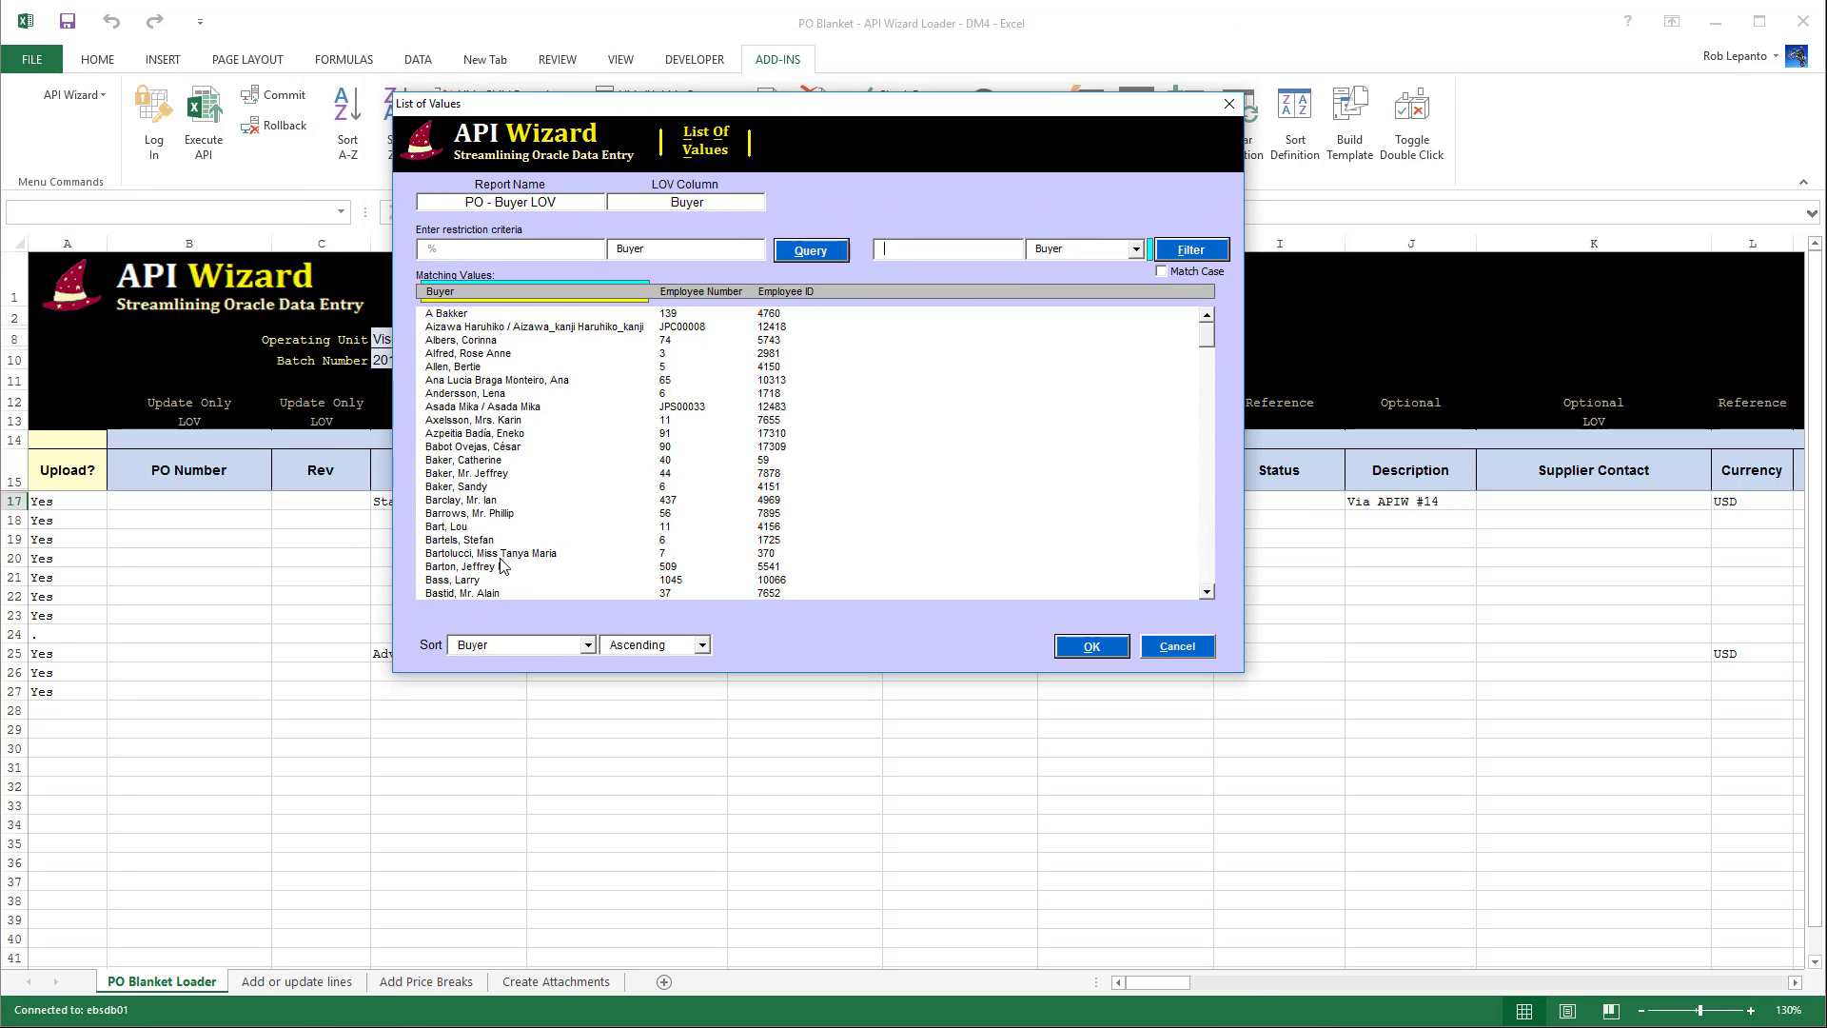
click(485, 462)
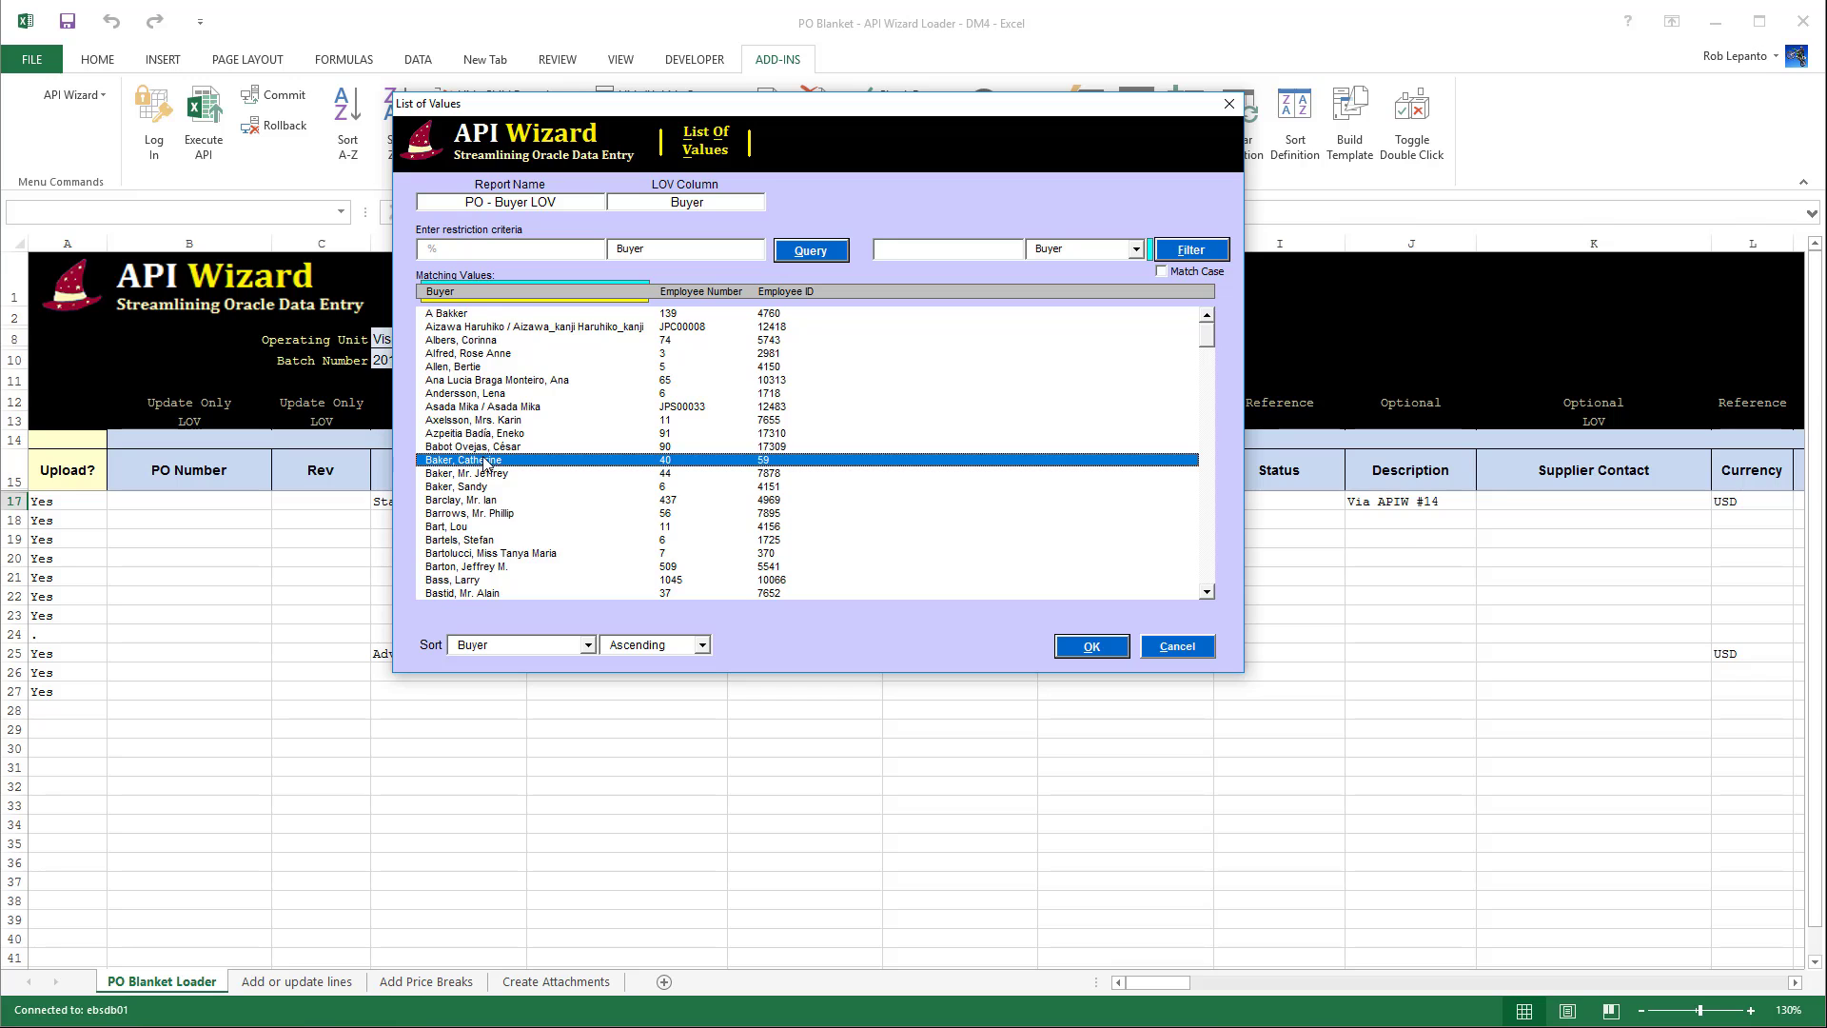
click(1091, 647)
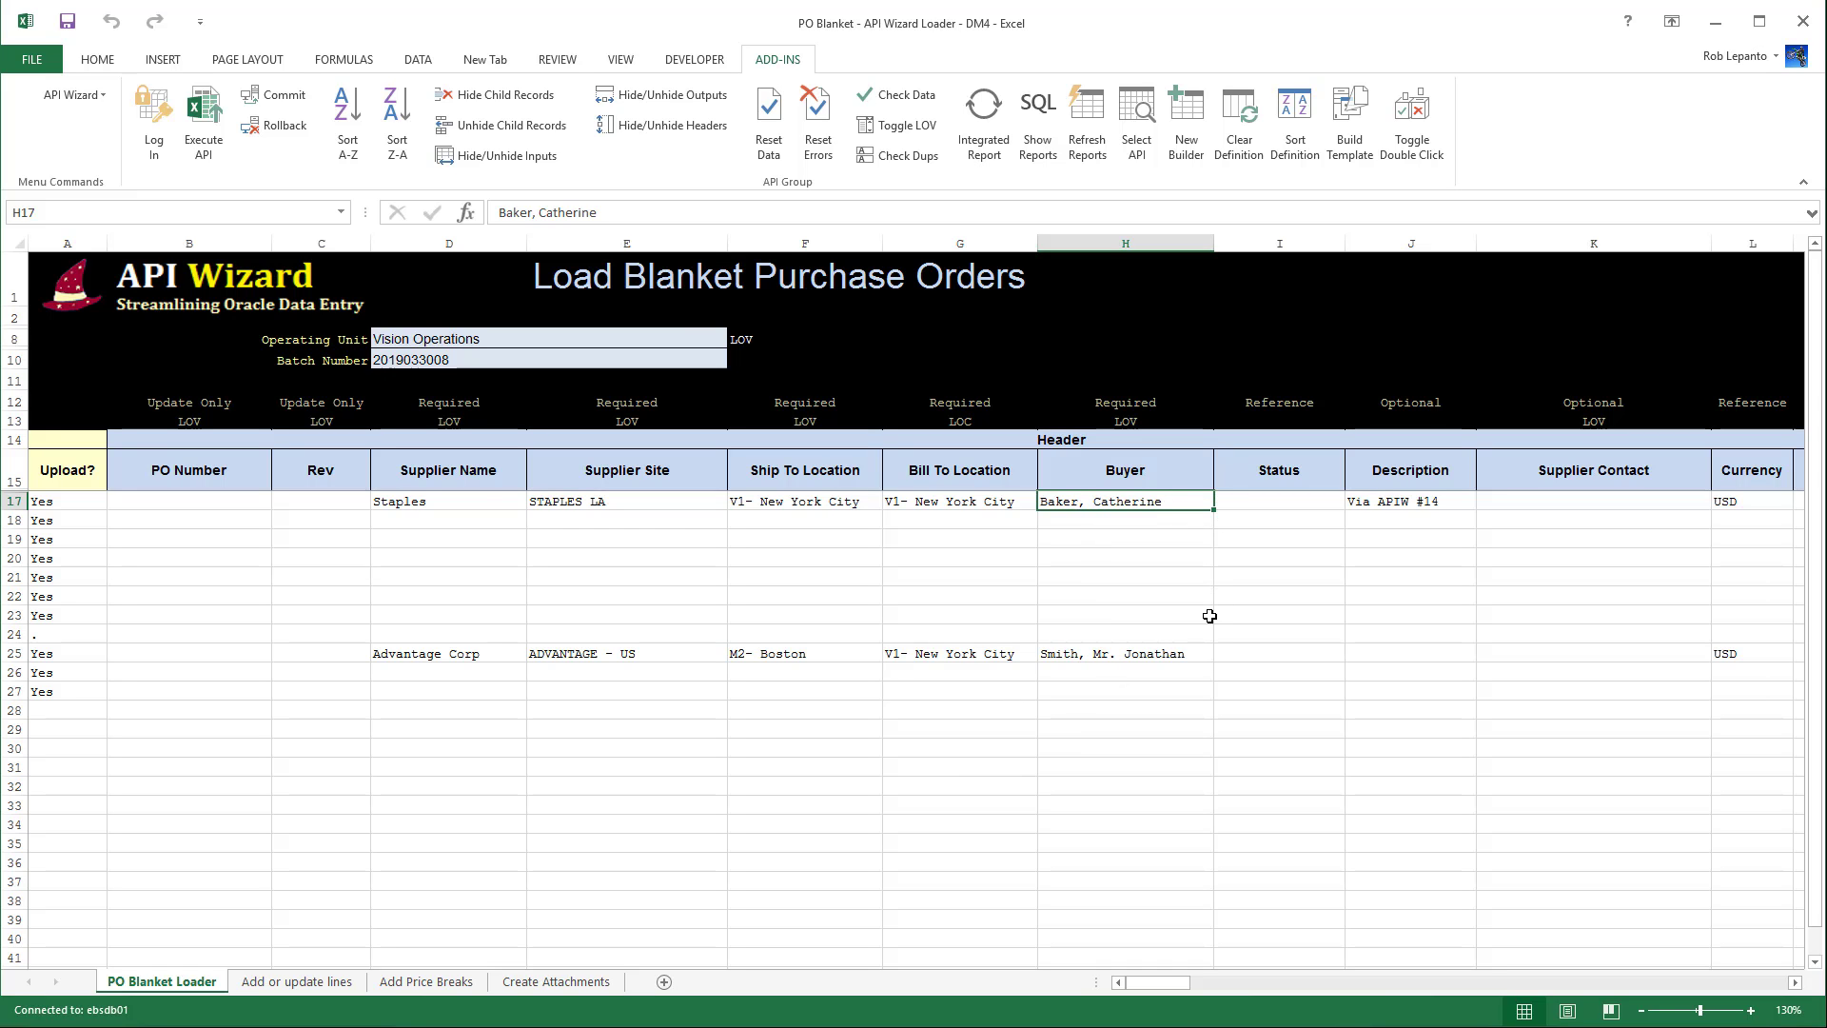
Restore the Staples order's original buyer in row 17 from the list of values, querying the buyer's surname between % wildcards.
double_click(1174, 502)
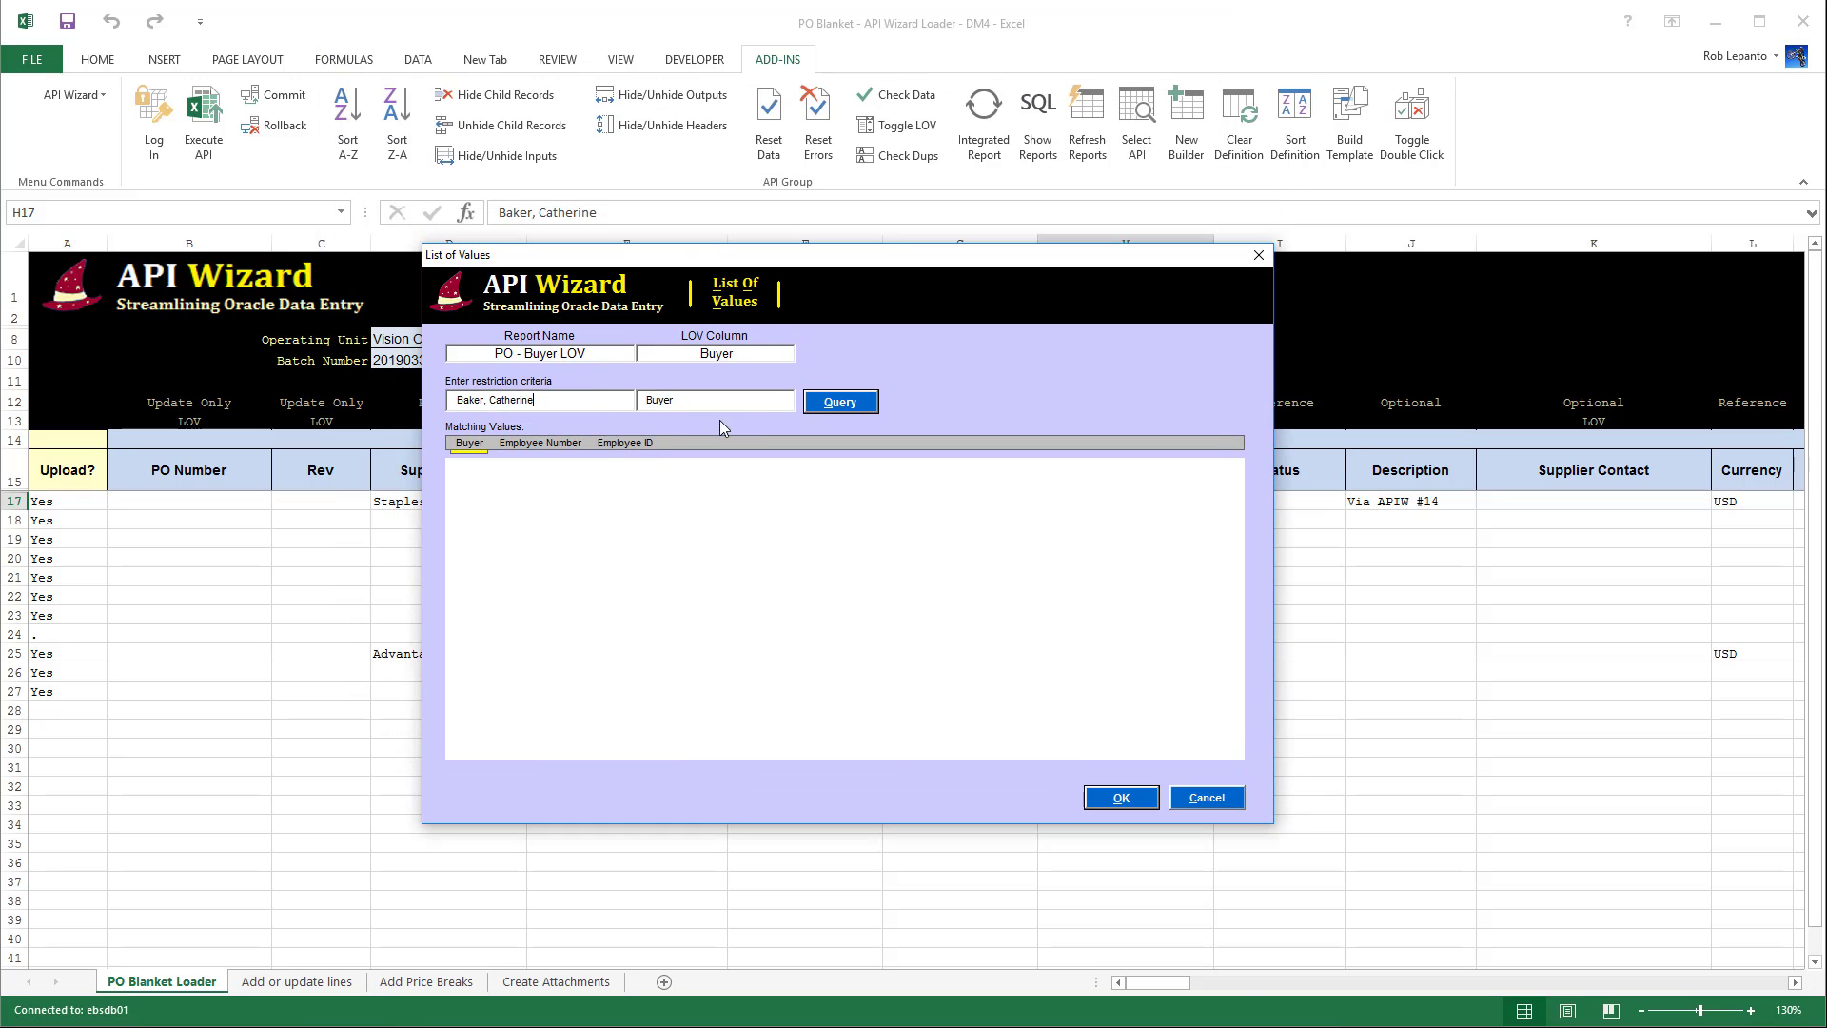
drag(571, 394, 452, 350)
text(%Stock%)
click(843, 404)
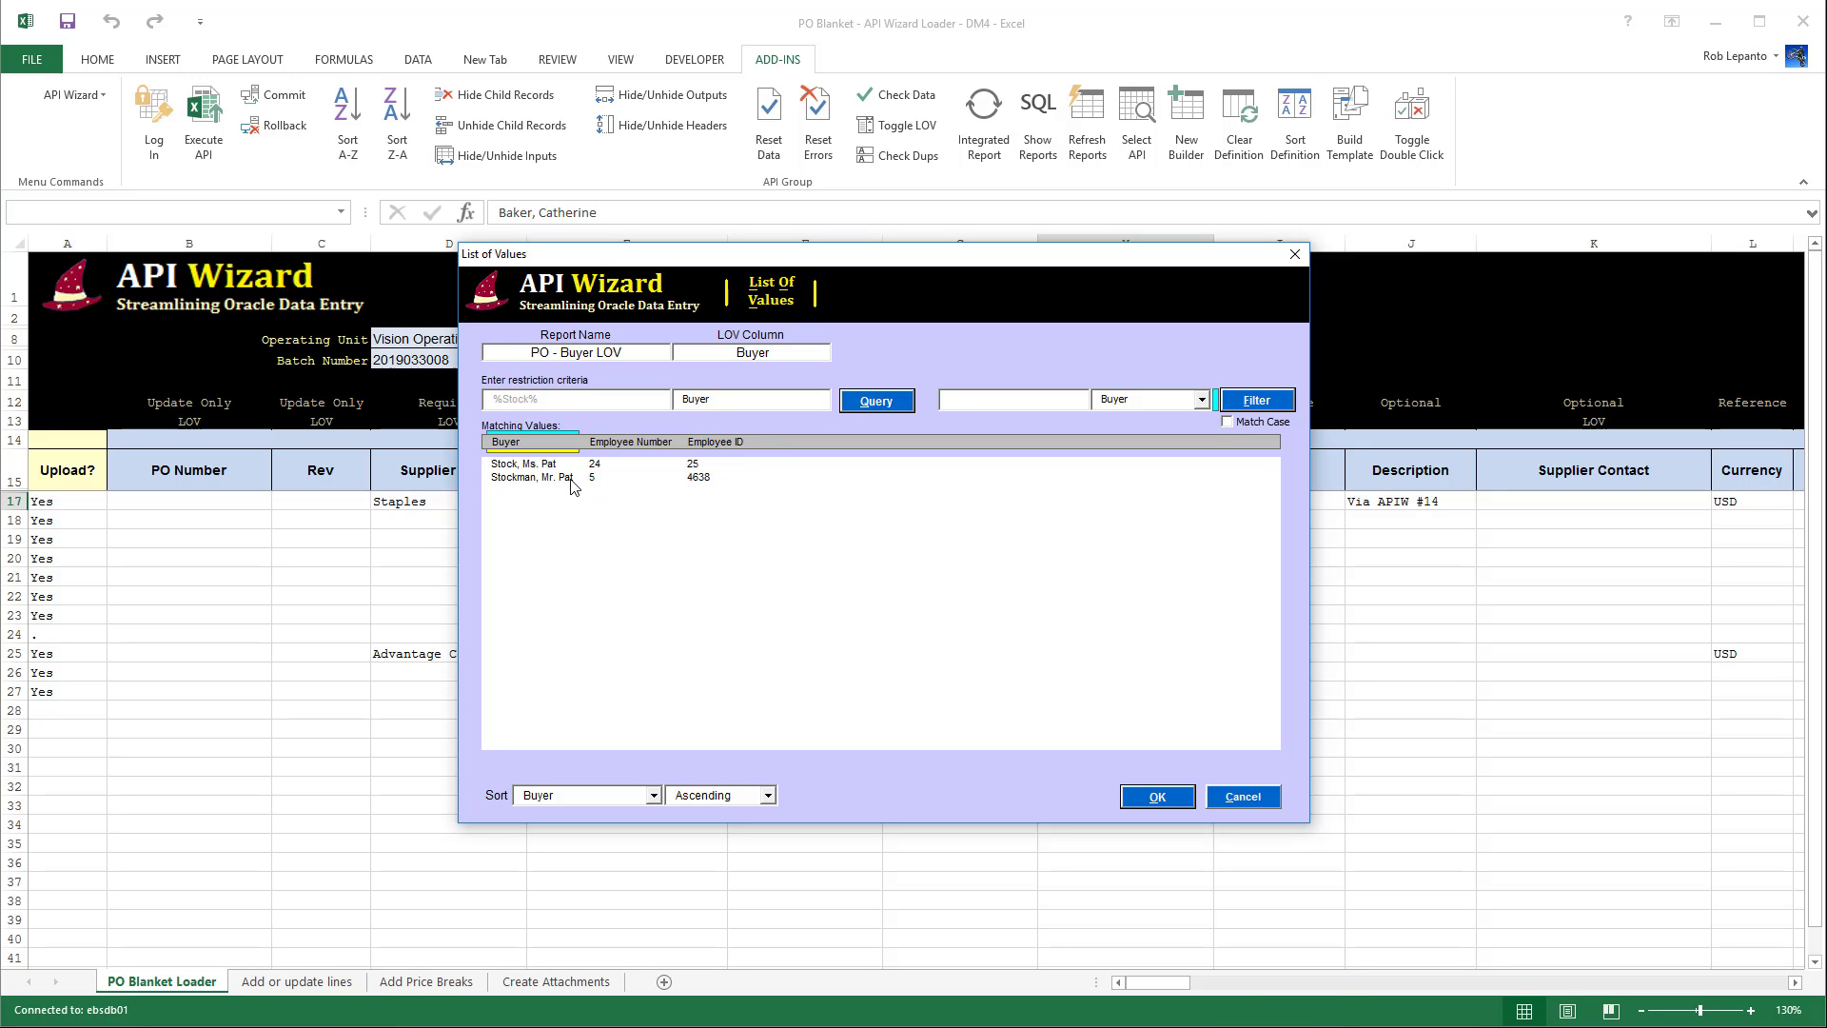
click(525, 464)
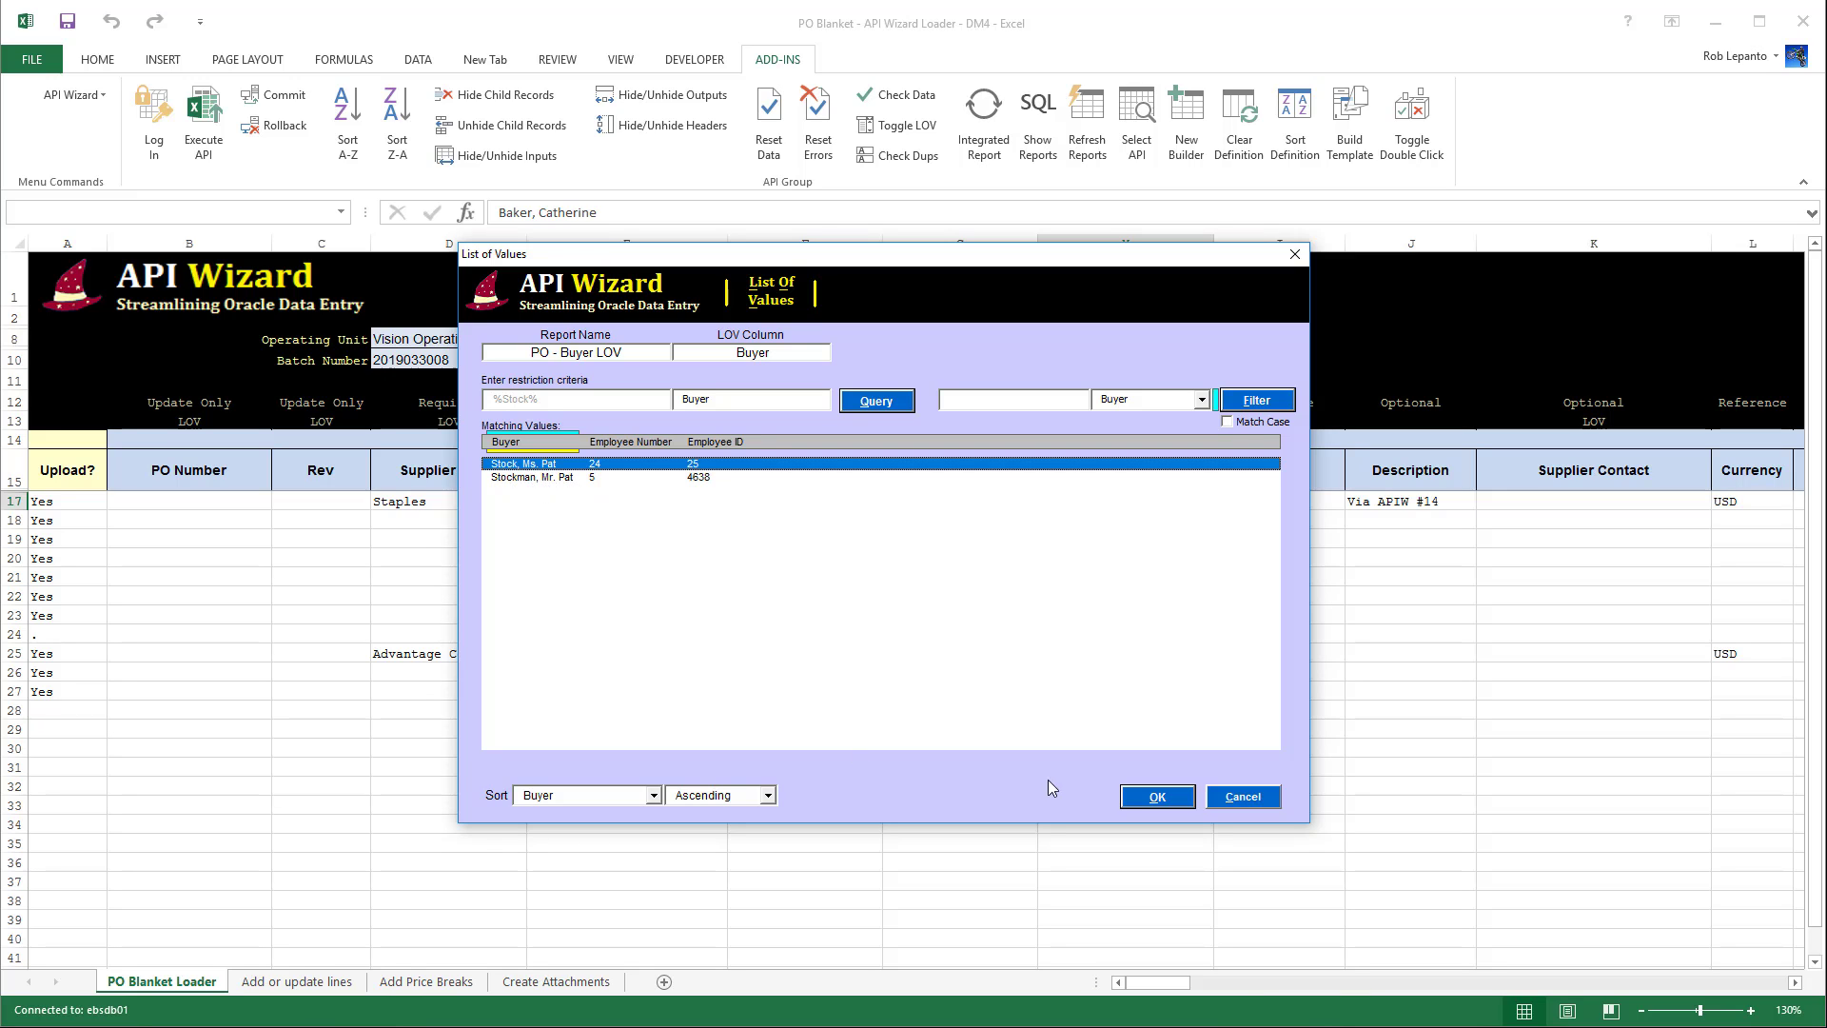
click(1154, 797)
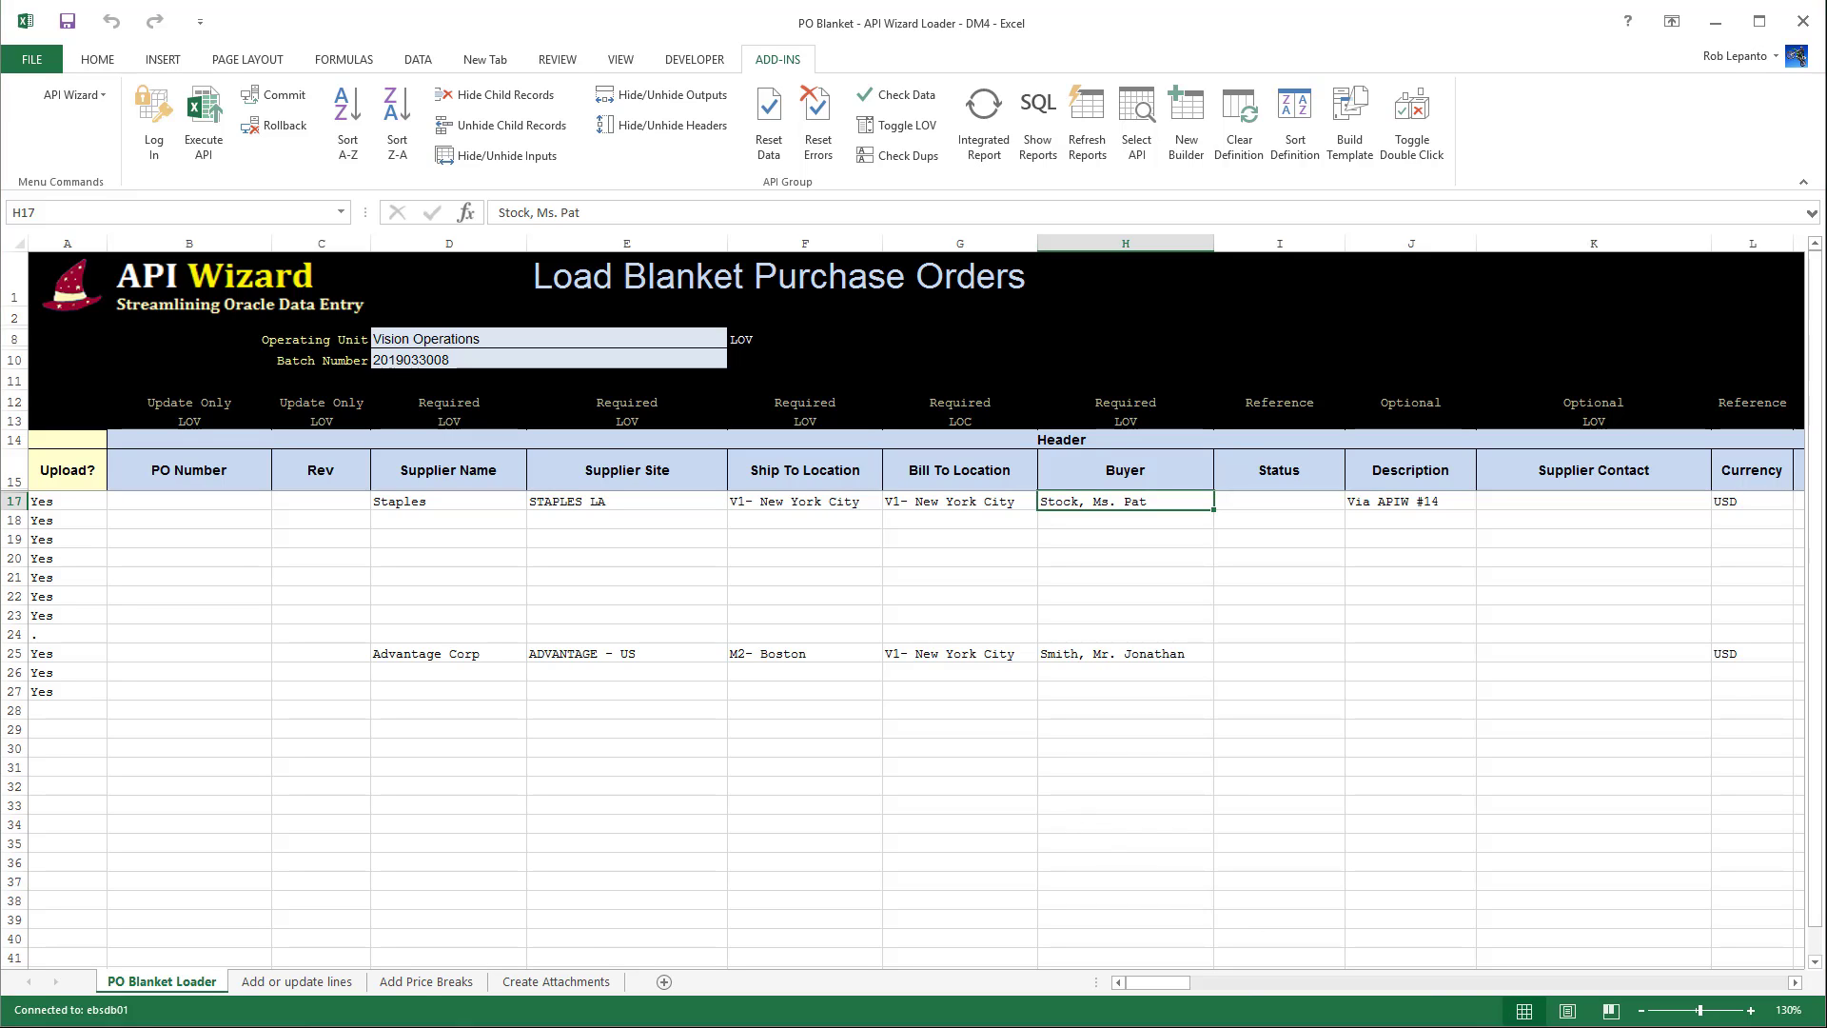
click(240, 558)
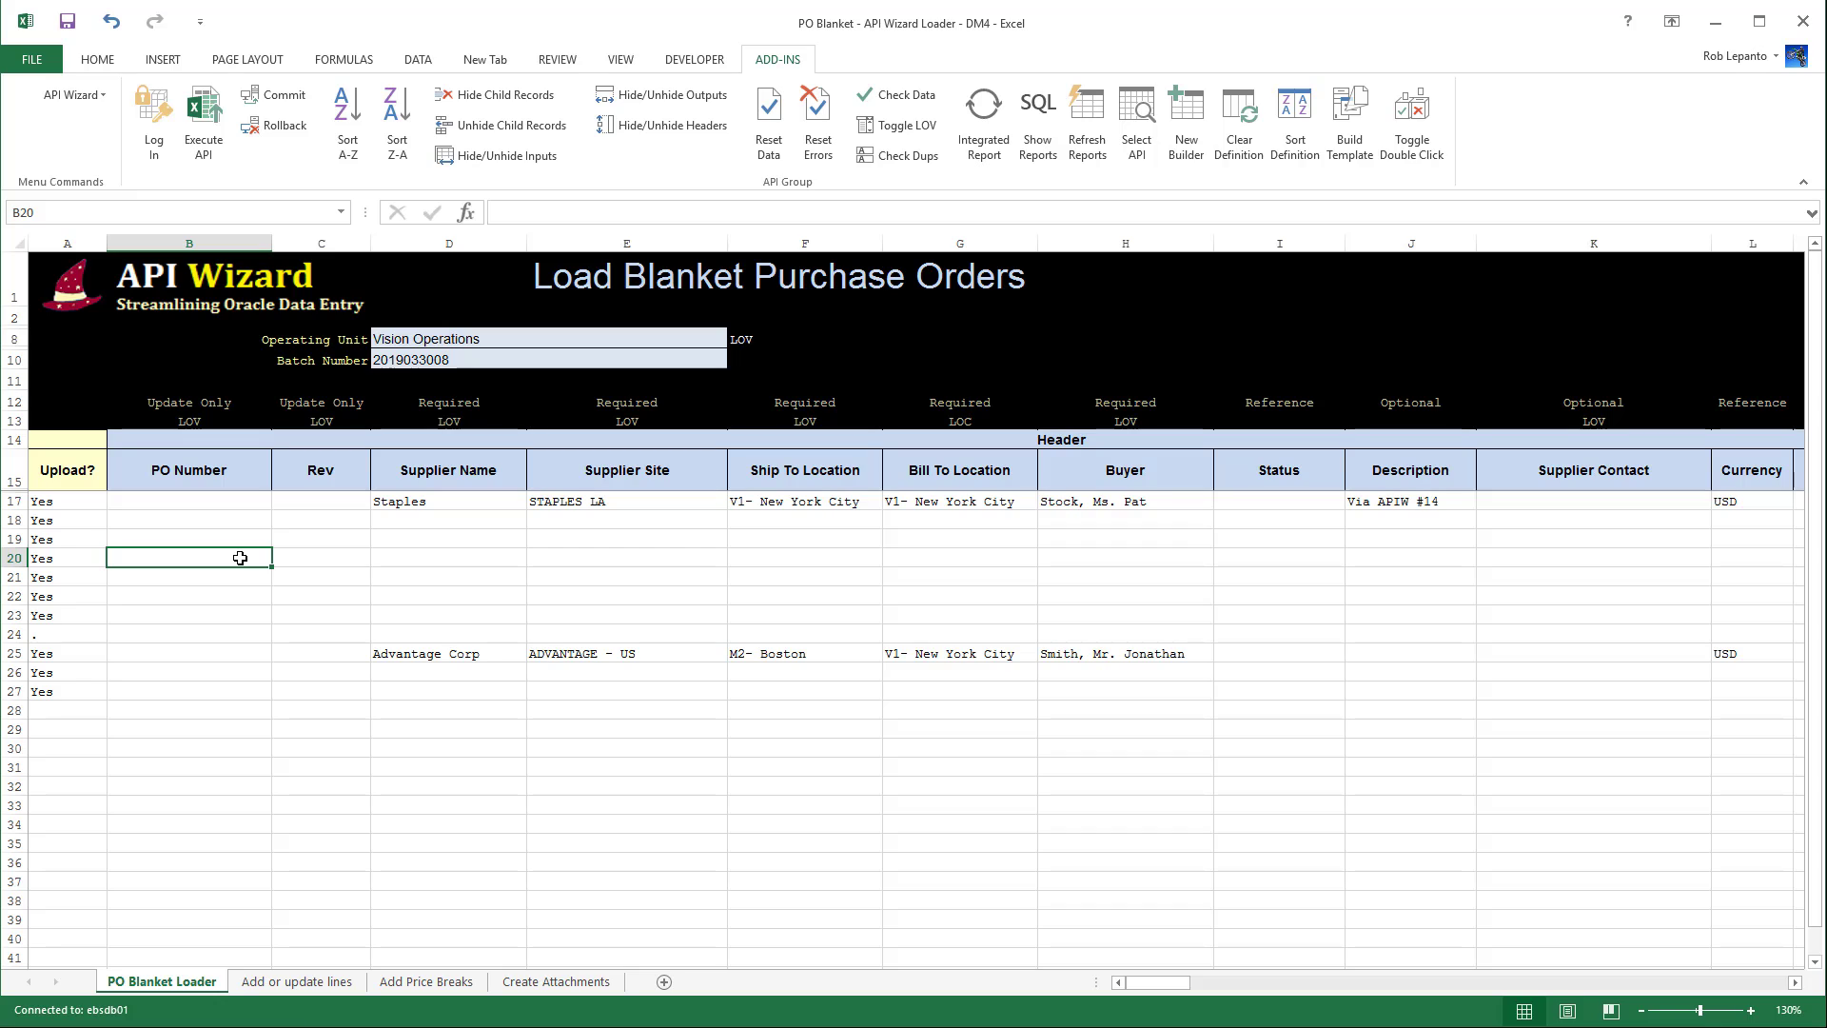
click(205, 148)
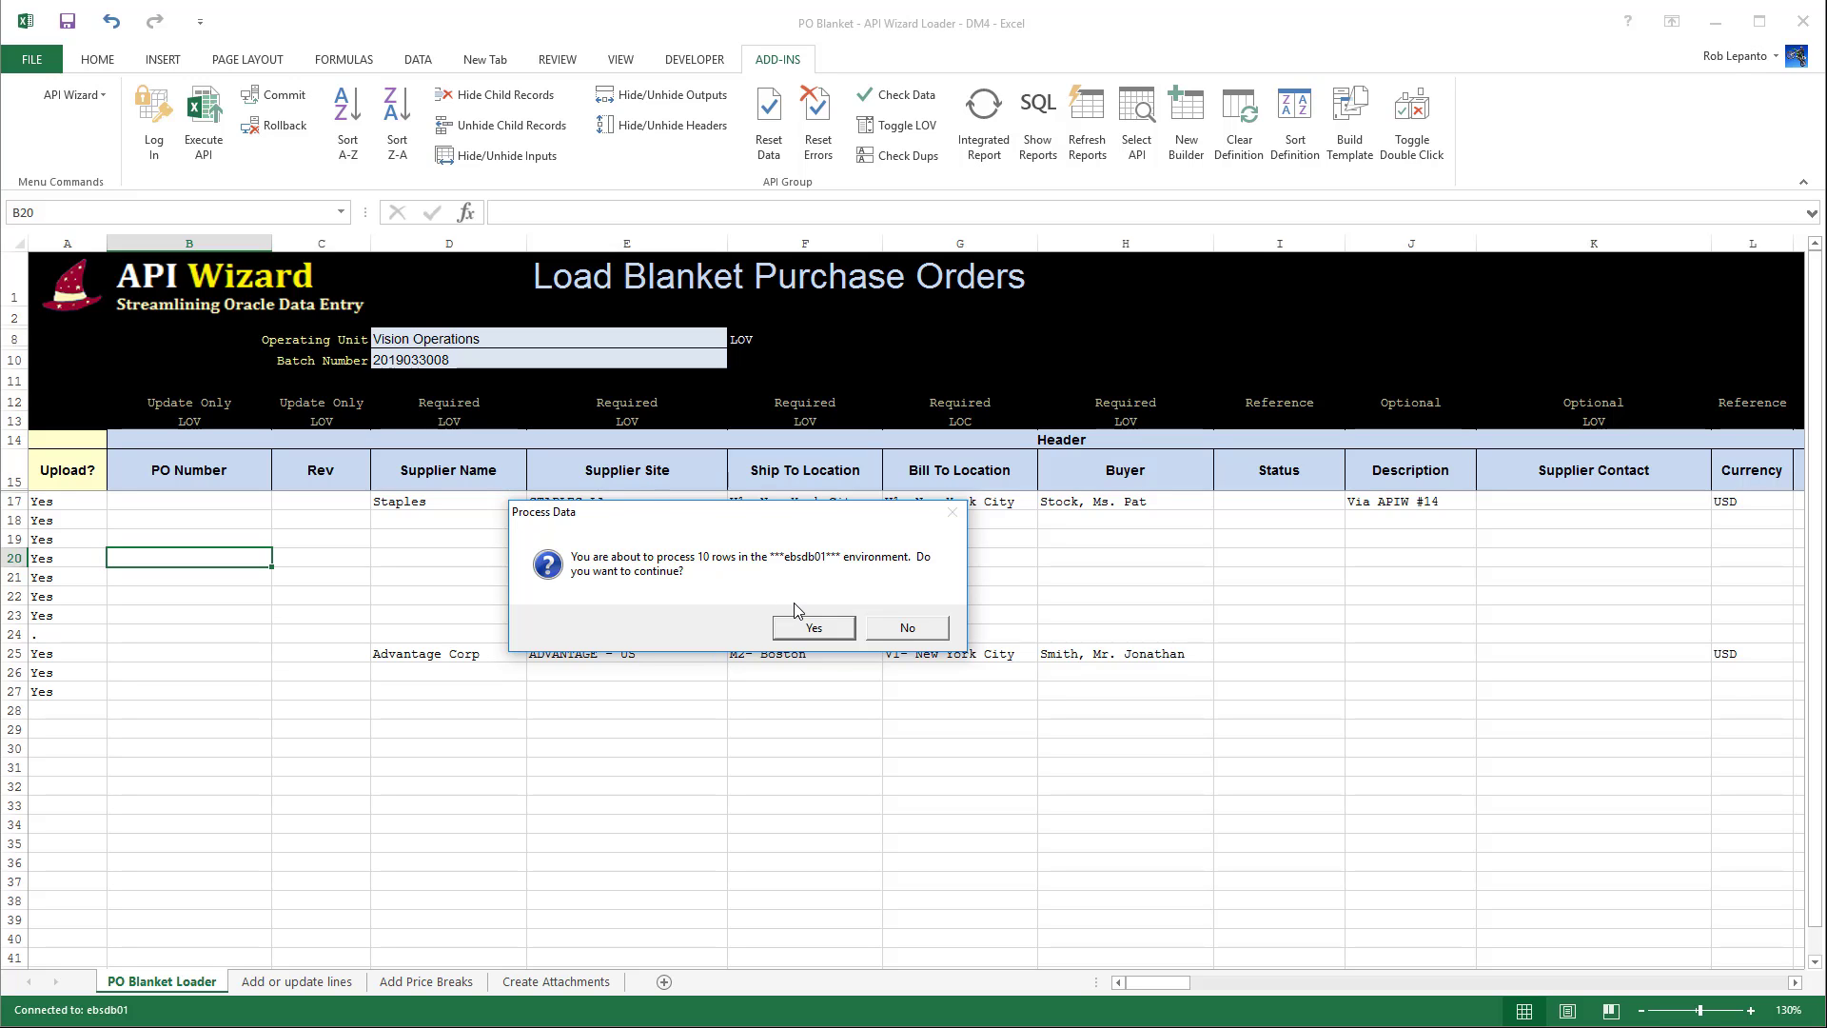
drag(836, 522, 1043, 565)
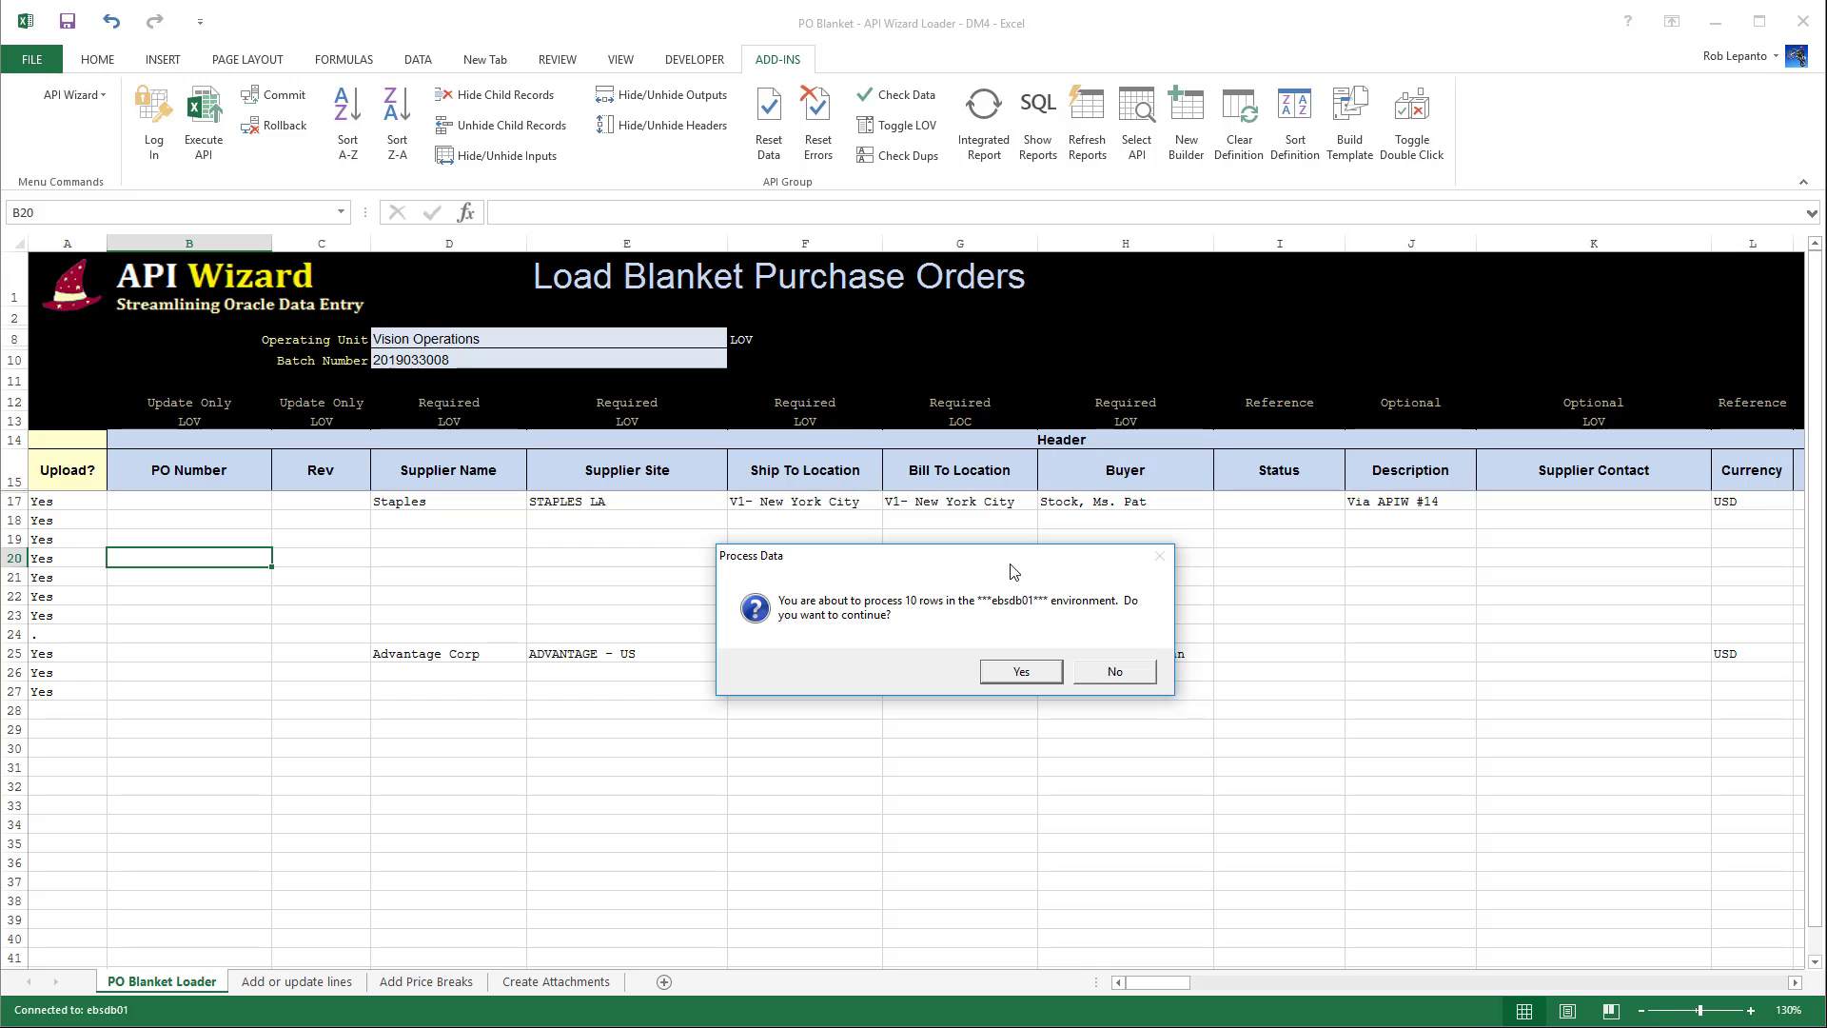
click(1119, 674)
Examine the Status and Messages output columns beyond the price breaks, from row 17 down.
drag(1185, 985, 1620, 995)
drag(1256, 504, 1267, 750)
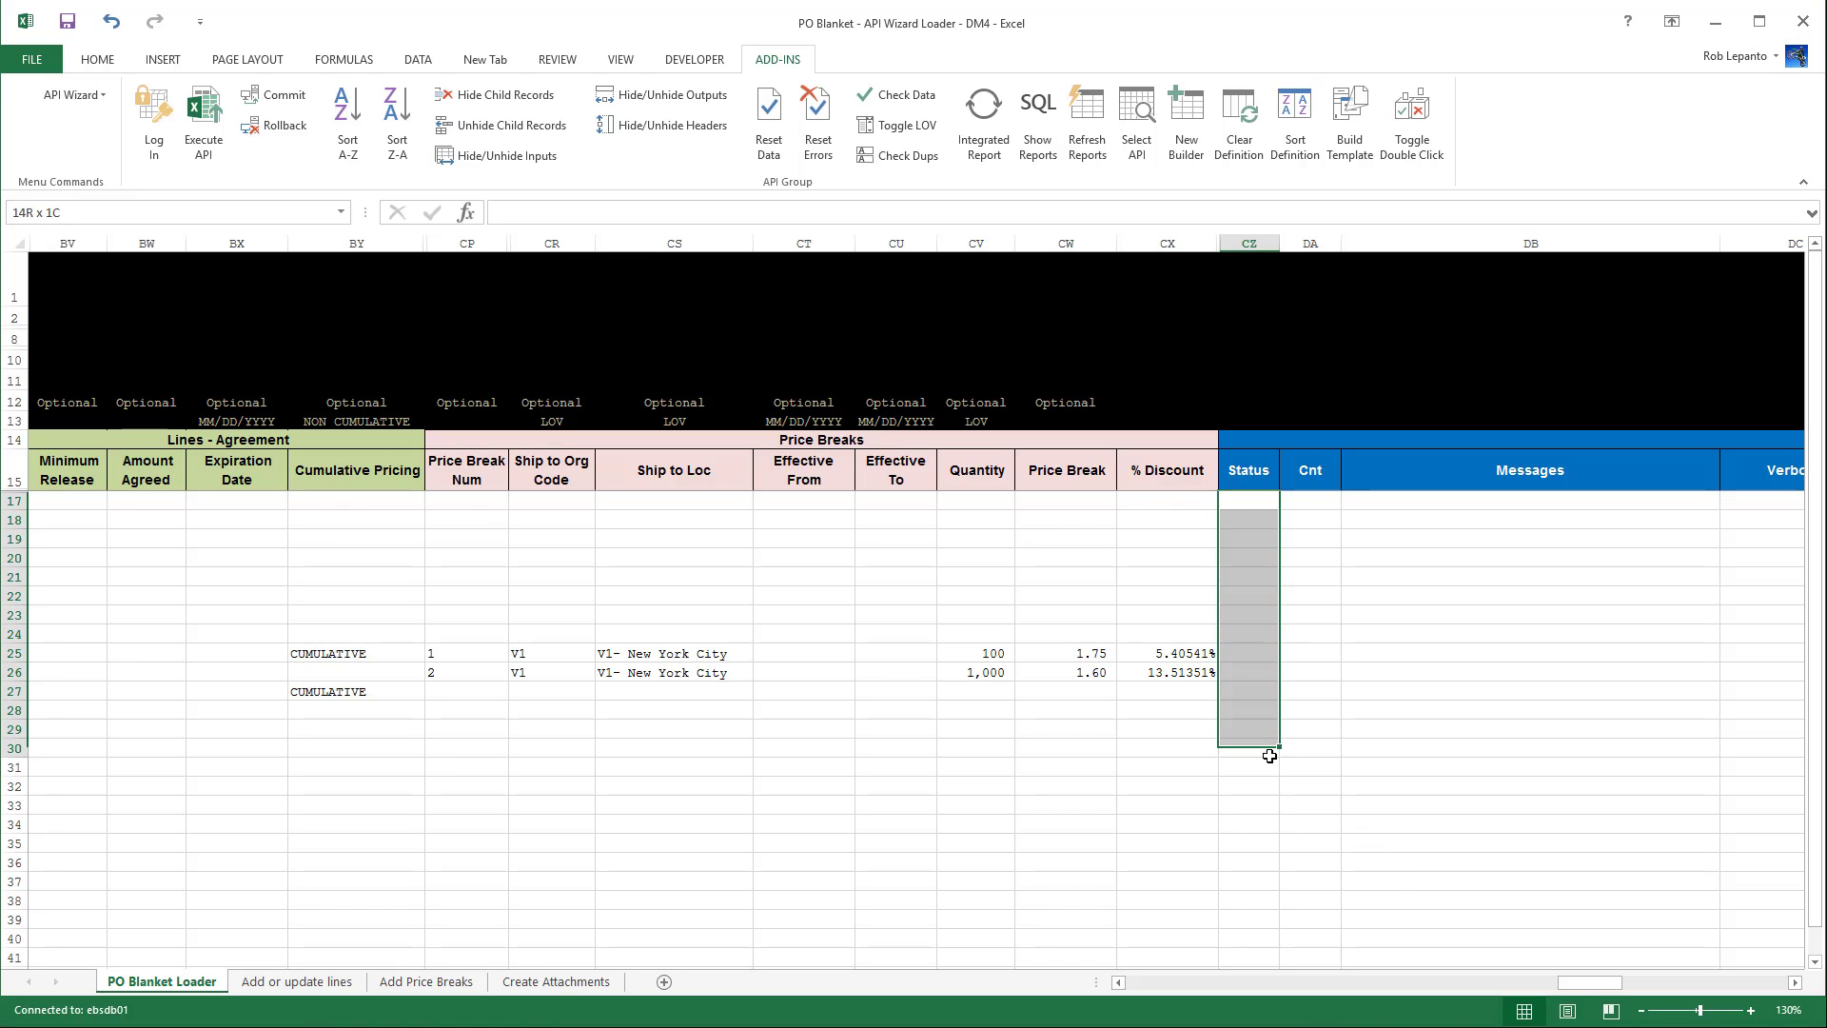
click(1261, 503)
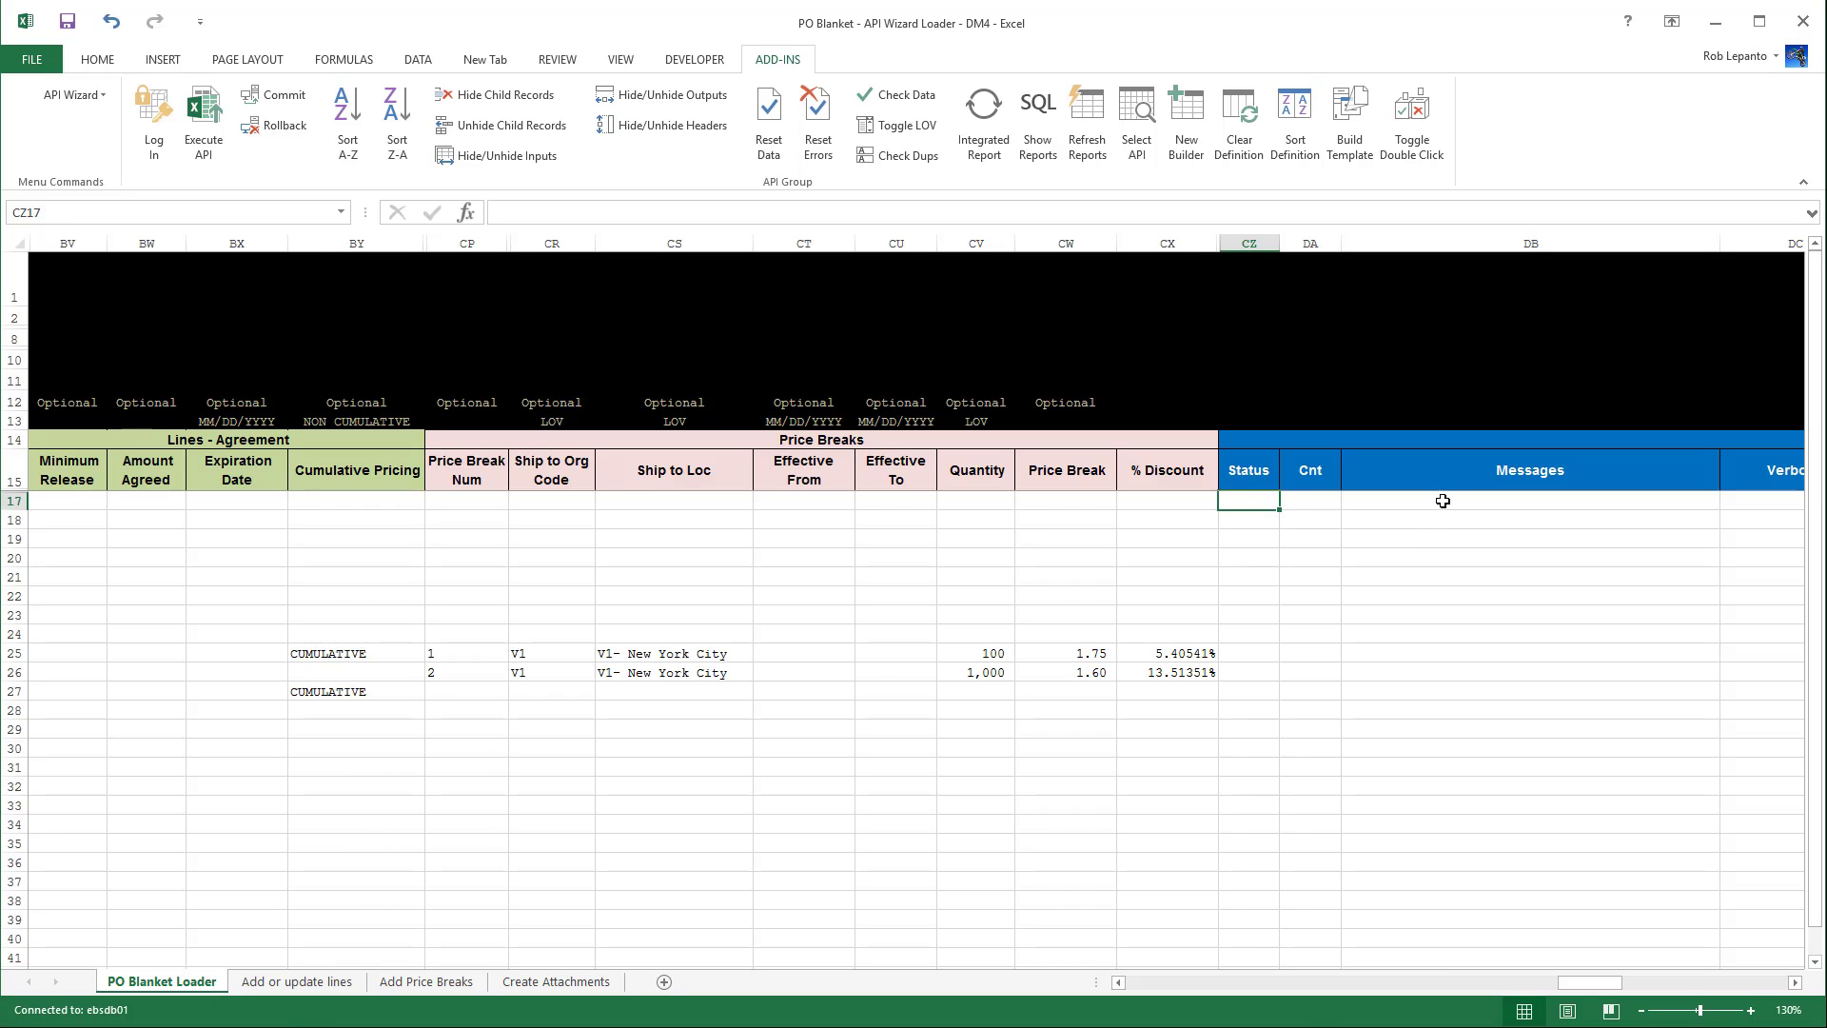
drag(1444, 501, 1449, 749)
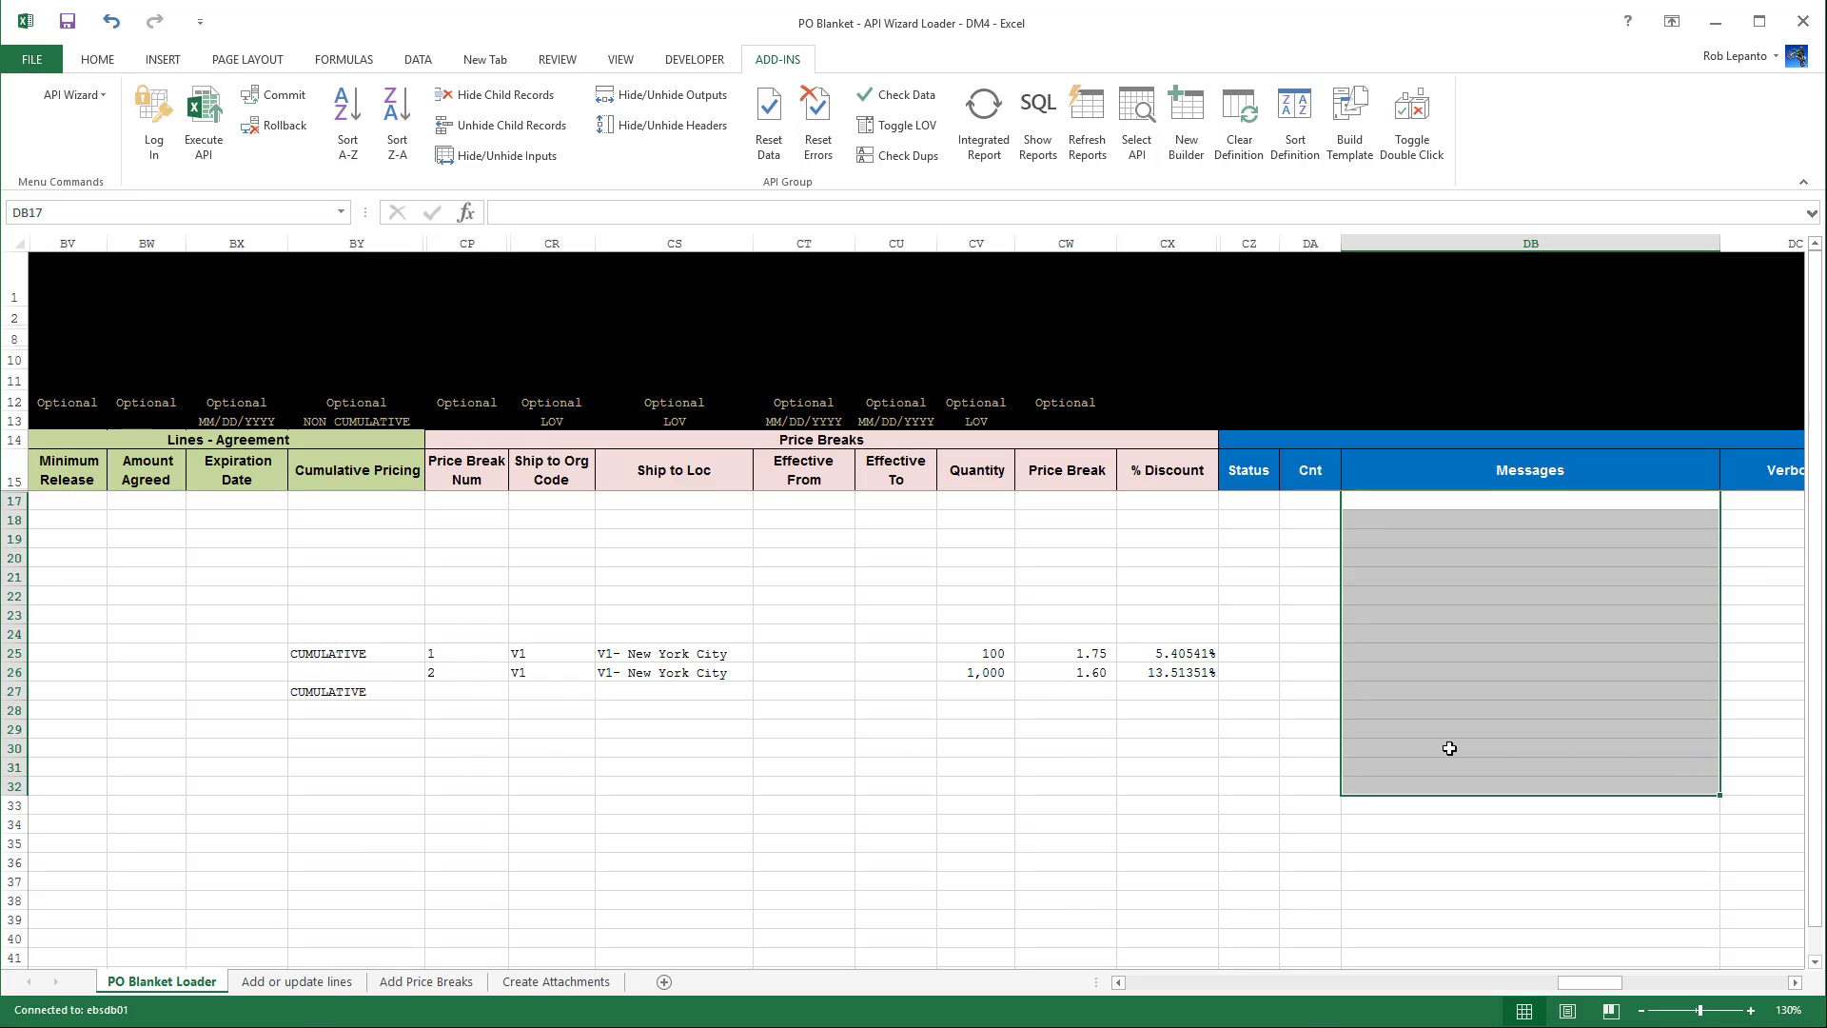
Execute the API for both purchase orders and confirm processing the rows in the ebsdb01 environment.
drag(1554, 985, 1123, 1007)
click(712, 672)
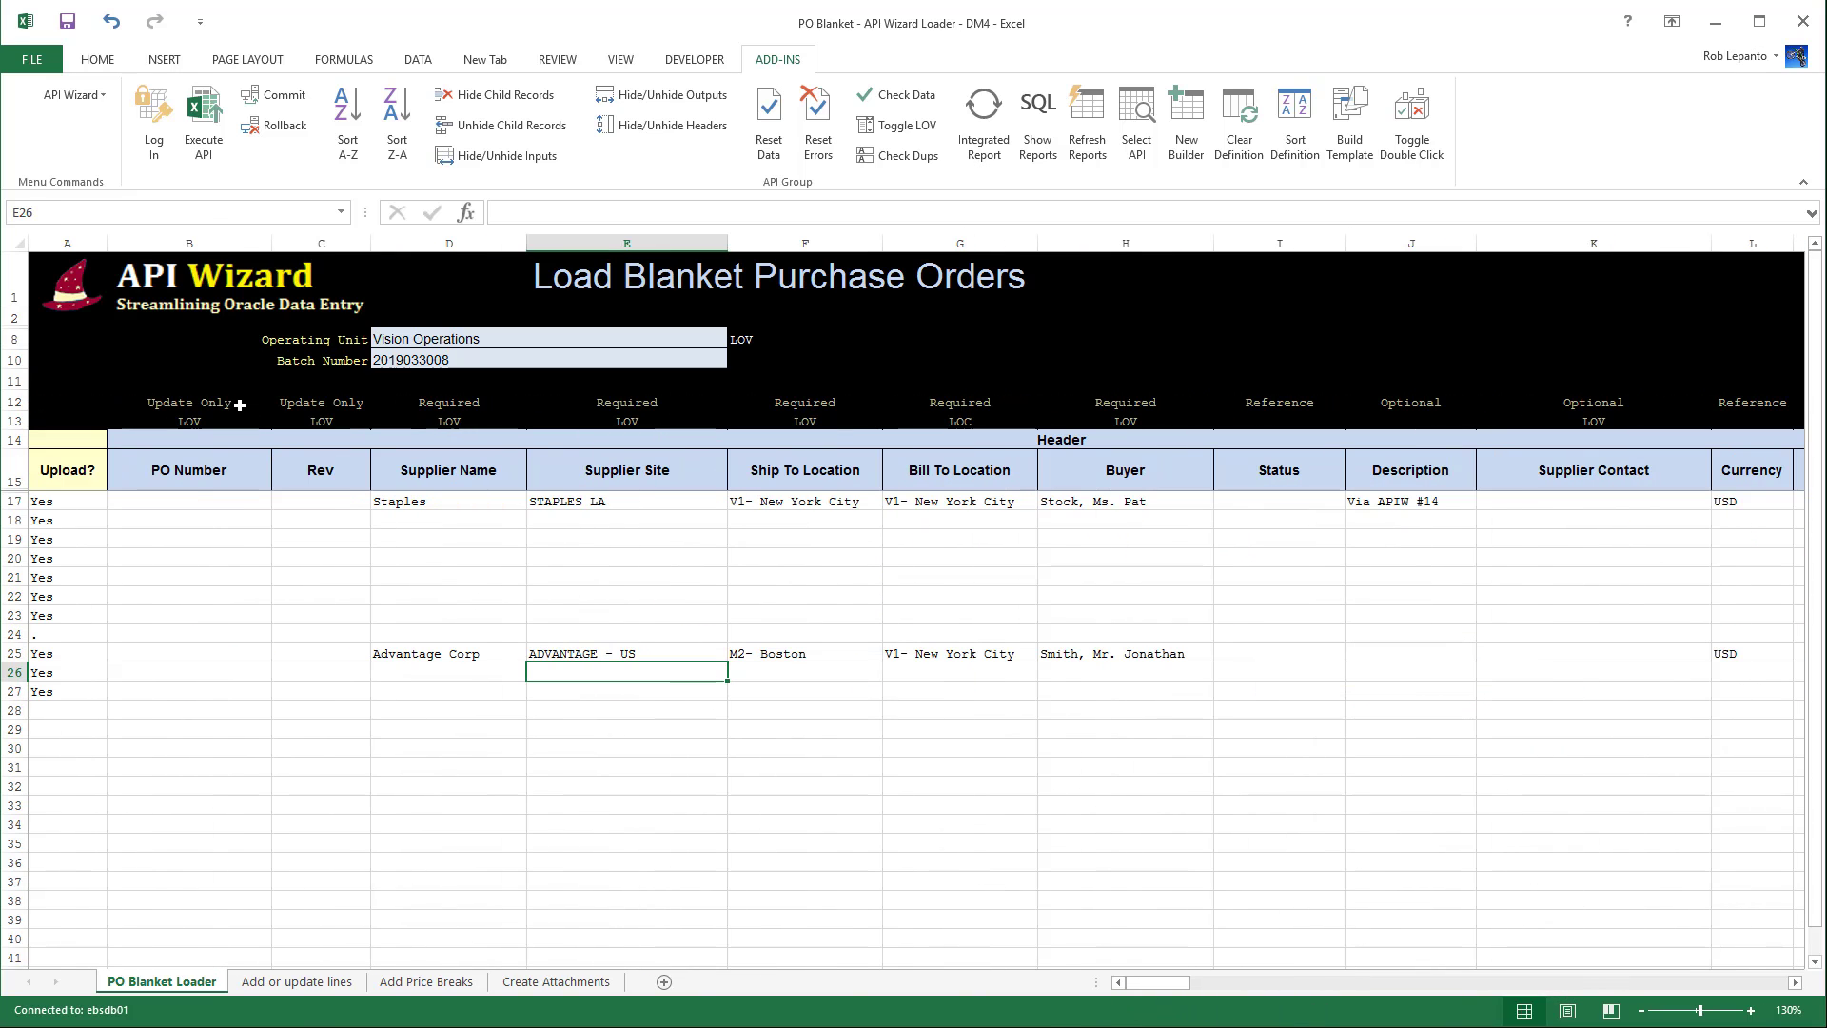
click(205, 136)
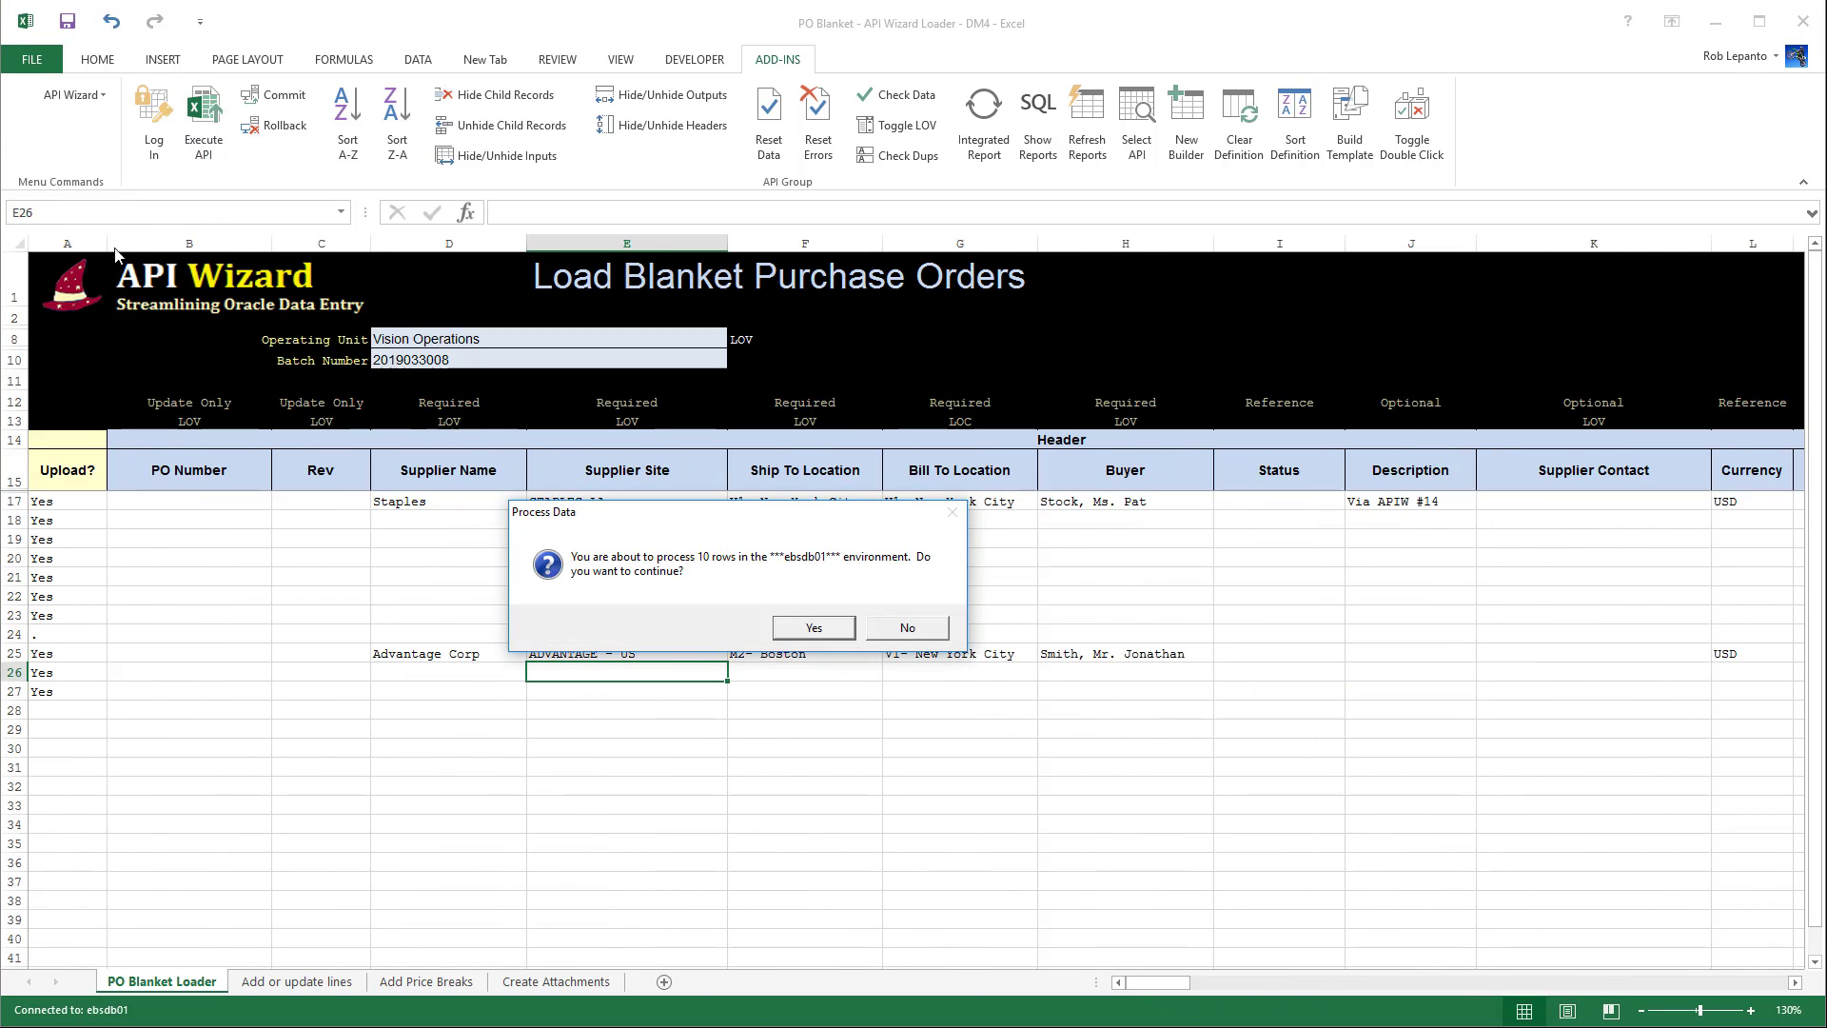
click(814, 628)
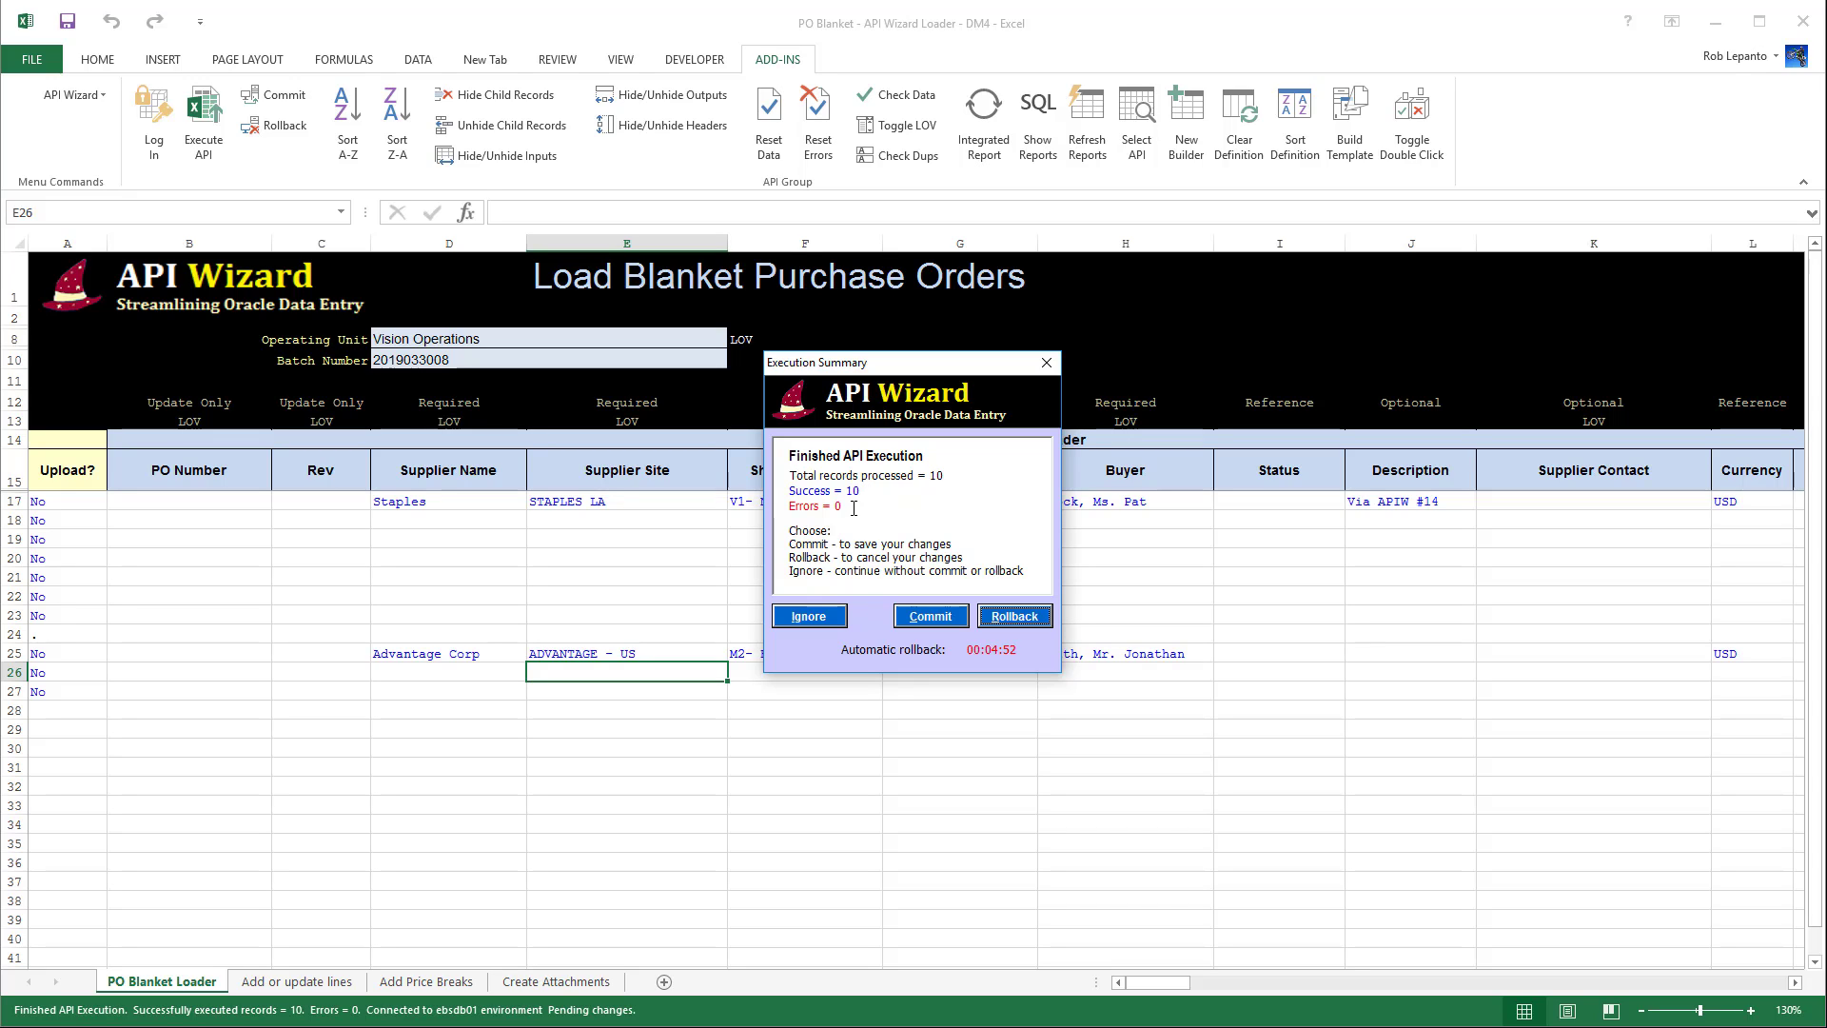
Commit the executed blanket purchase order records to Oracle and confirm.
click(929, 616)
click(748, 616)
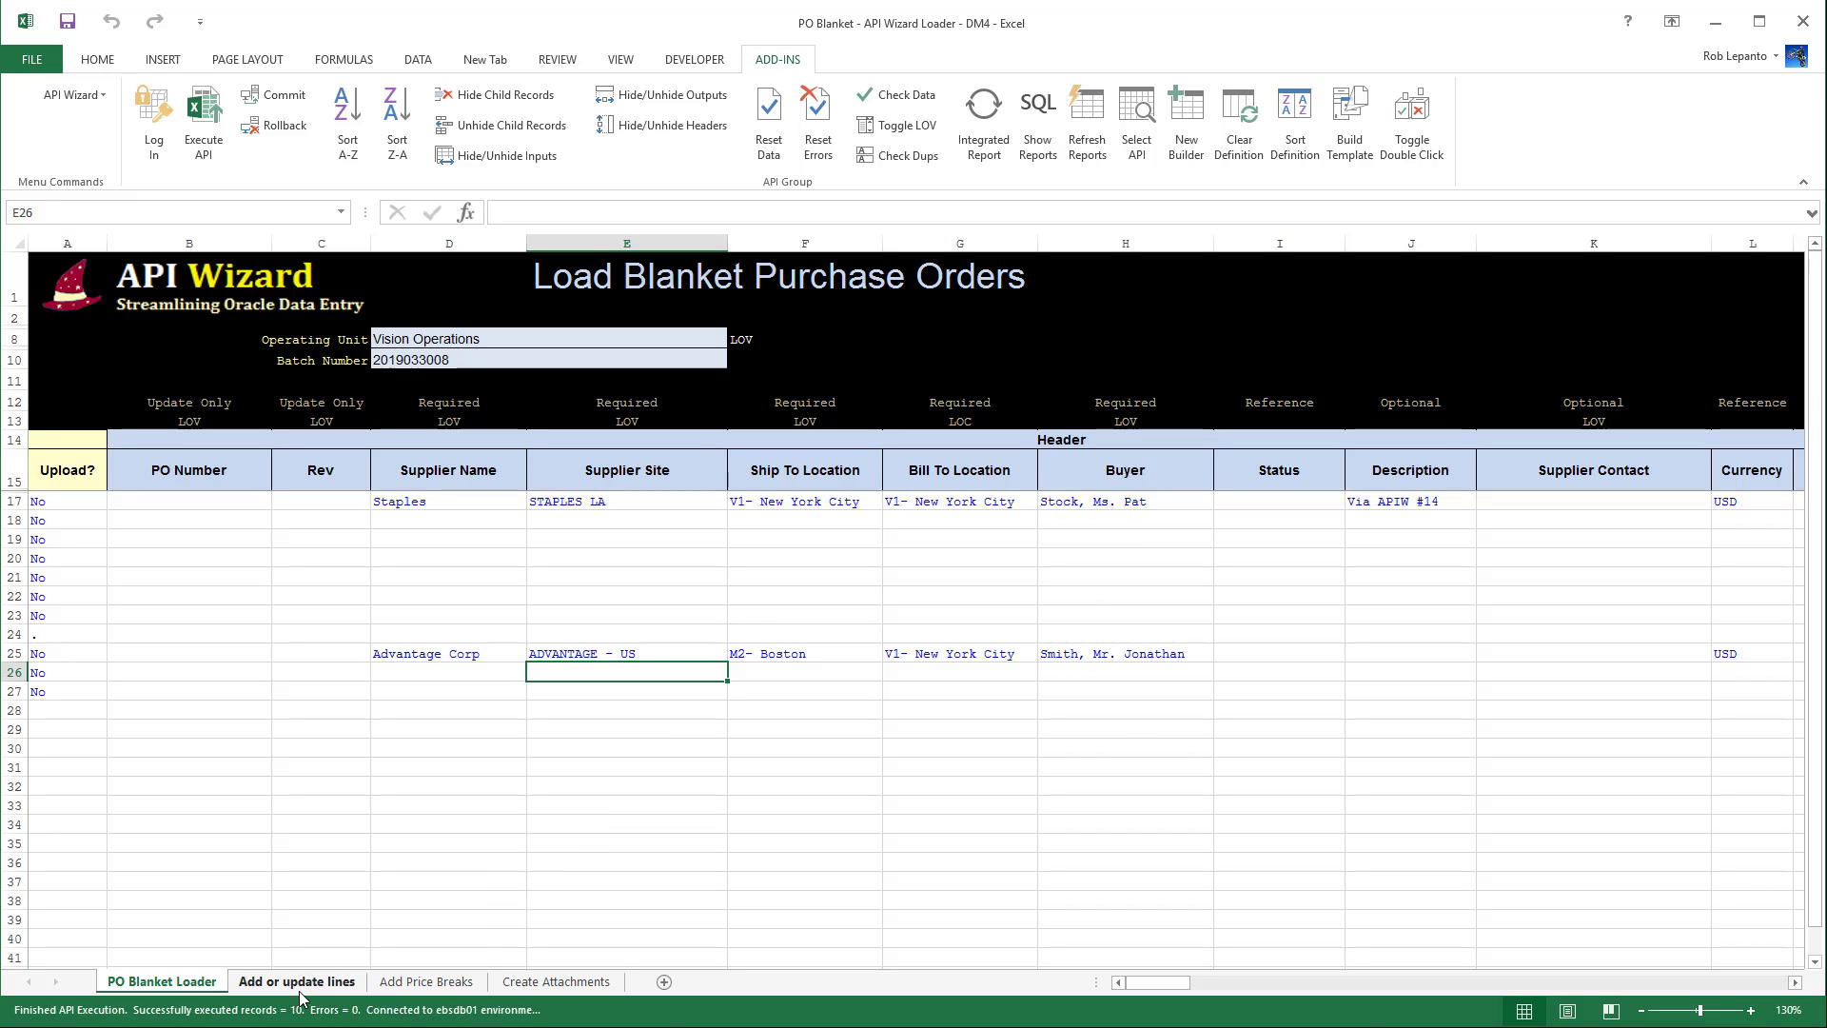
Examine the Add or update lines sheet: the PO numbers, the blanket line columns for adding or updating lines, and the price break columns.
click(259, 989)
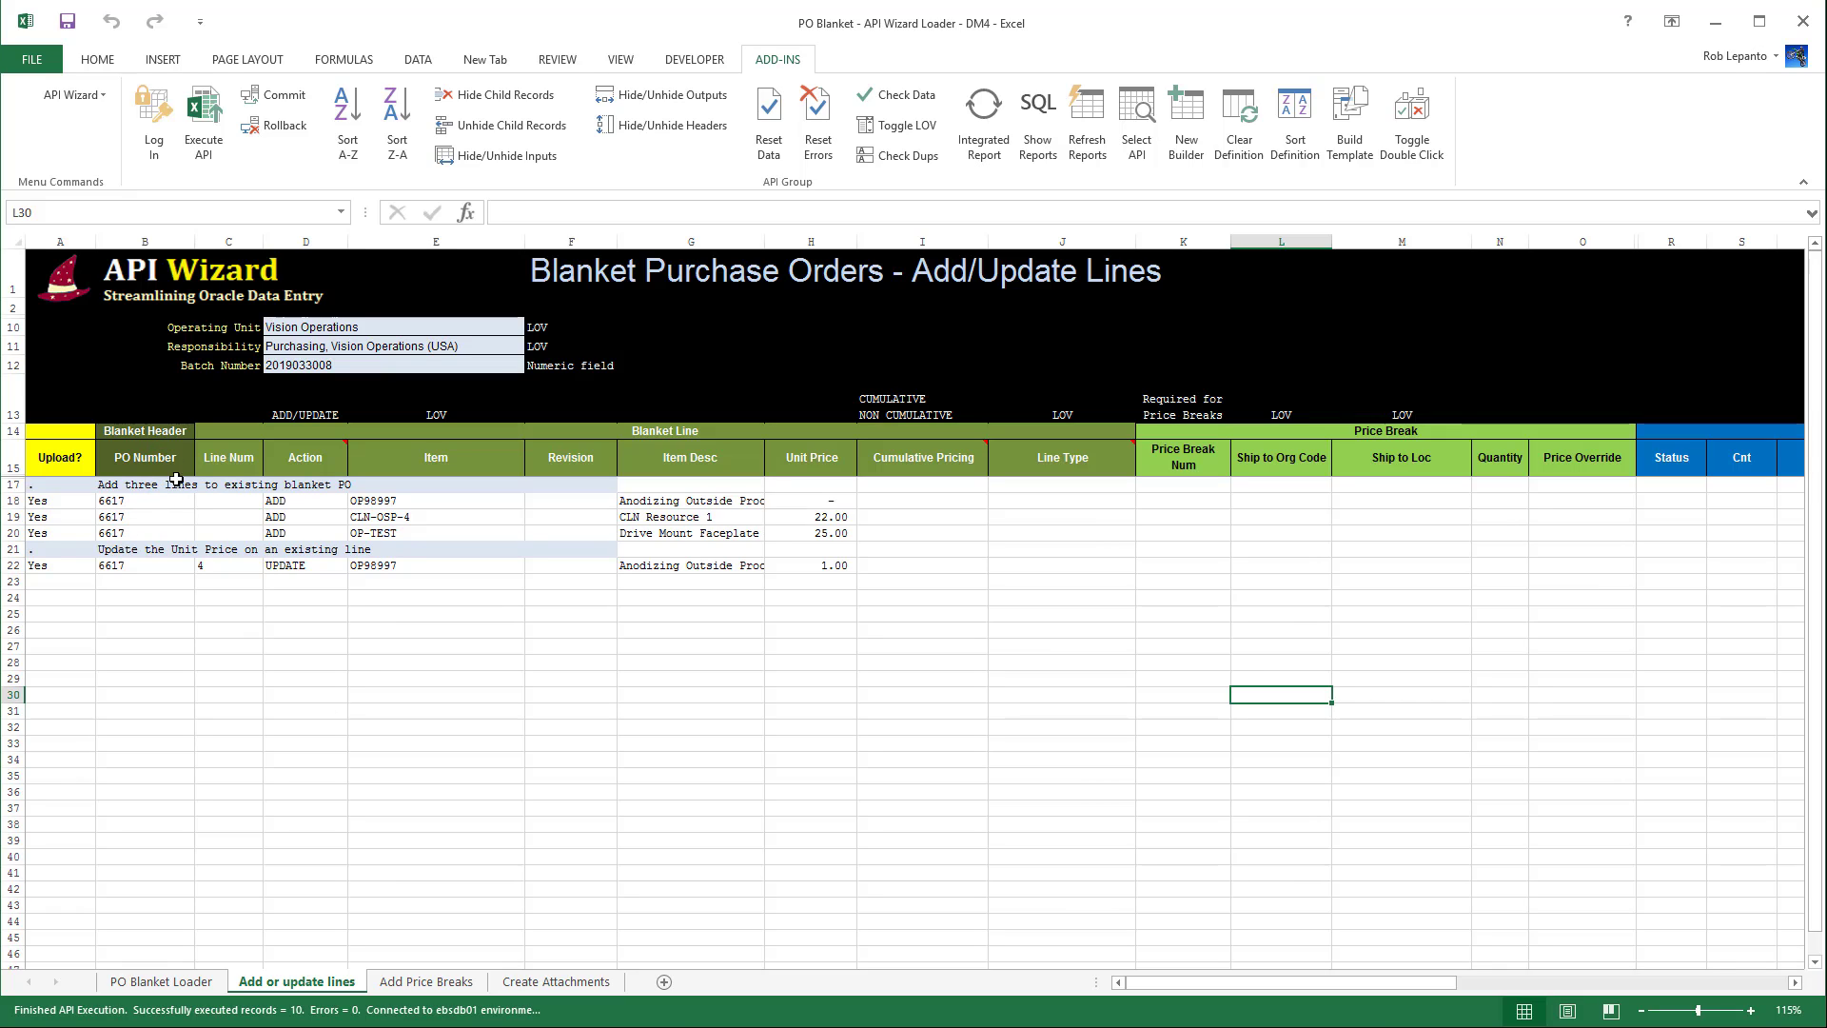
drag(161, 499, 152, 792)
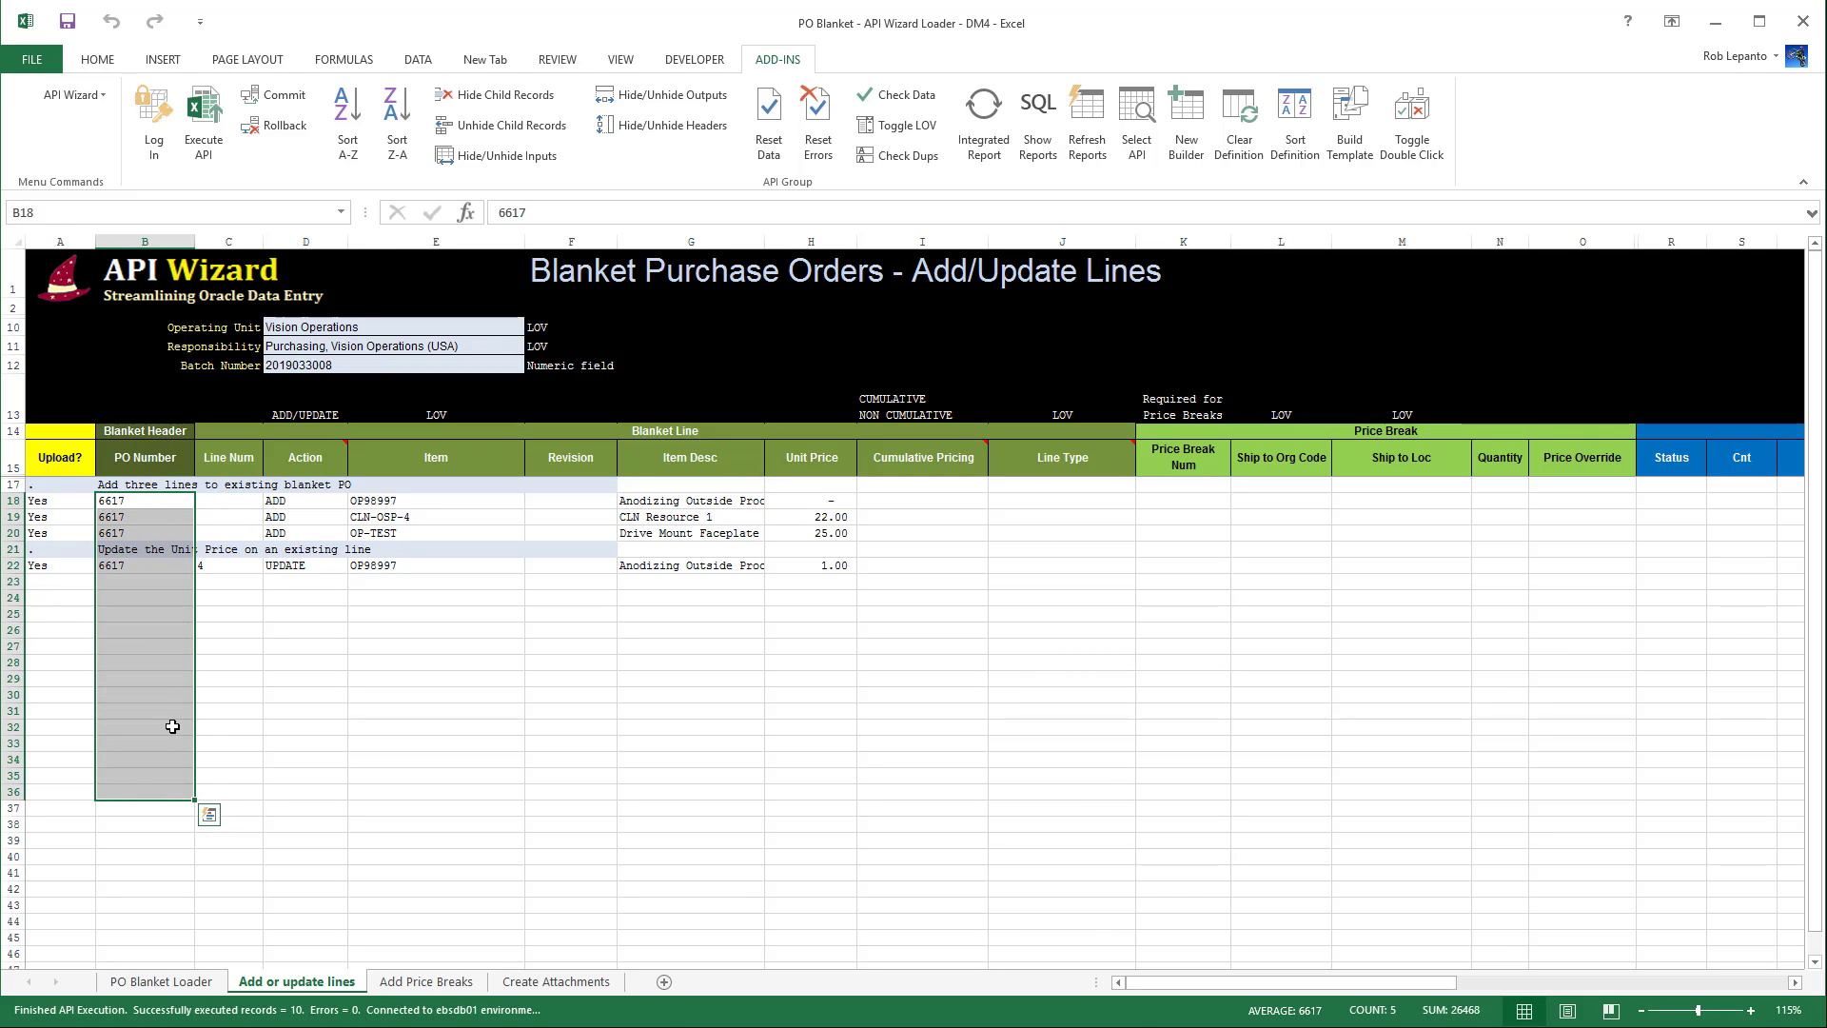
drag(240, 501, 1039, 564)
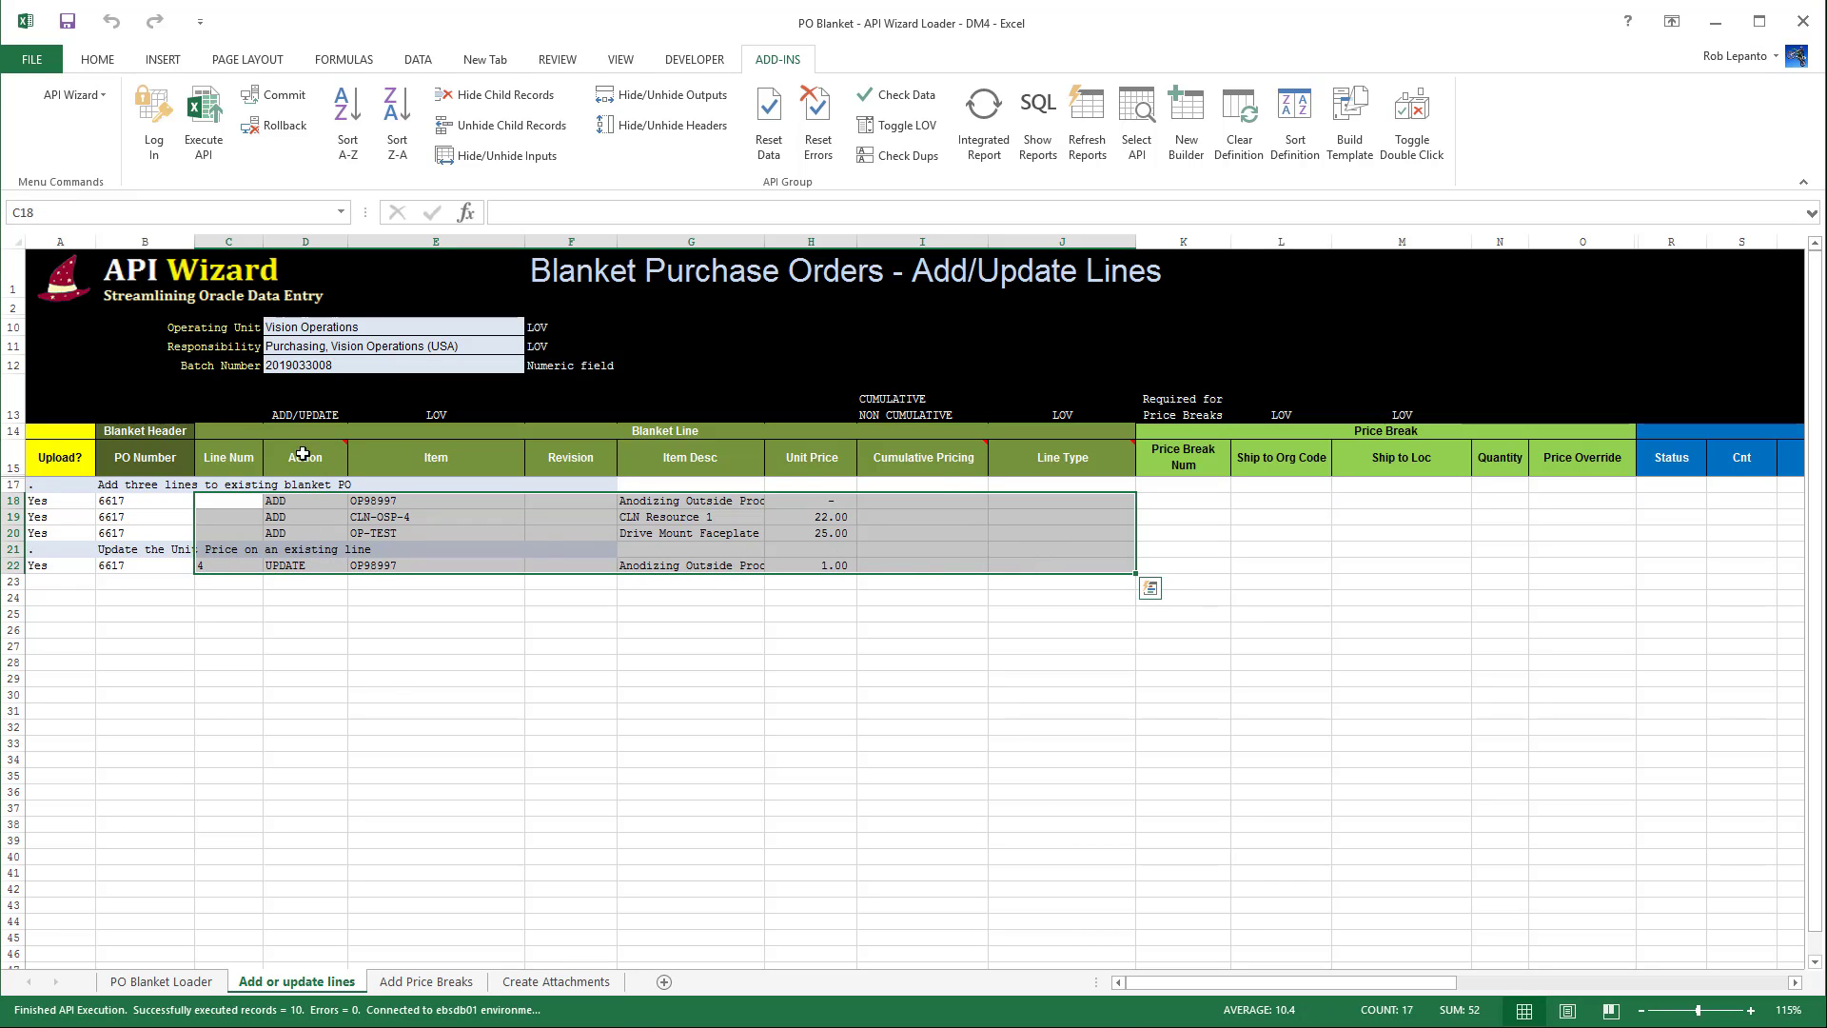
click(1167, 502)
drag(1272, 499, 1464, 547)
click(1282, 646)
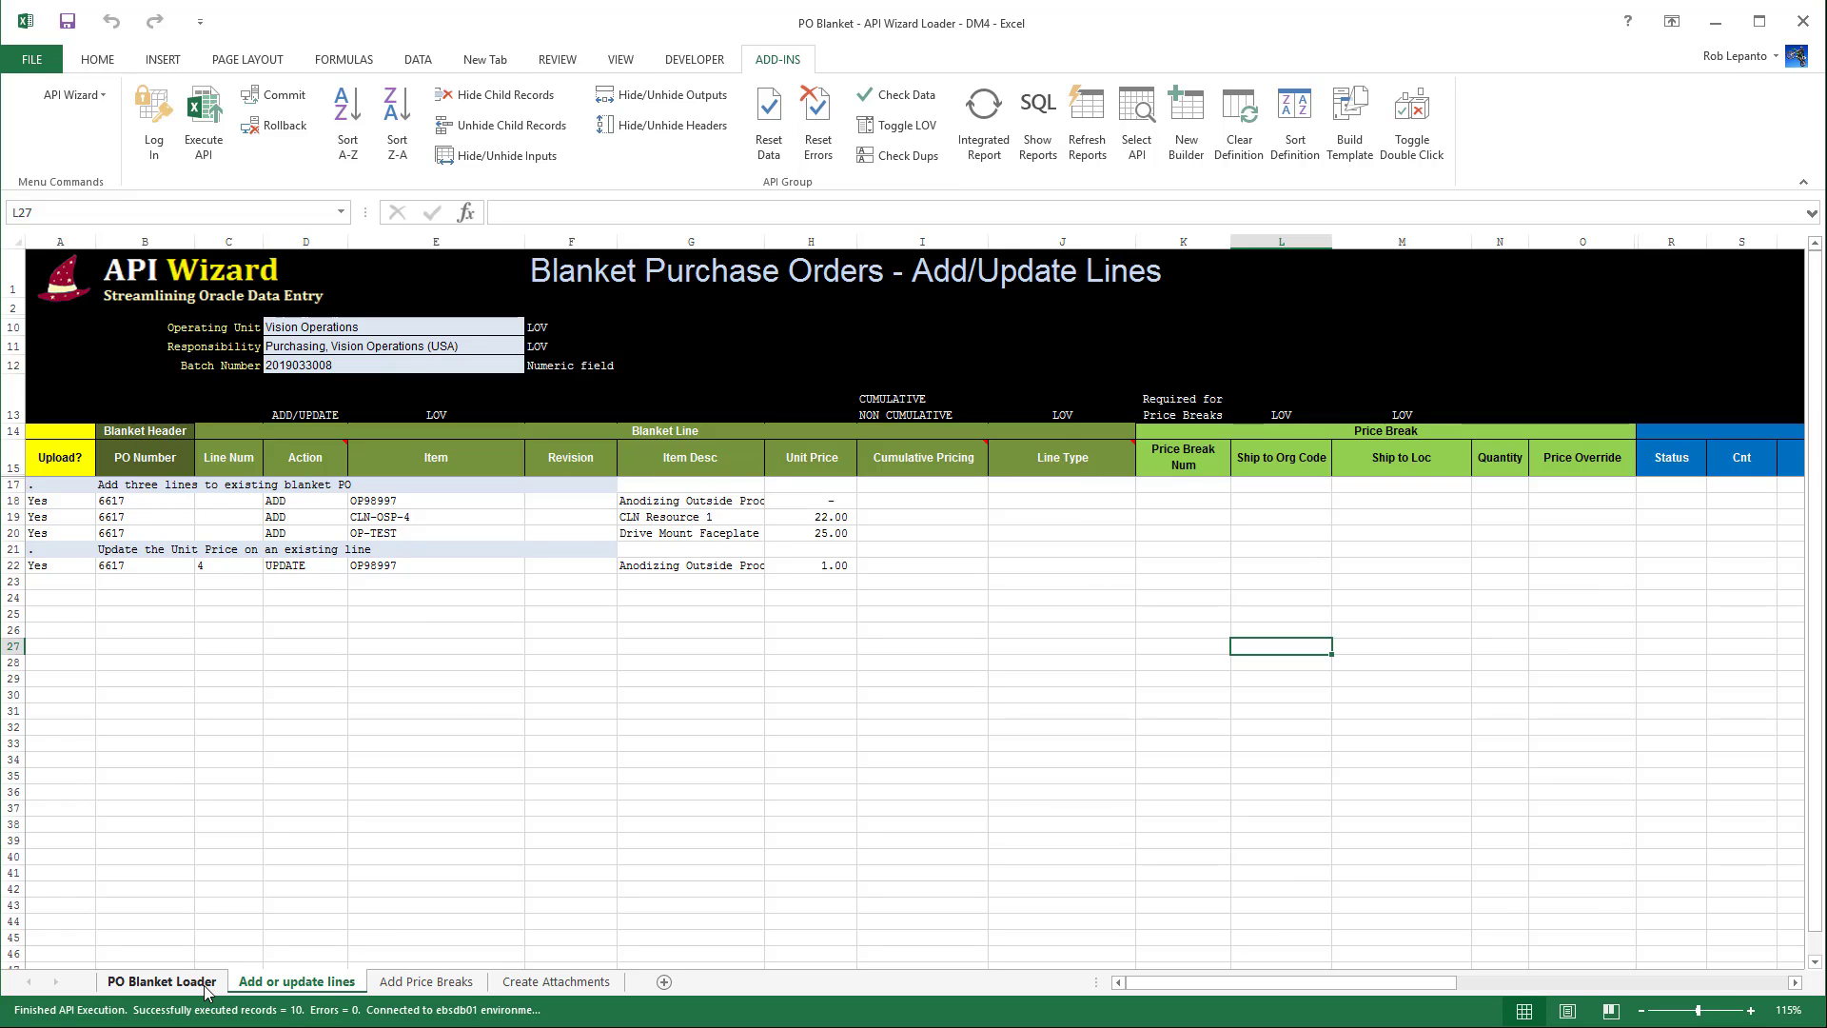
Examine the PO numbers, line numbers and price break details on the Add Price Breaks sheet, and return to the PO Blanket Loader sheet.
click(430, 988)
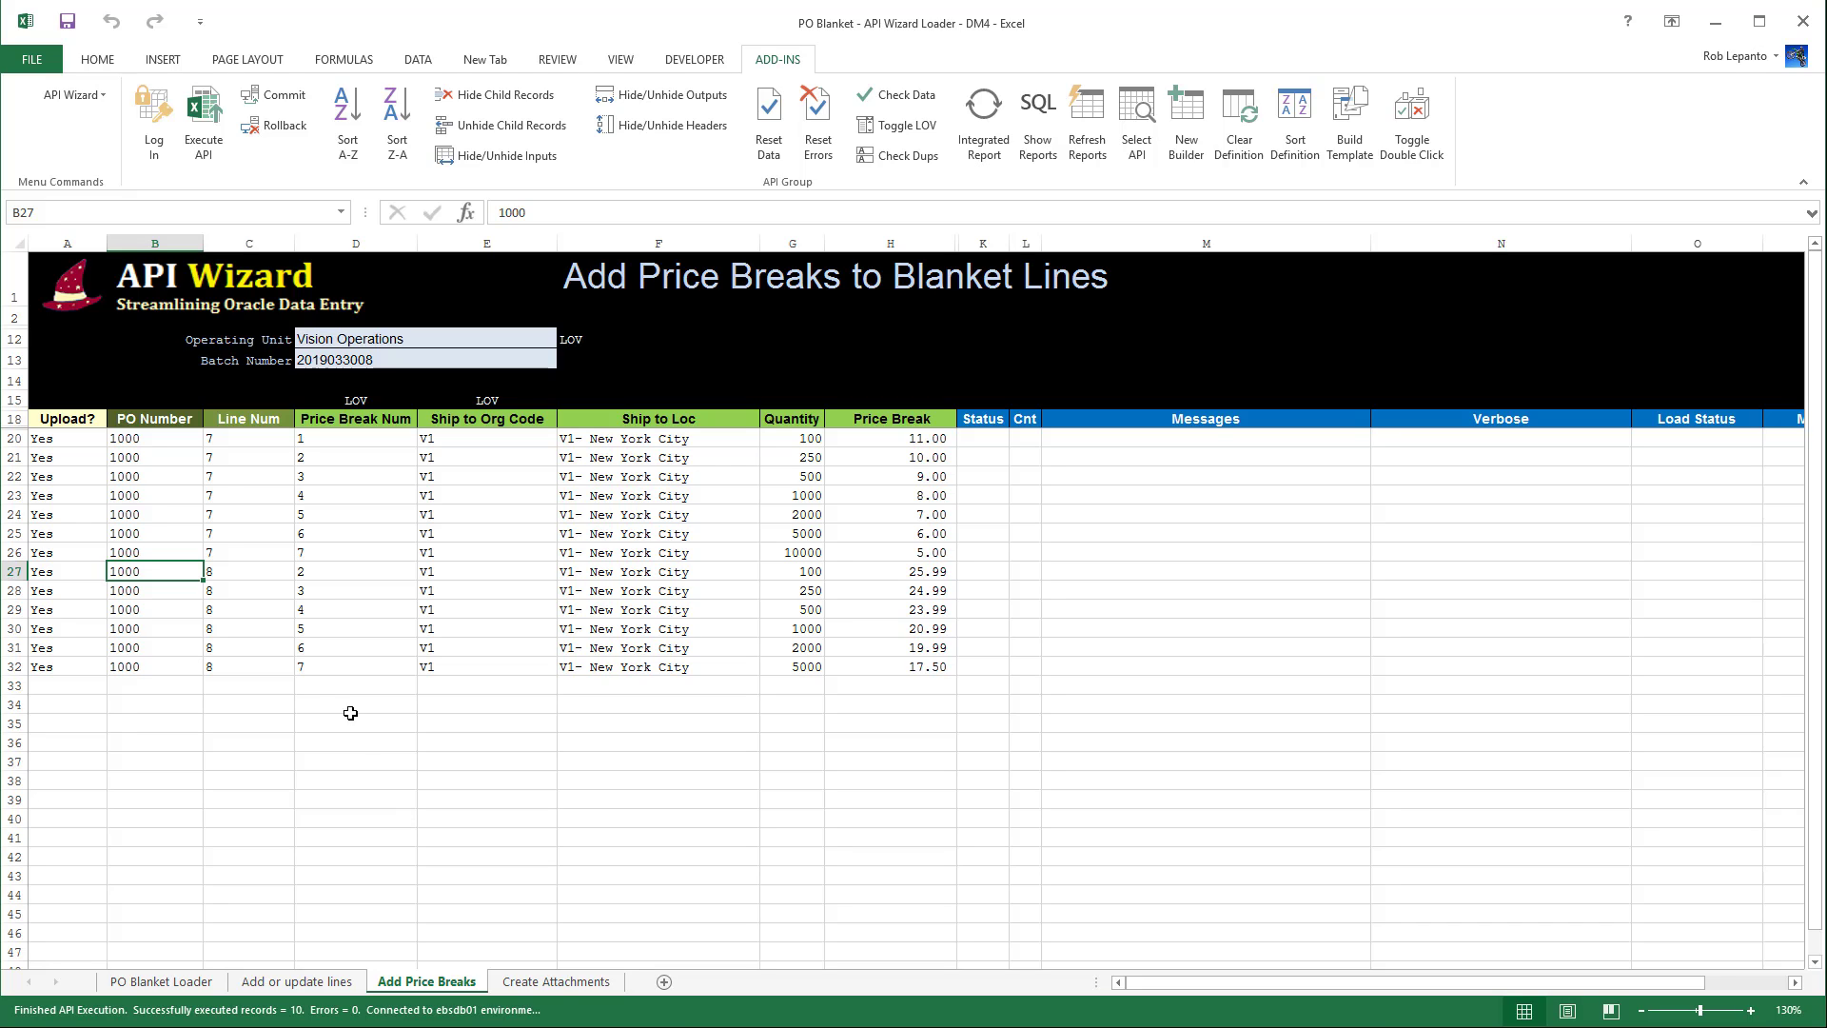
drag(186, 444, 184, 672)
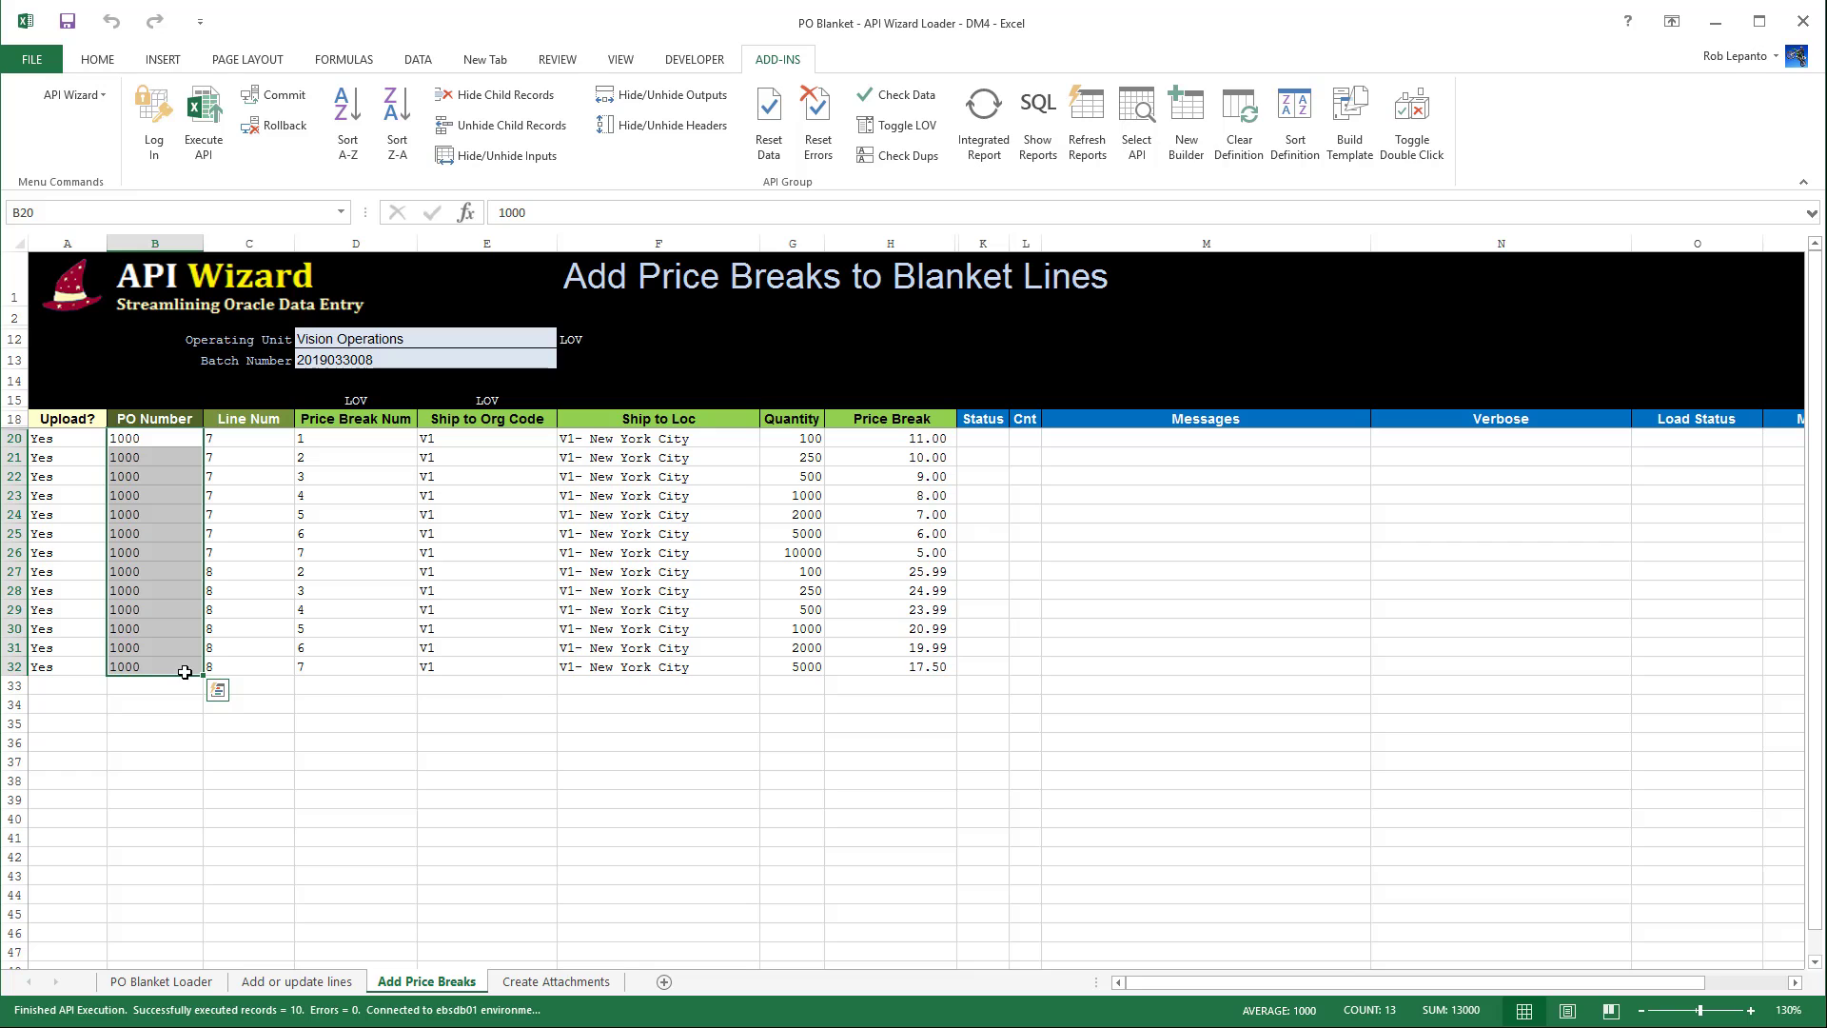
drag(250, 440, 270, 661)
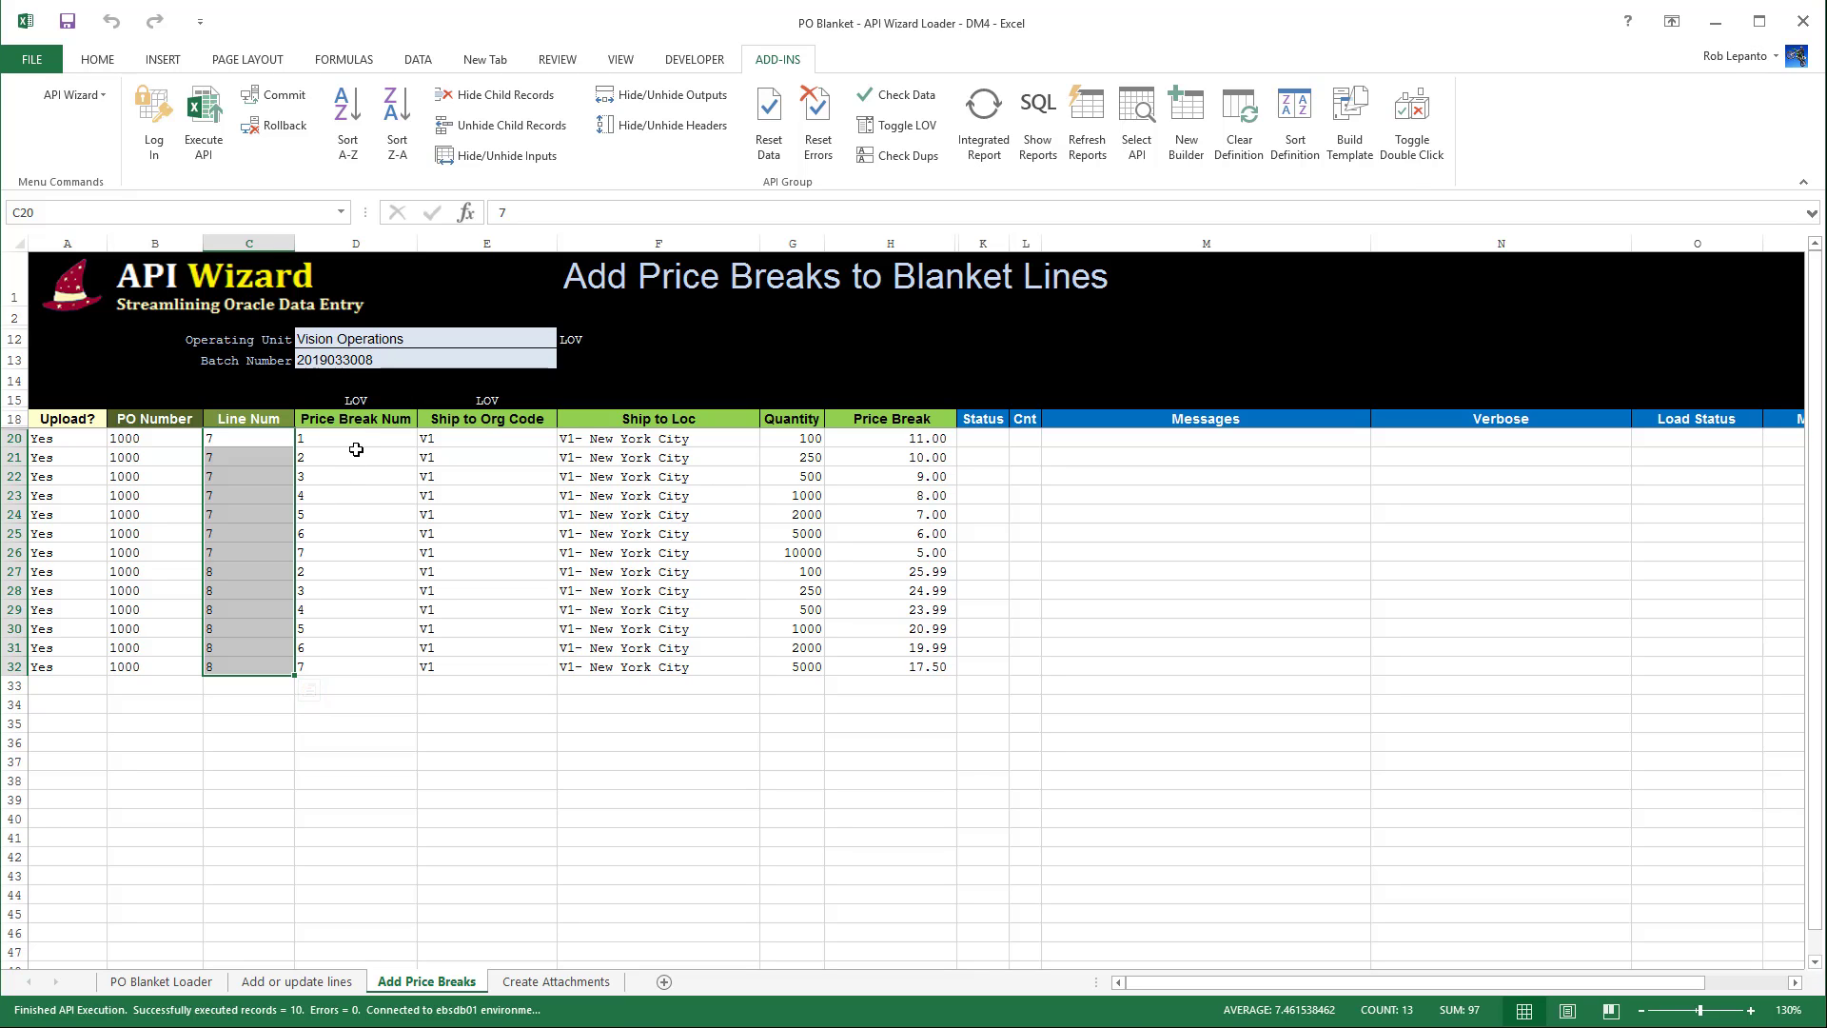
drag(355, 439, 869, 662)
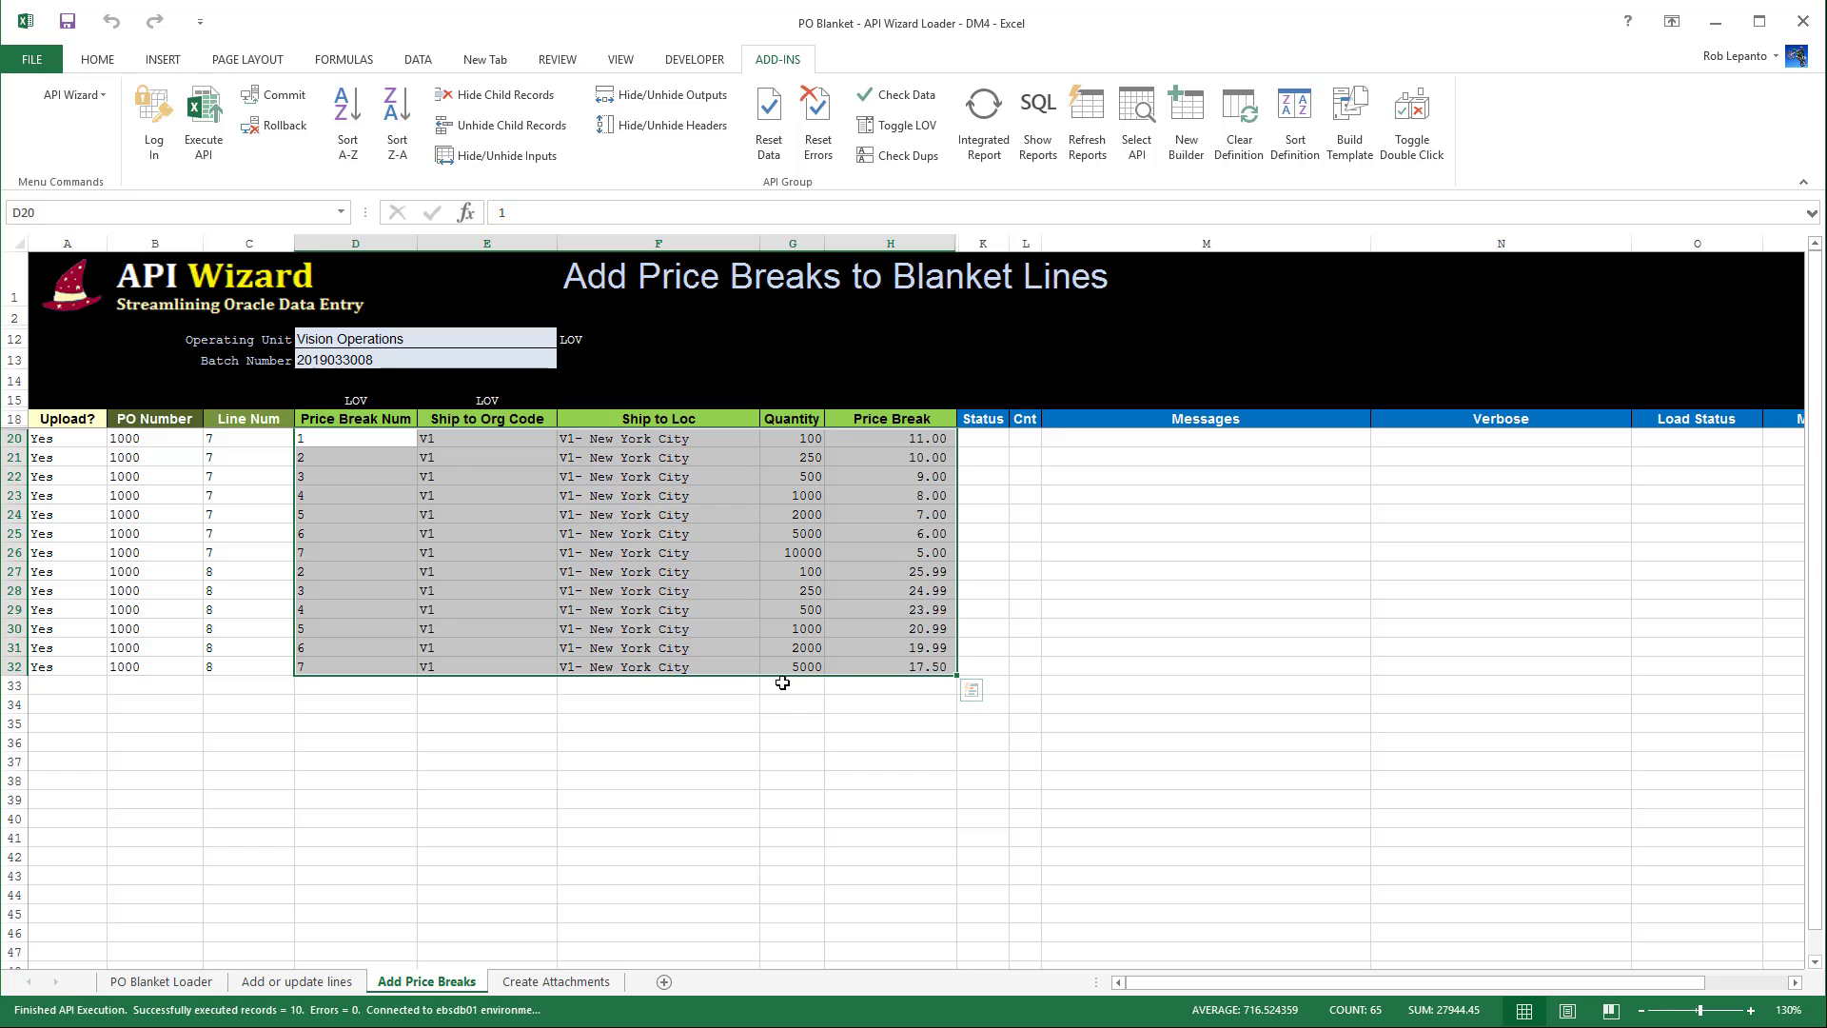
click(774, 721)
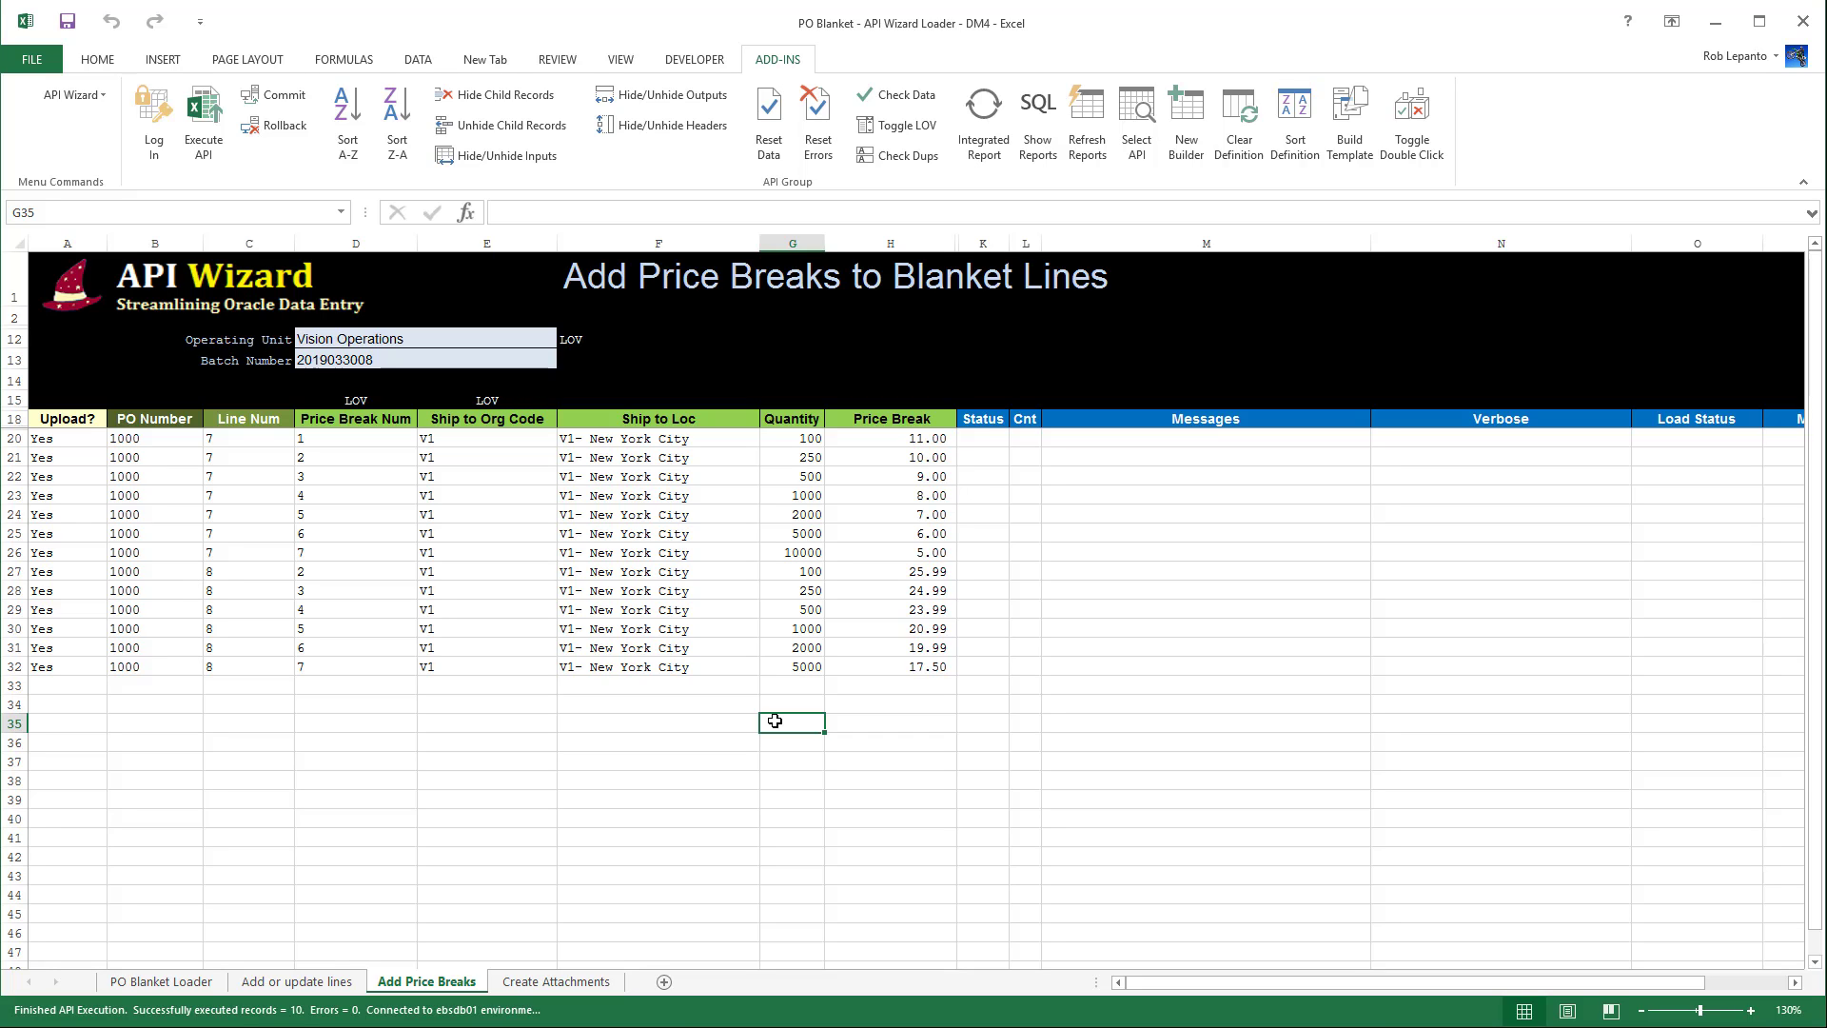
click(187, 980)
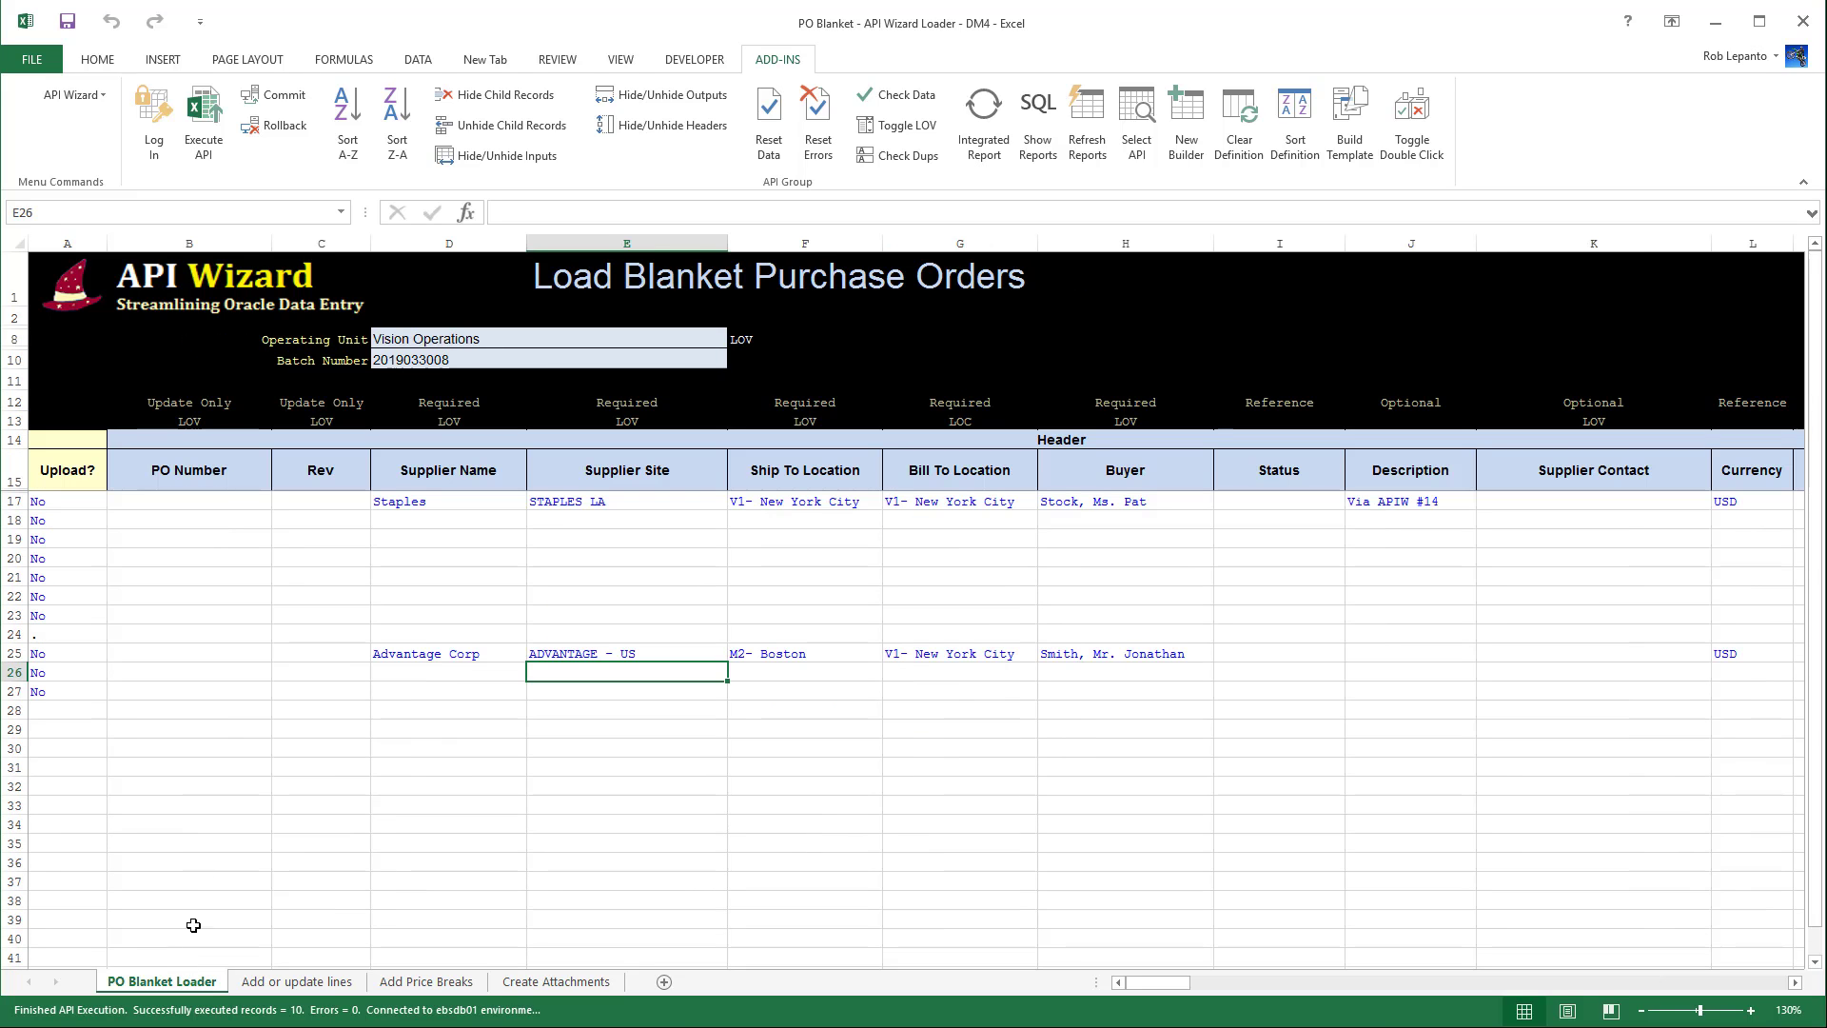
click(199, 807)
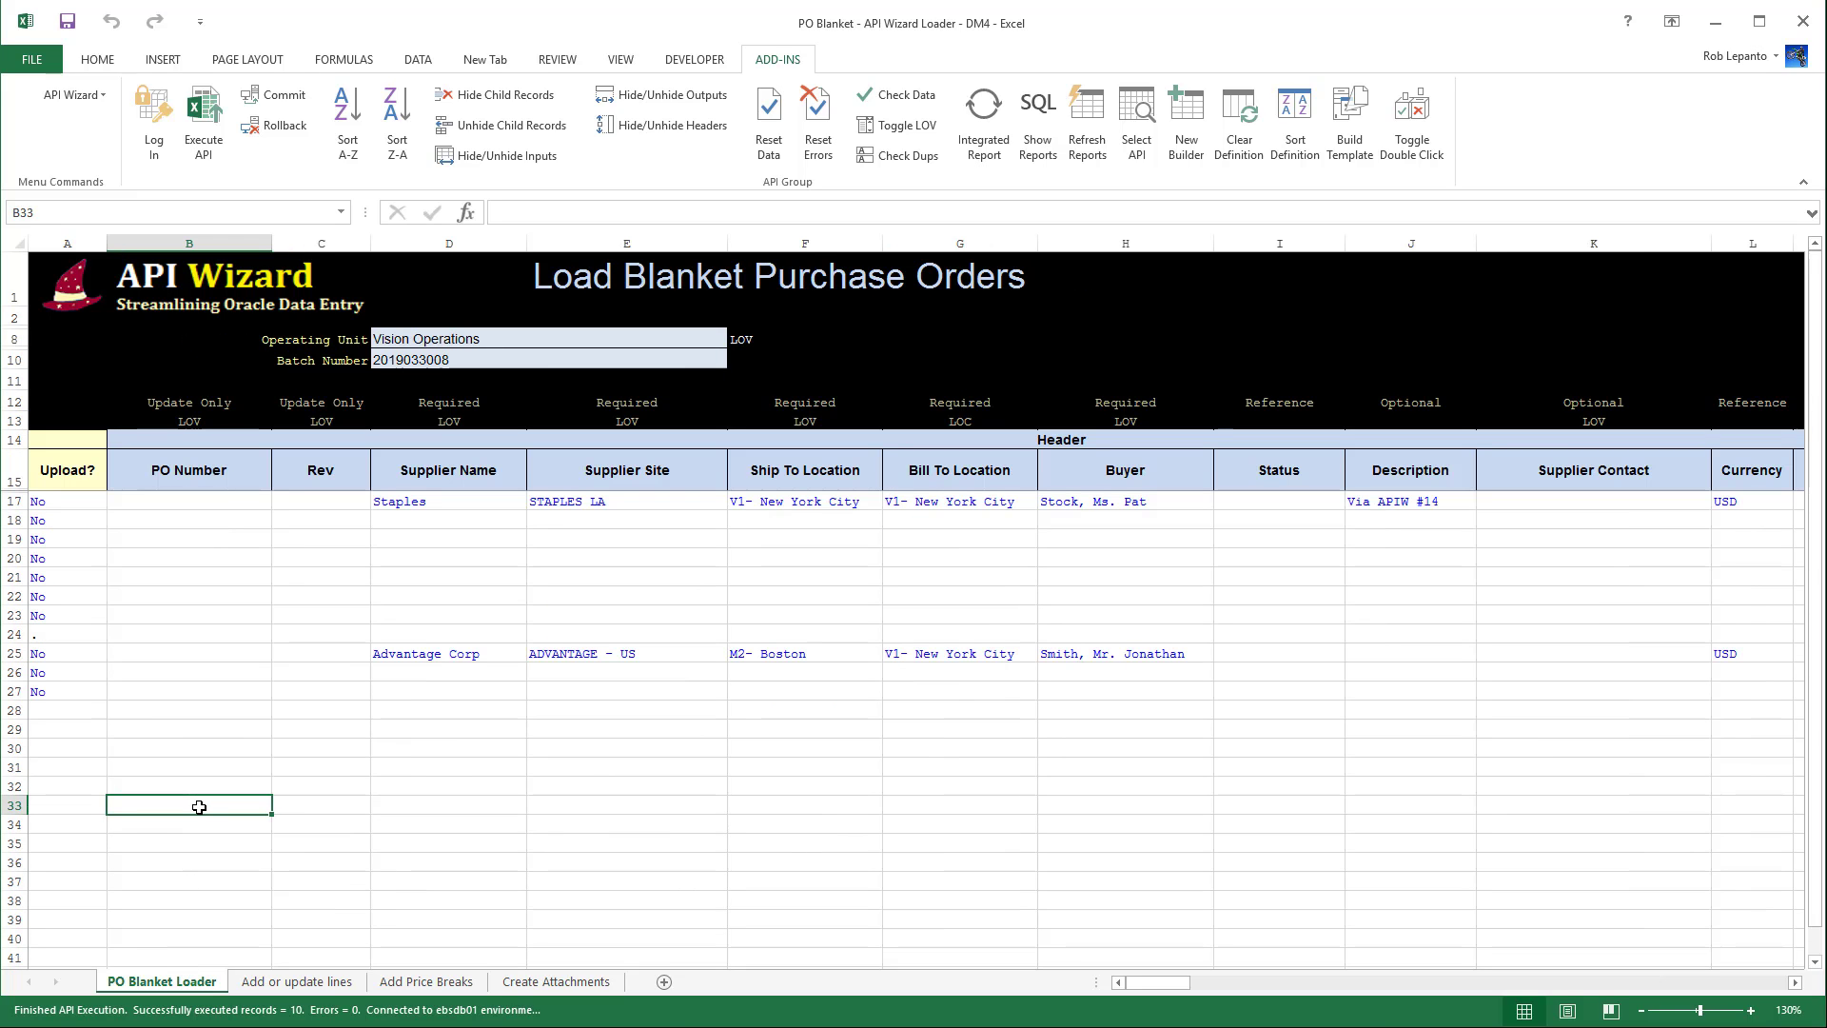